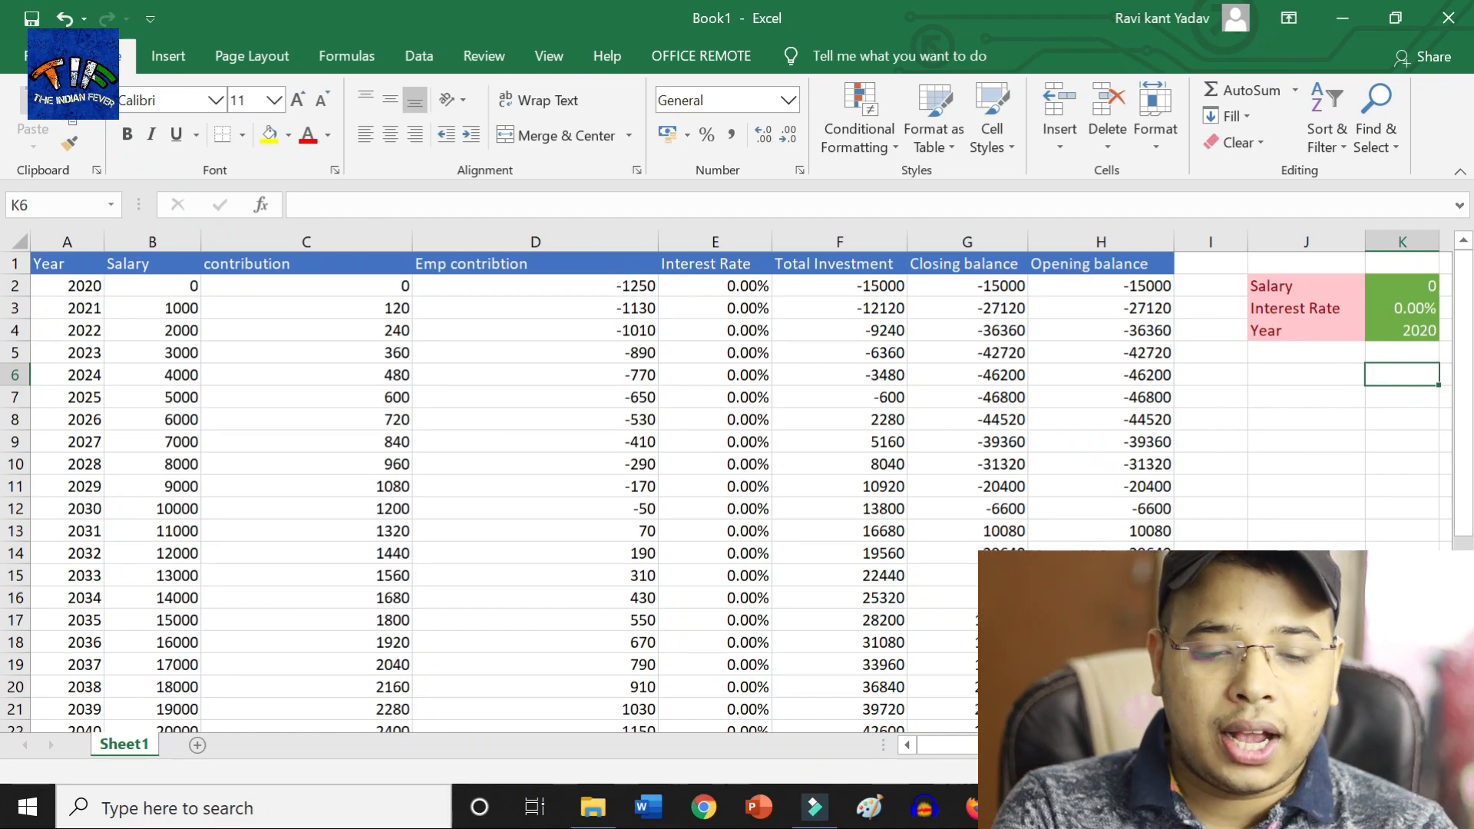
Step: Examine the yearly salary and contribution table alongside the Salary, Interest Rate and Year input cells
scroll(1228, 391, right, 2)
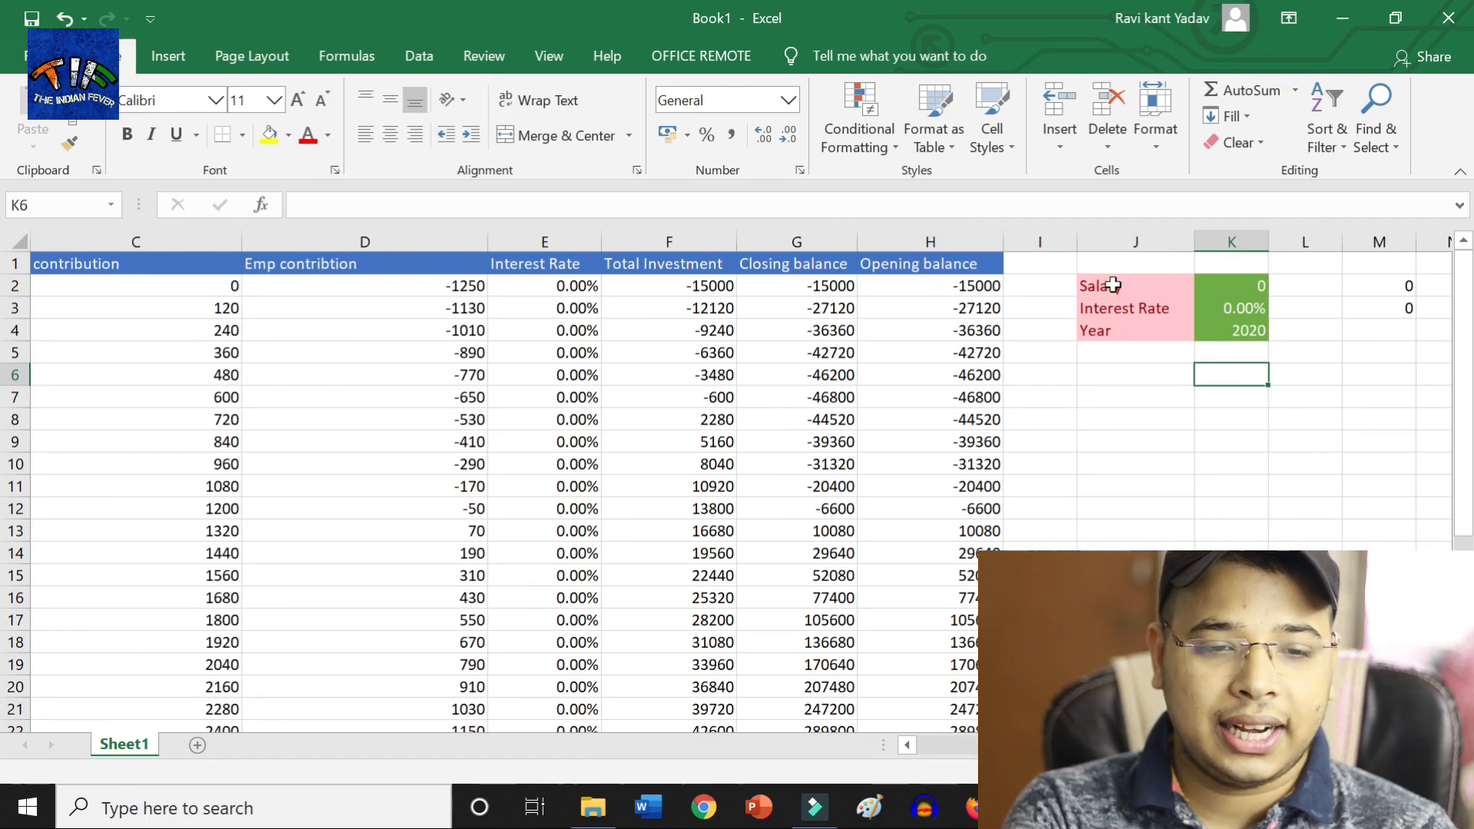
click(1261, 286)
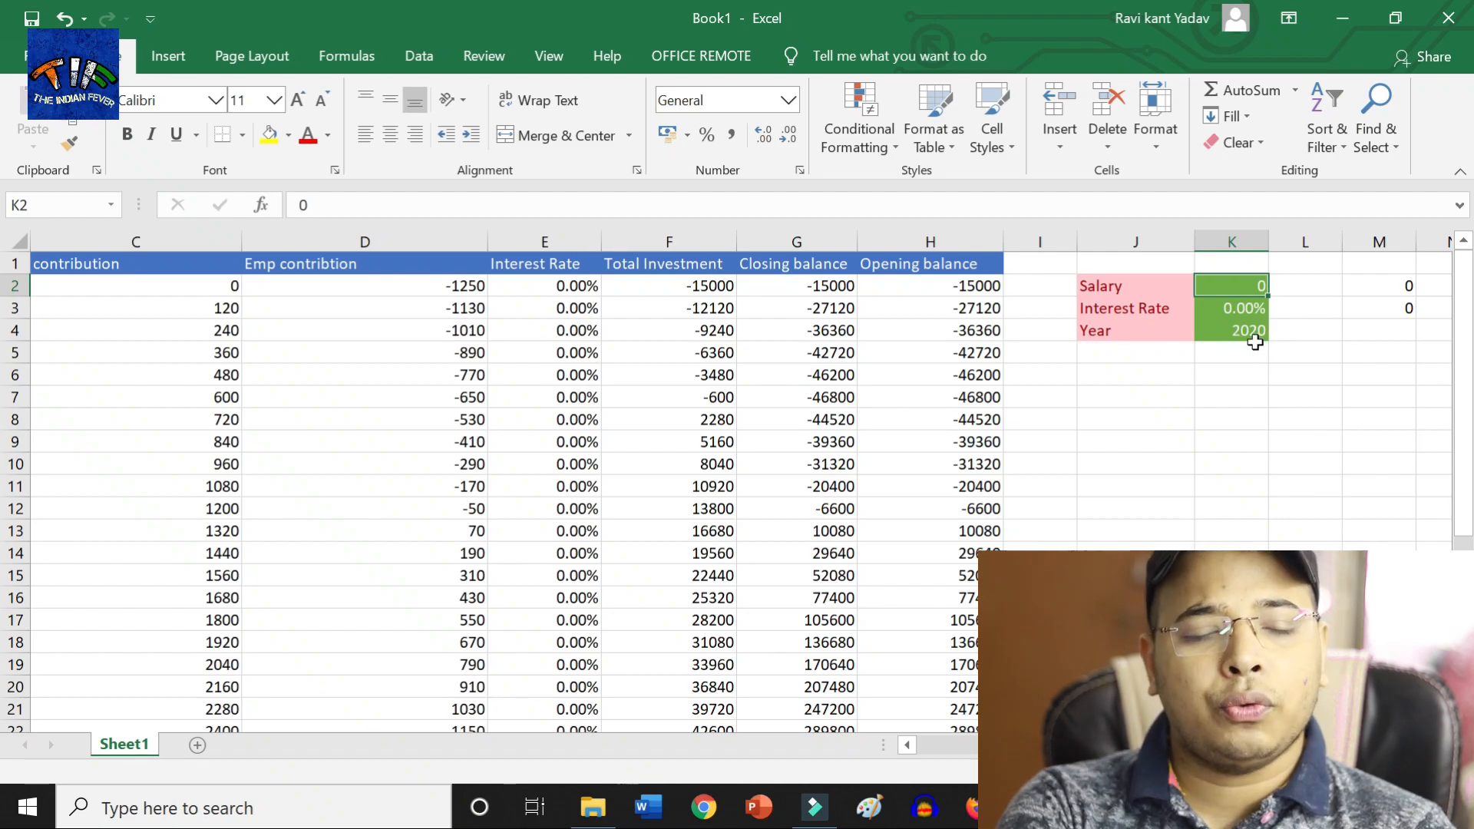
scroll(735, 492, left, 2)
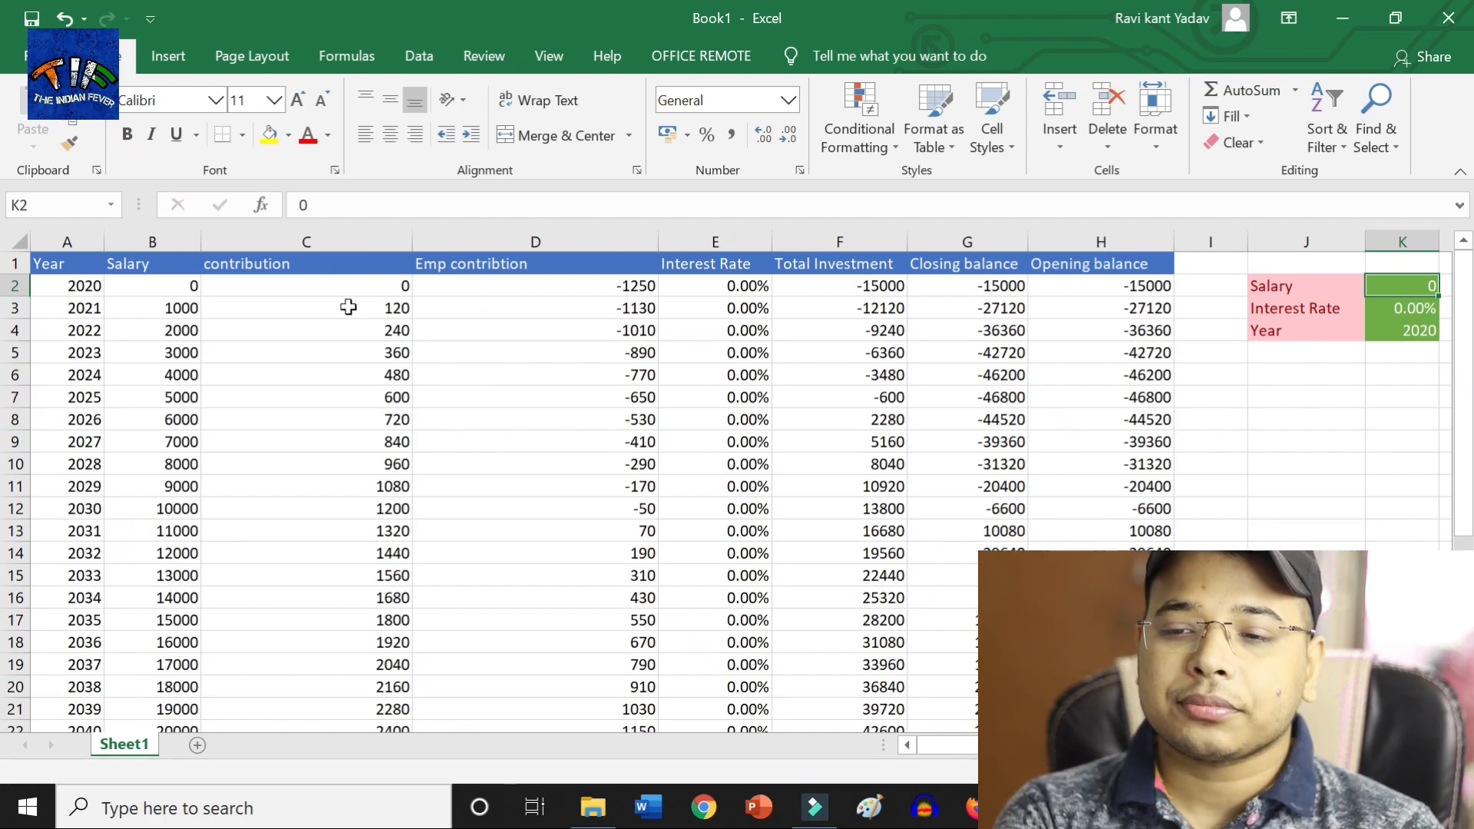
mouse_move(975, 746)
mouse_down()
mouse_move(1000, 746)
mouse_move(975, 745)
mouse_up()
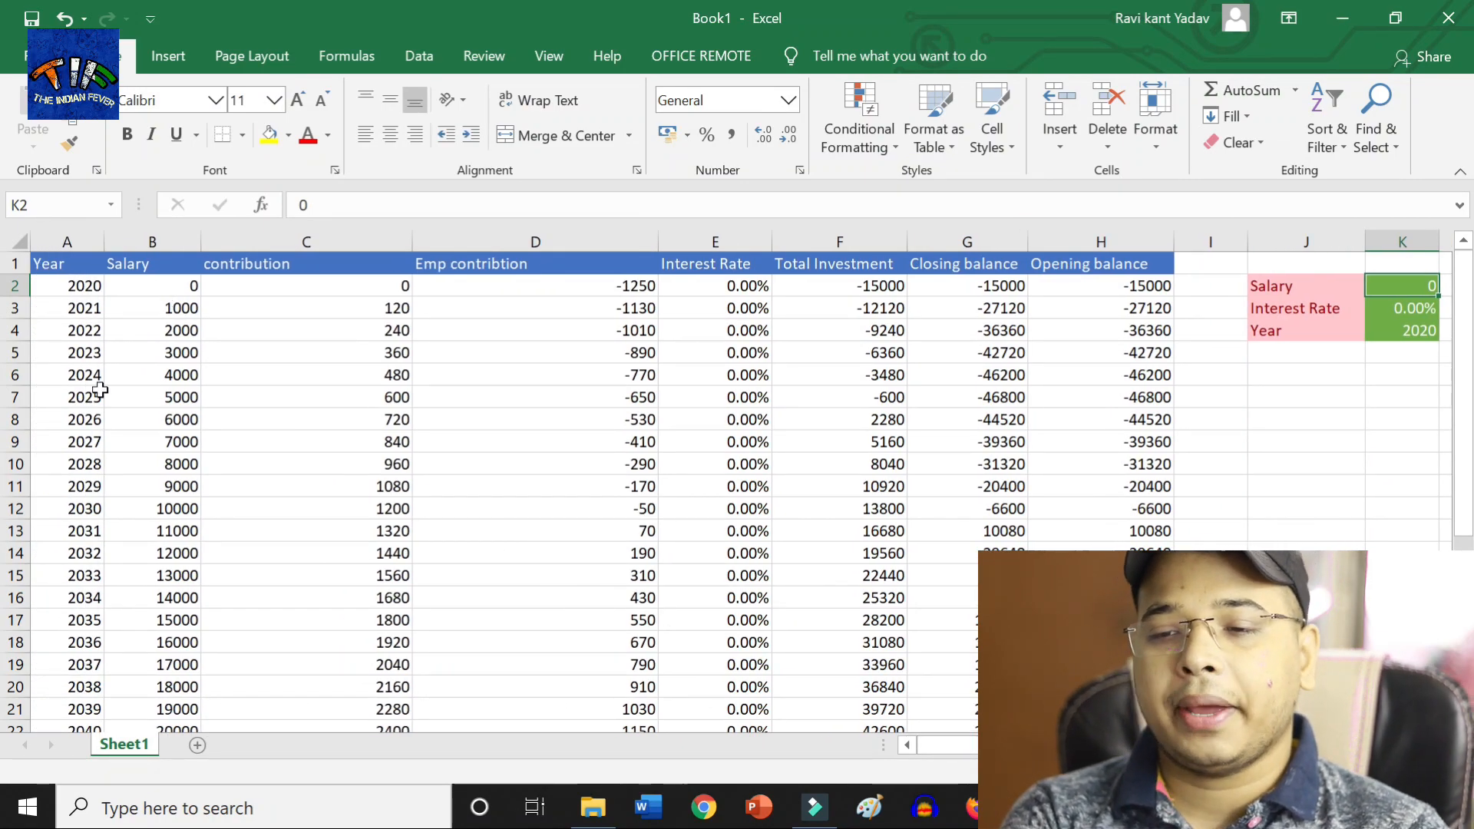
scroll(178, 272, down, 1)
scroll(187, 334, up, 1)
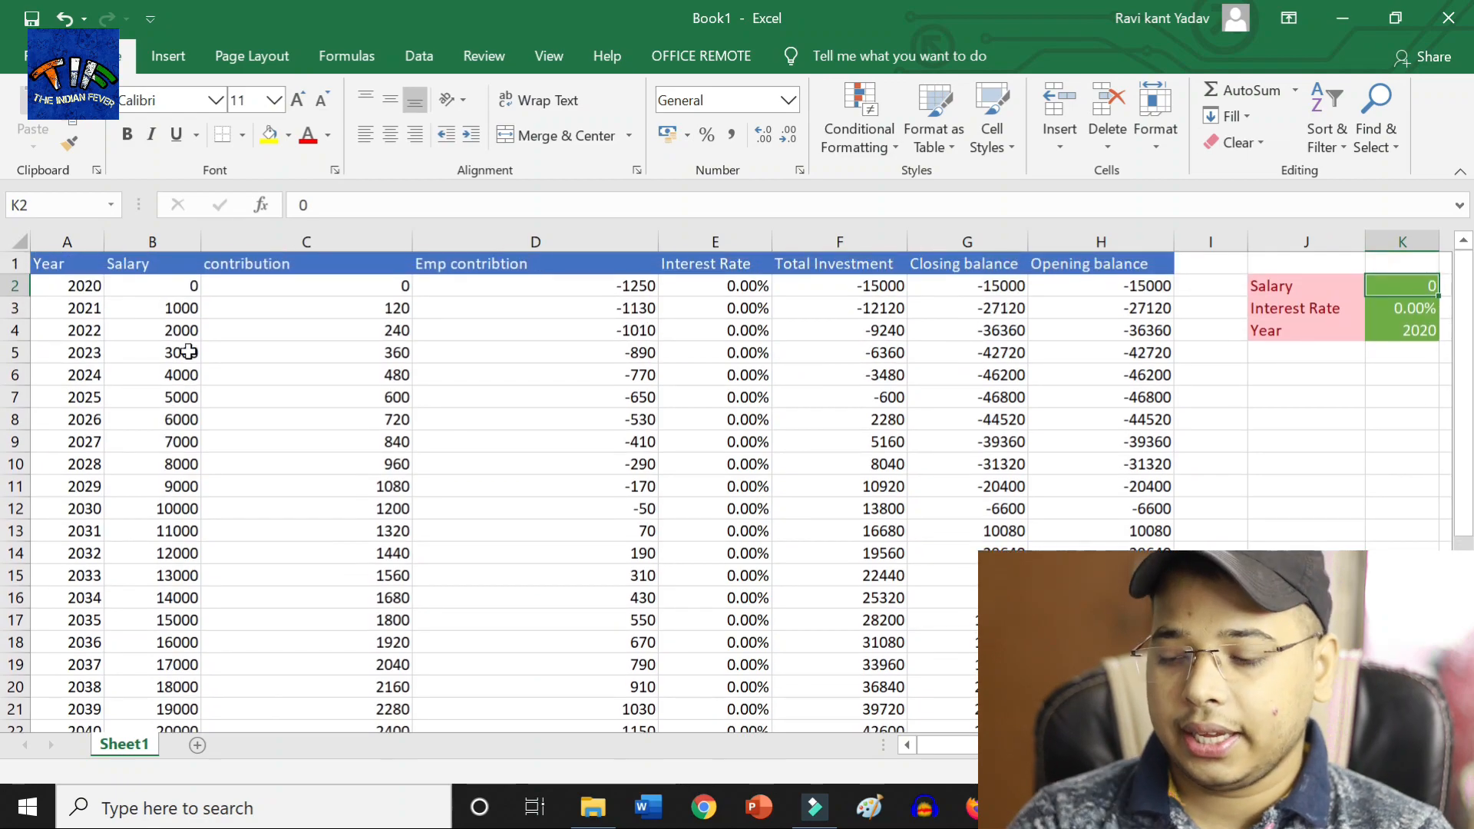
scroll(222, 352, up, 4)
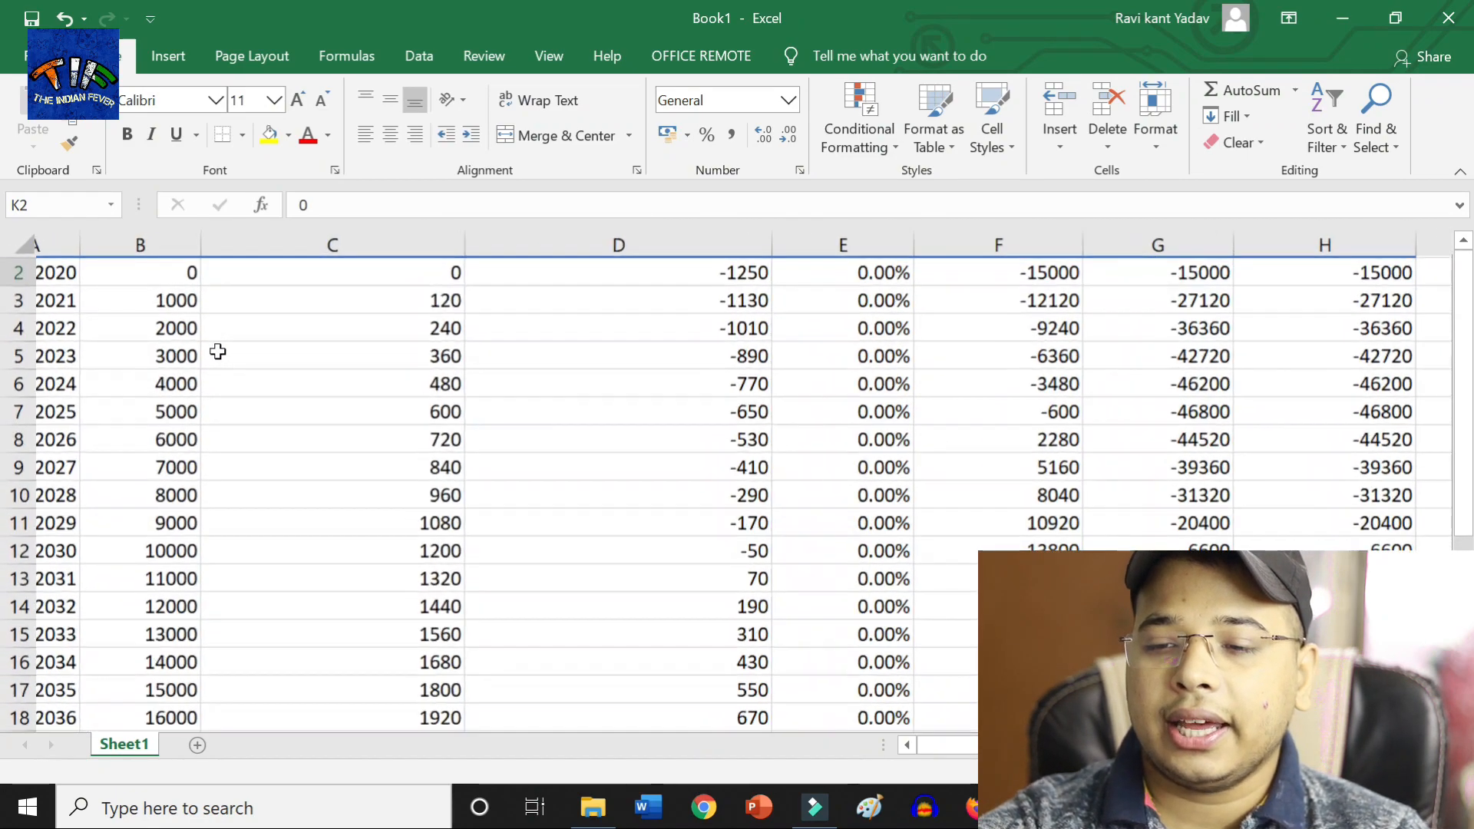
scroll(192, 384, up, 3)
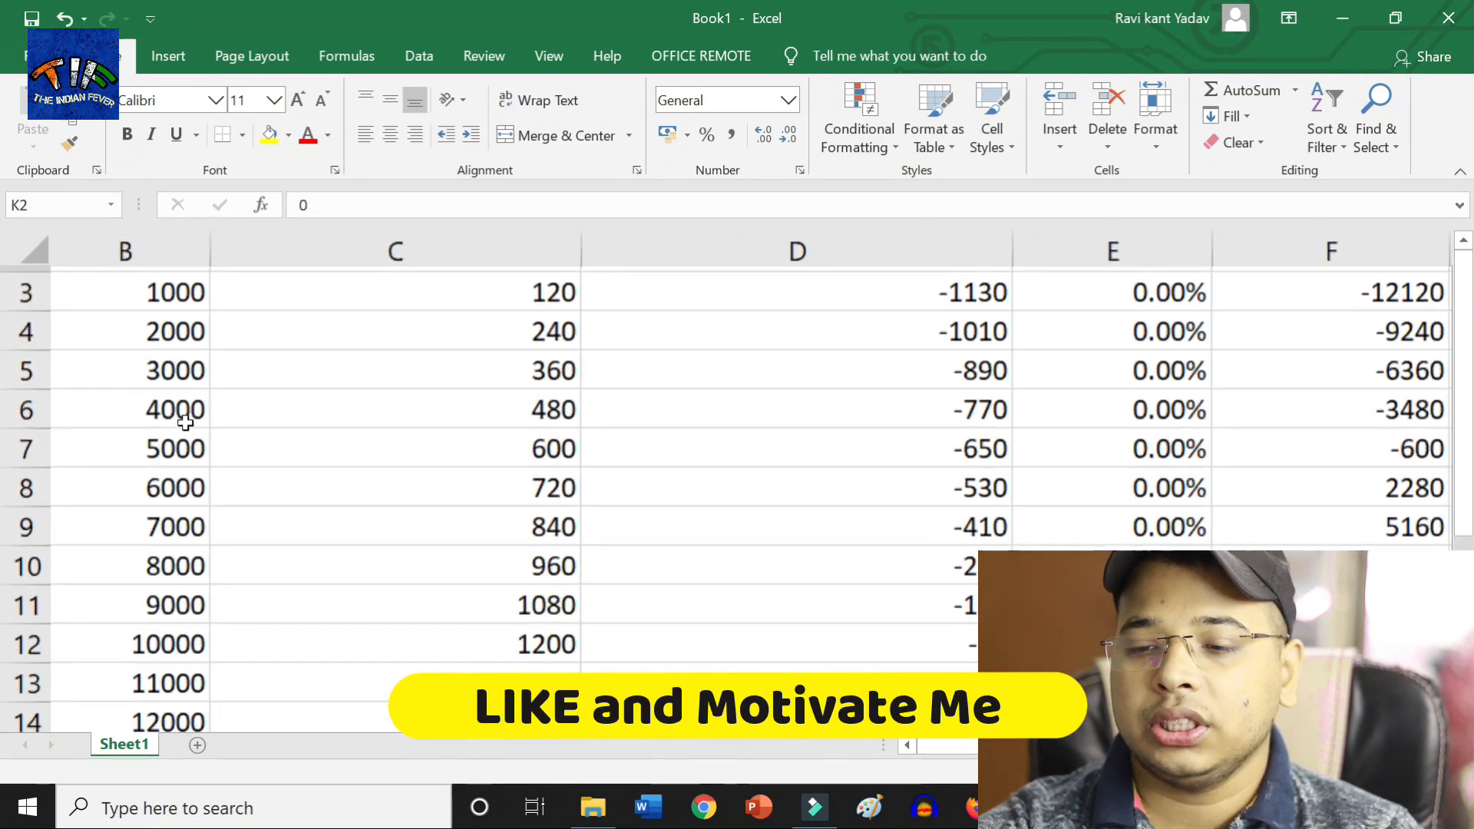
scroll(168, 590, down, 7)
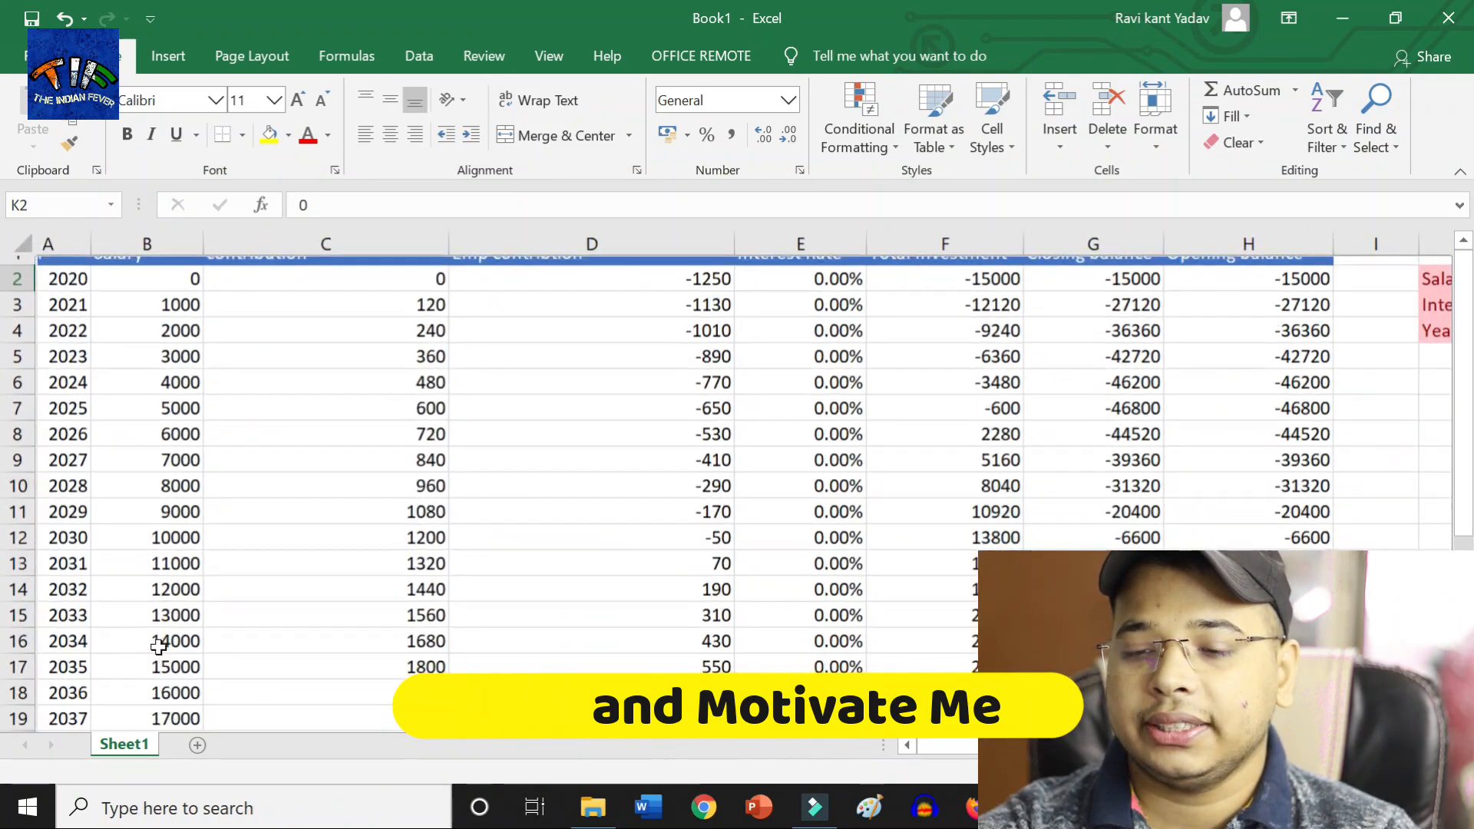
scroll(157, 638, up, 2)
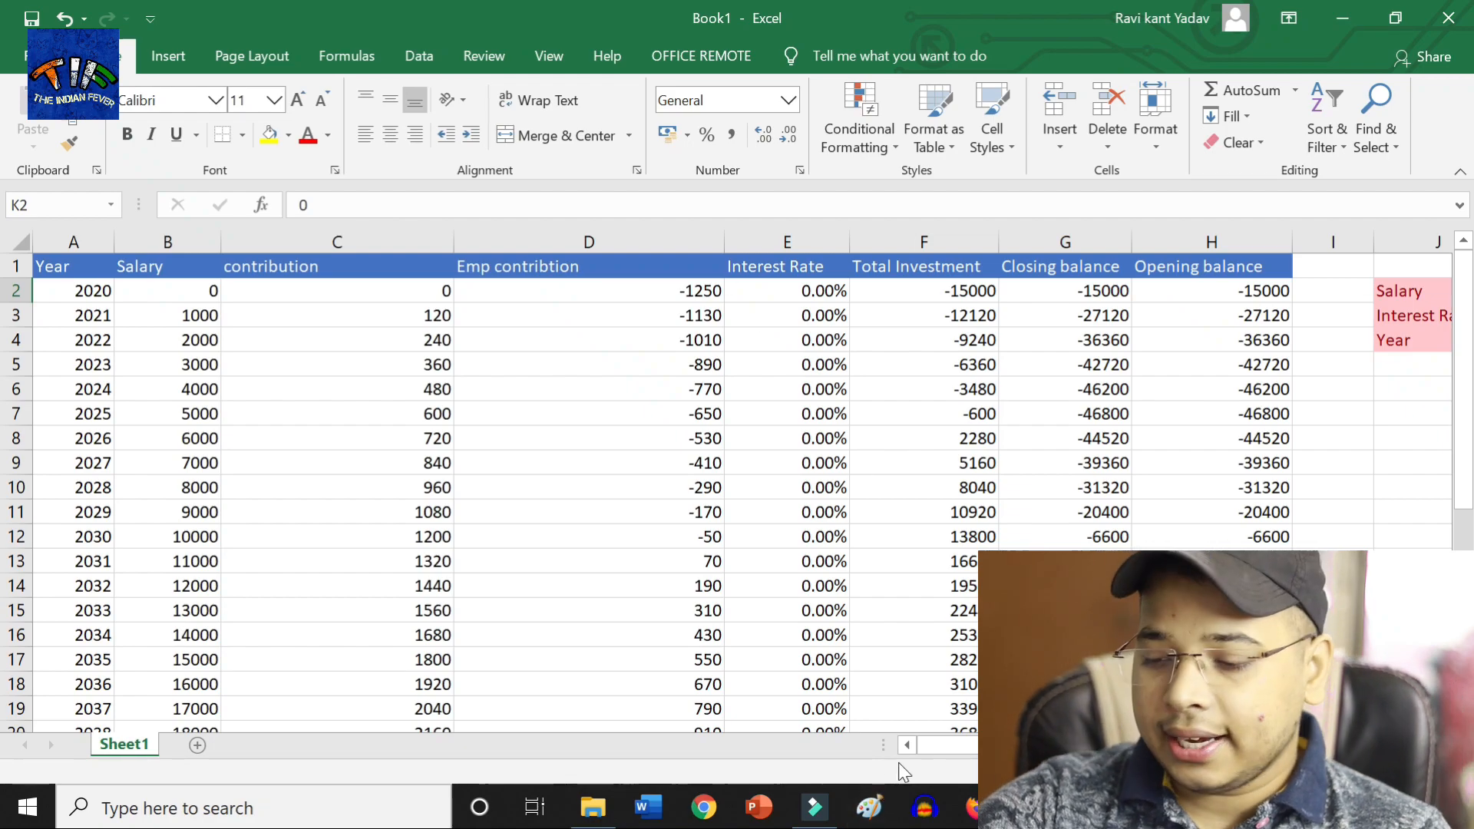
scroll(726, 482, down, 5)
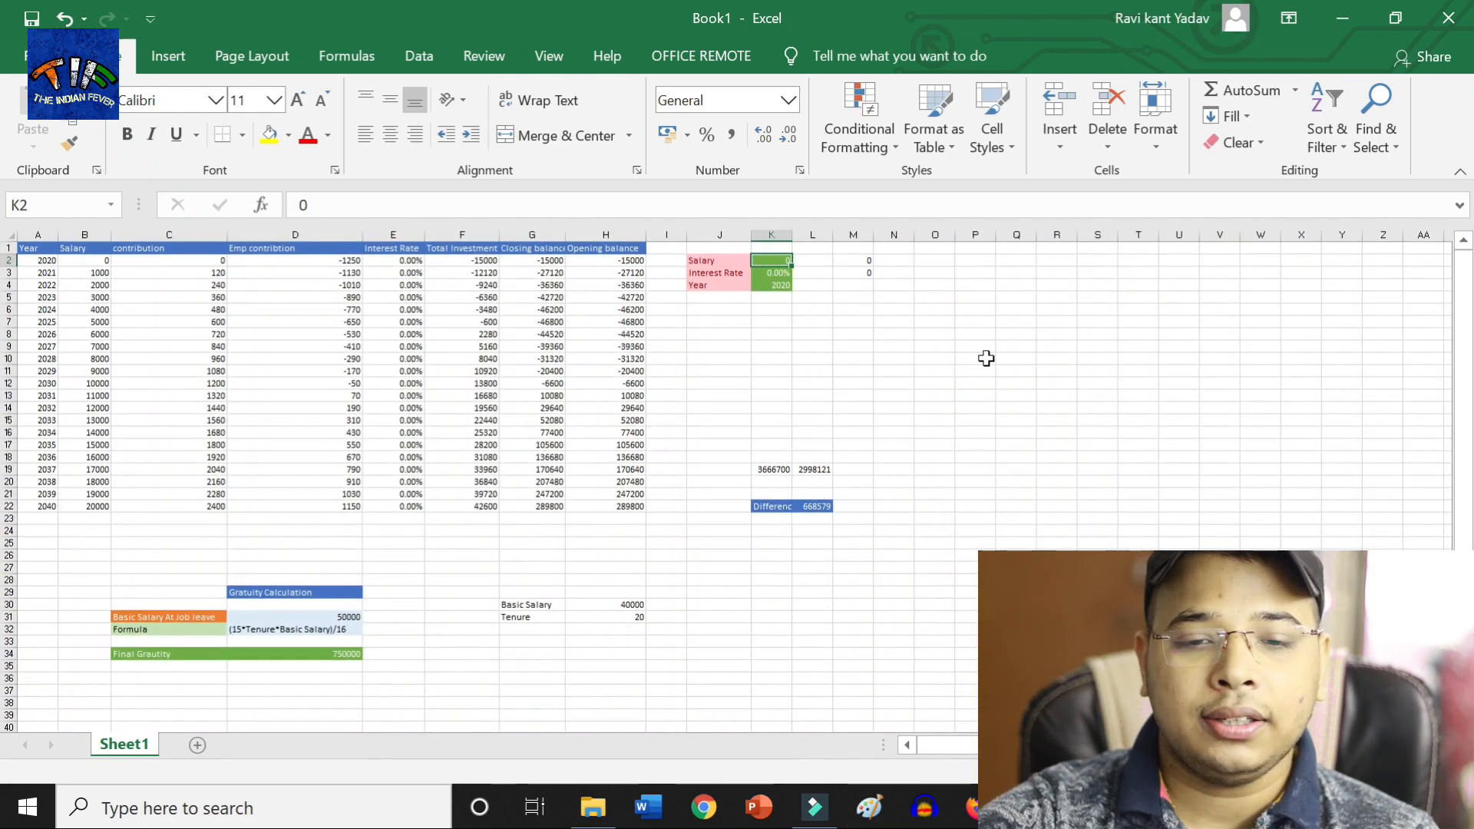
Step: Set the Salary input in cell K2 to 20000
scroll(794, 271, up, 5)
scroll(785, 270, up, 4)
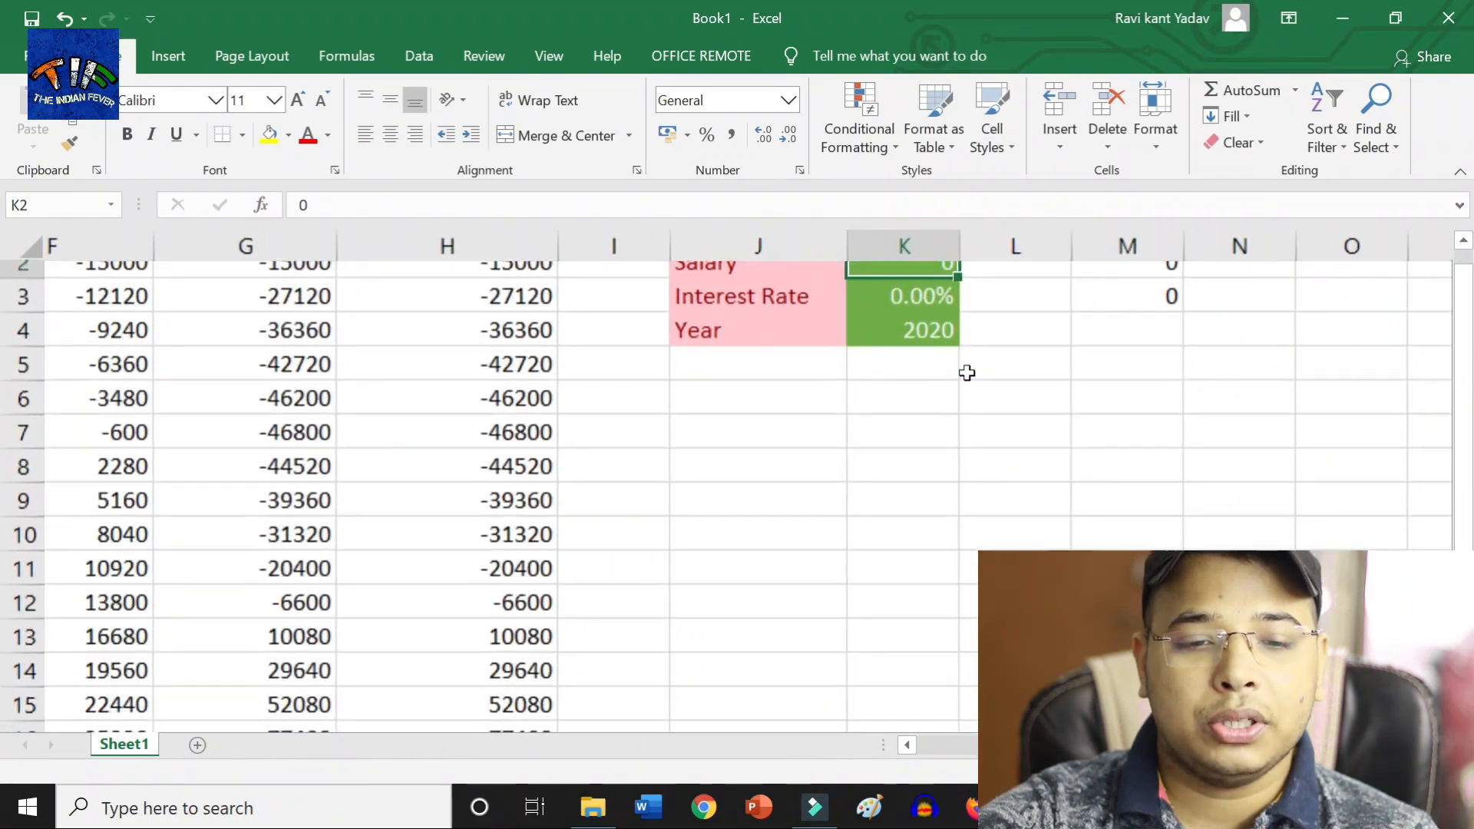
drag(1470, 432, 1463, 411)
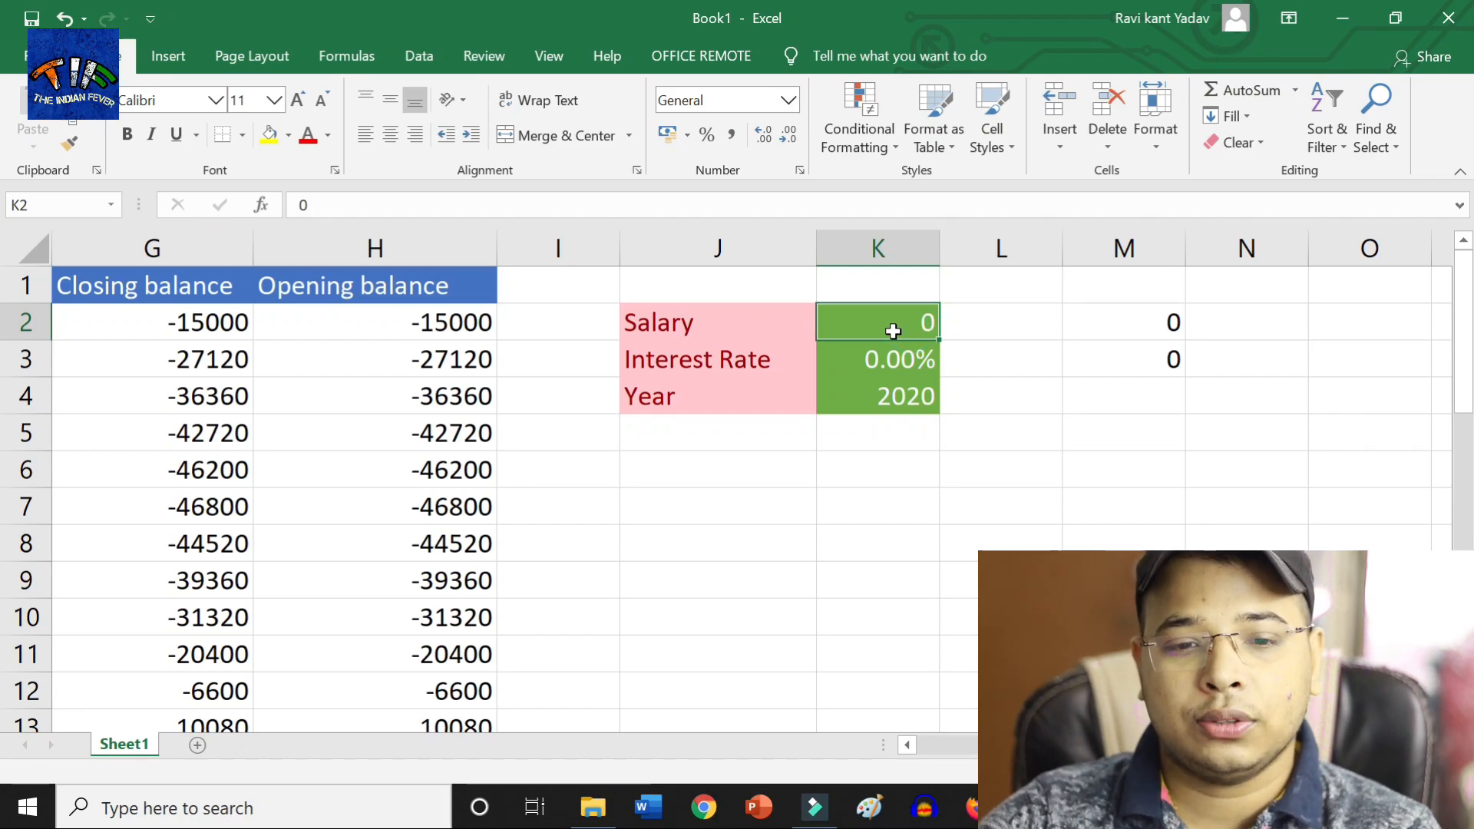
text(2000)
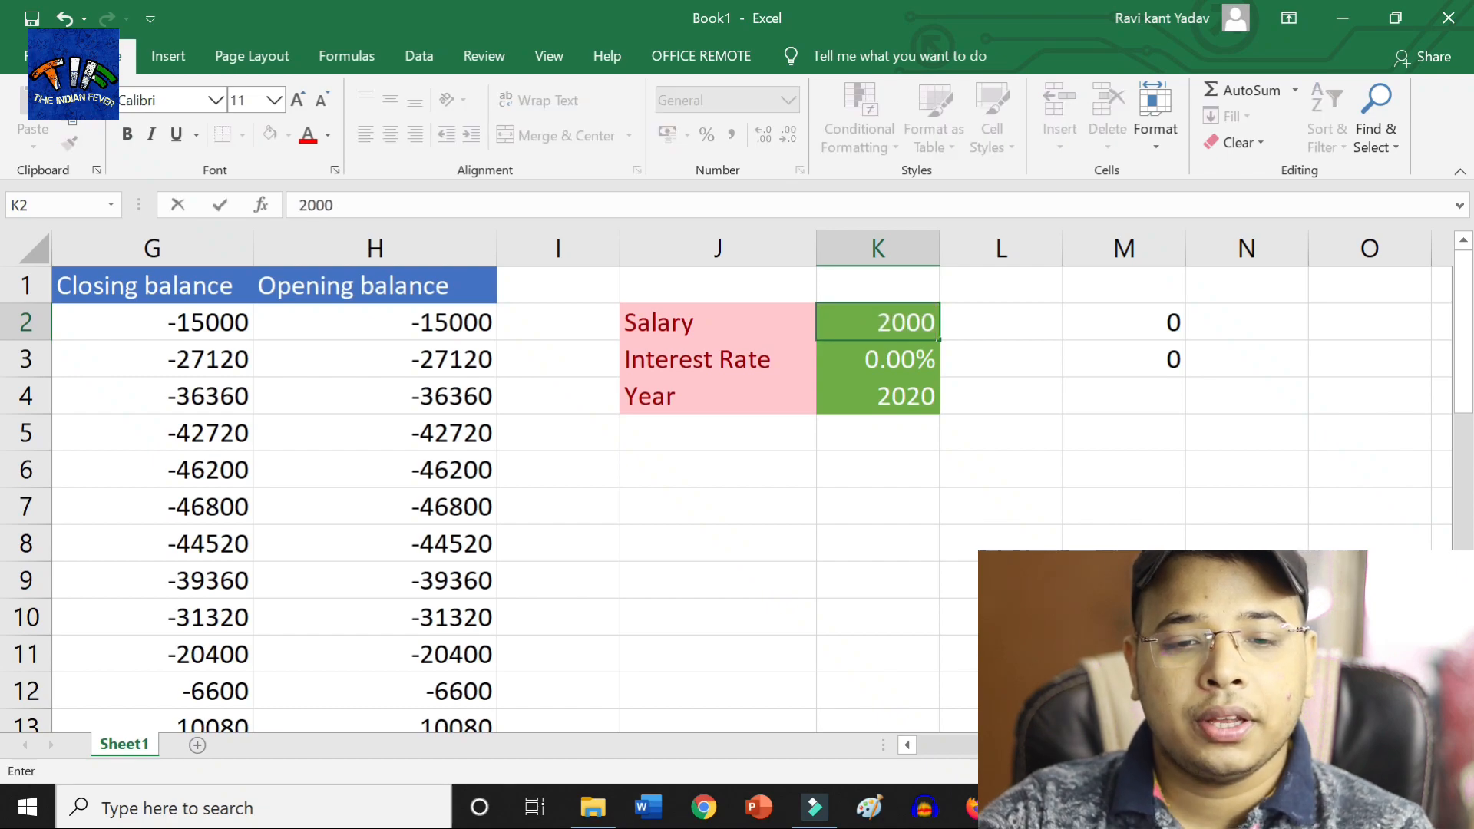
text(0)
key(Return)
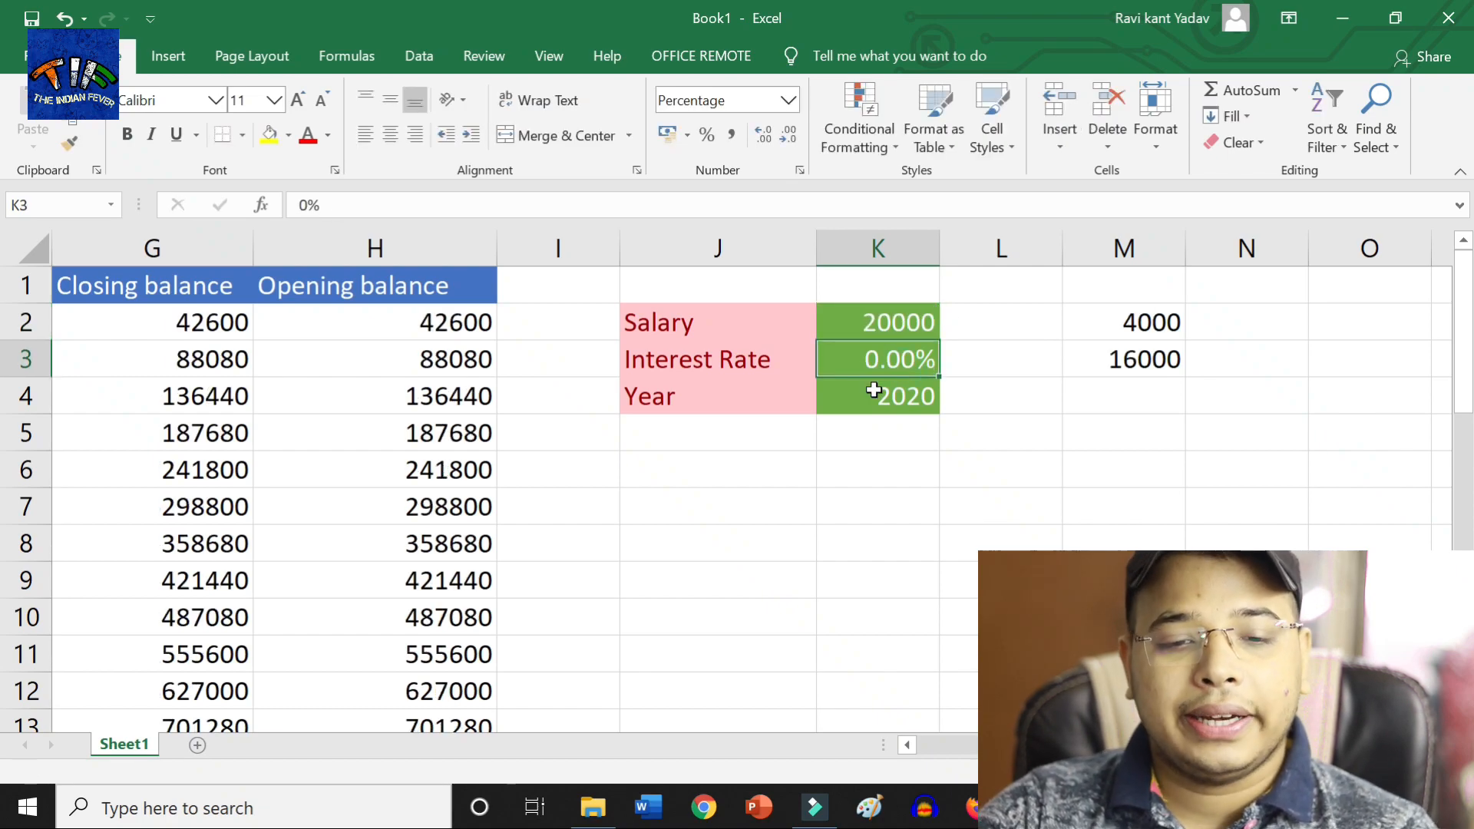
Step: Set the Interest Rate input in cell K3 to 8.50%
text(8.)
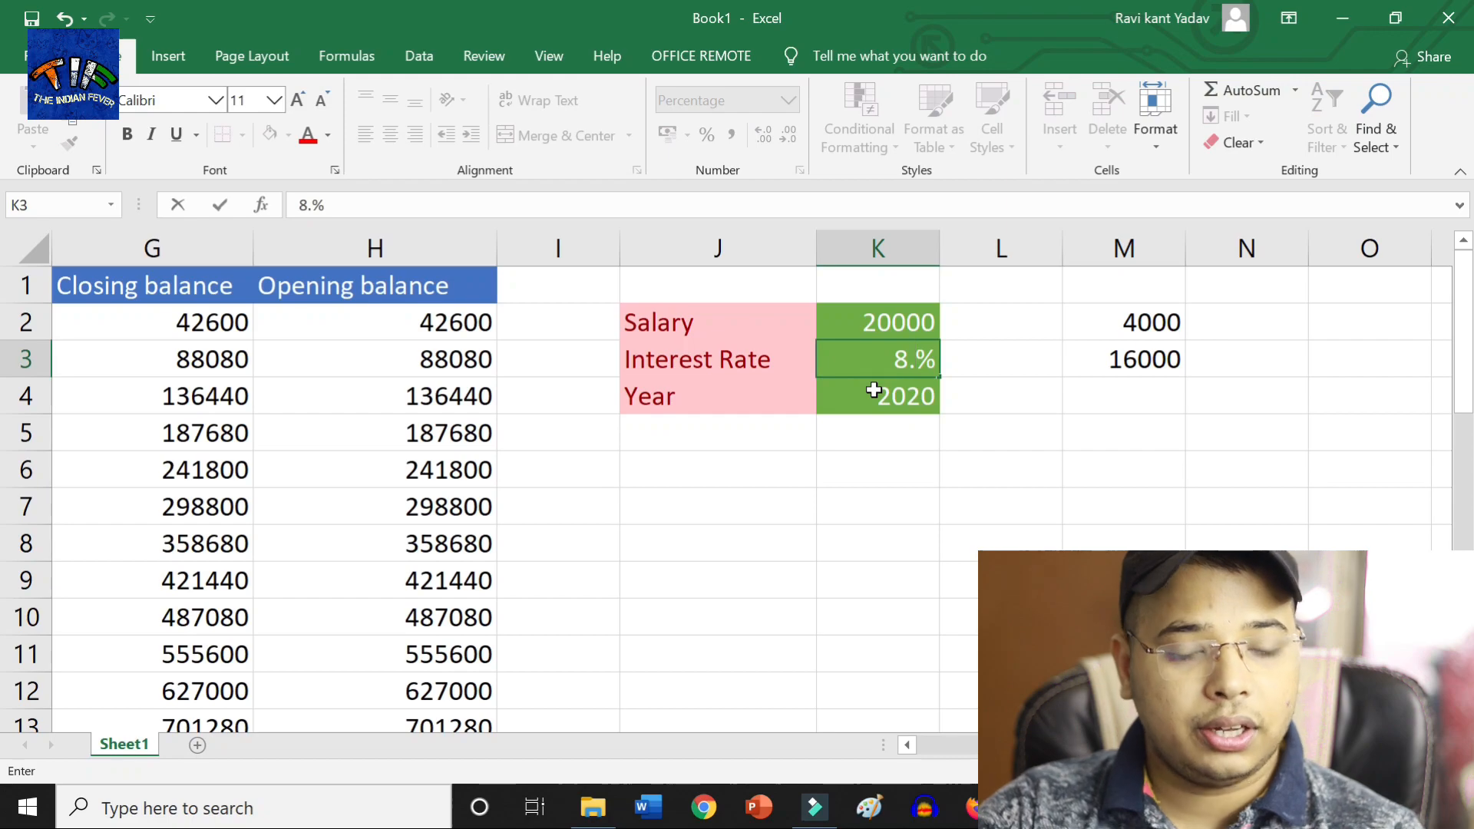
text(50)
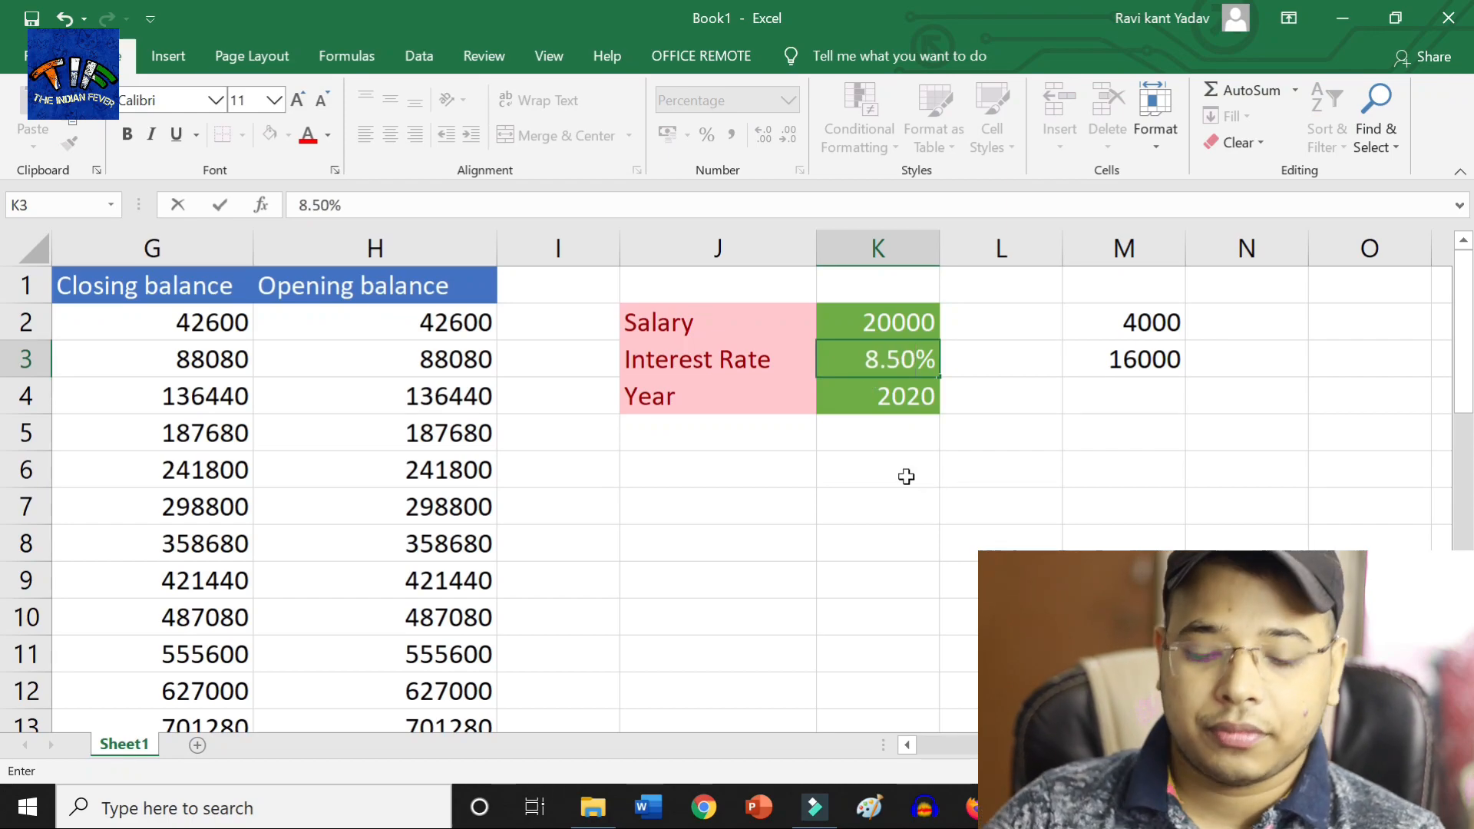
key(Tab)
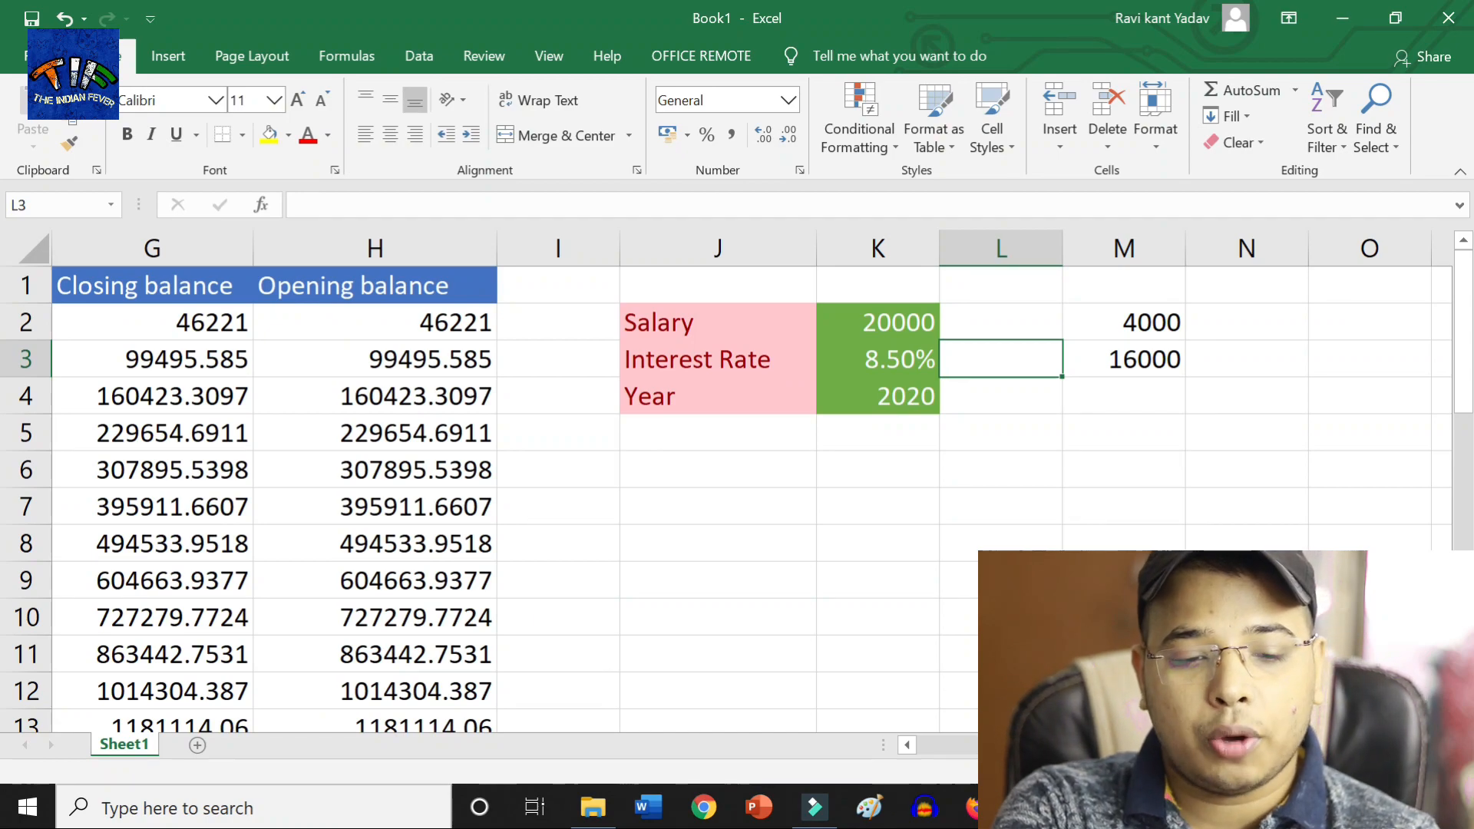
Step: Review the recalculated salary, contribution and employer contribution columns across the years 2020 to 2040
scroll(978, 518, left, 3)
scroll(737, 461, right, 1)
scroll(737, 461, left, 4)
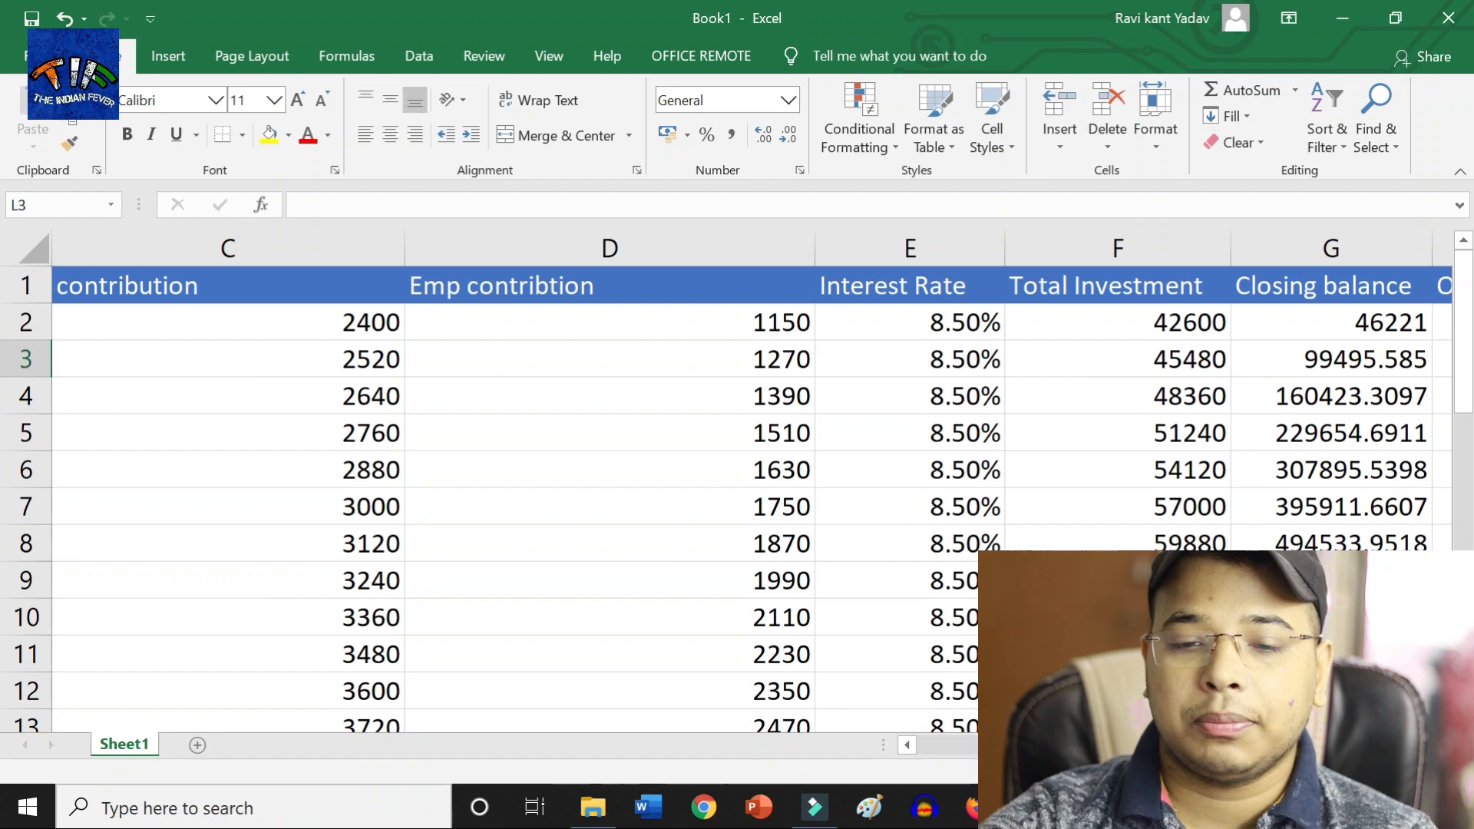
scroll(760, 593, down, 4)
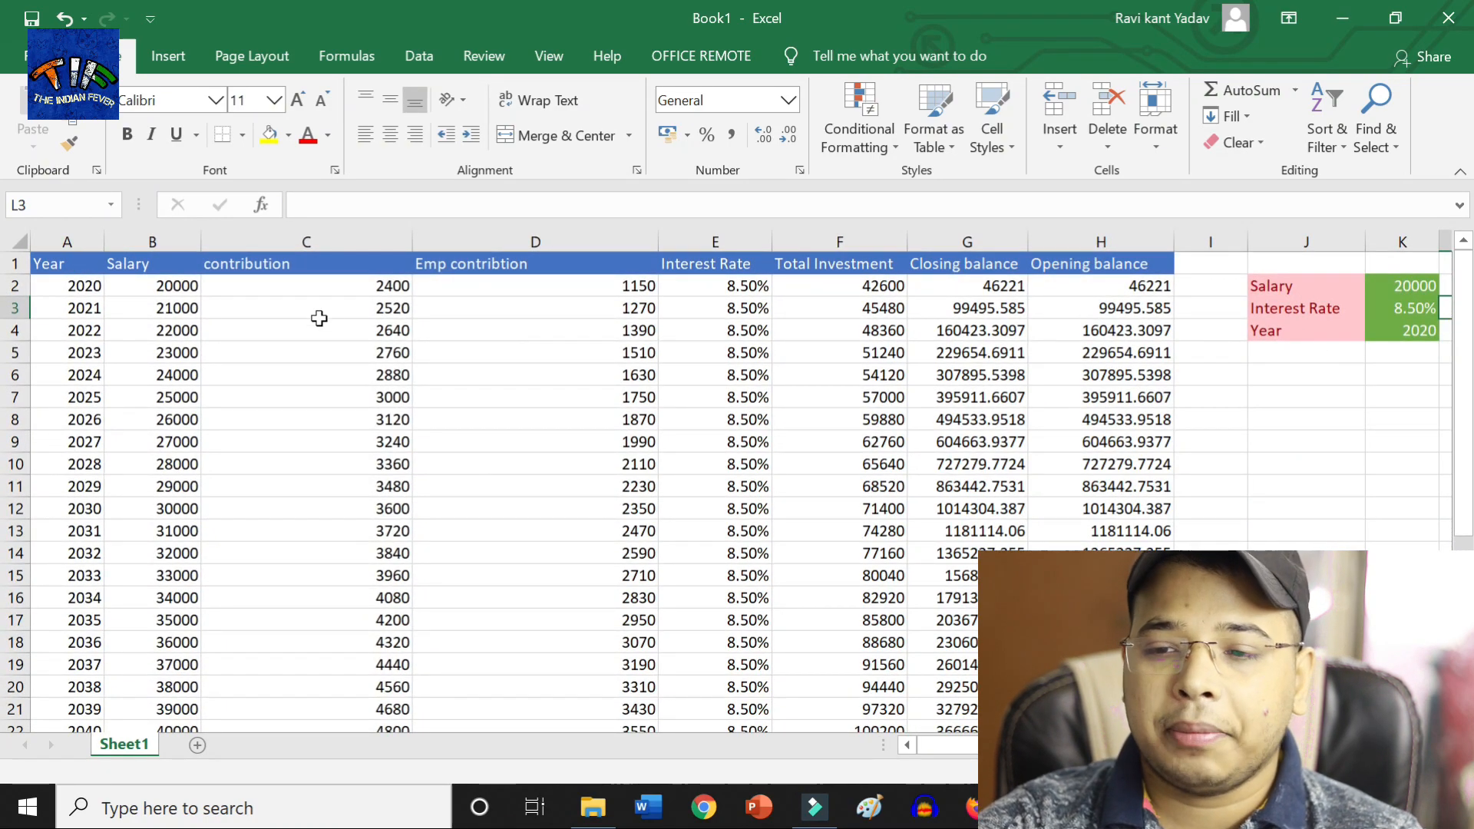
scroll(194, 324, up, 4)
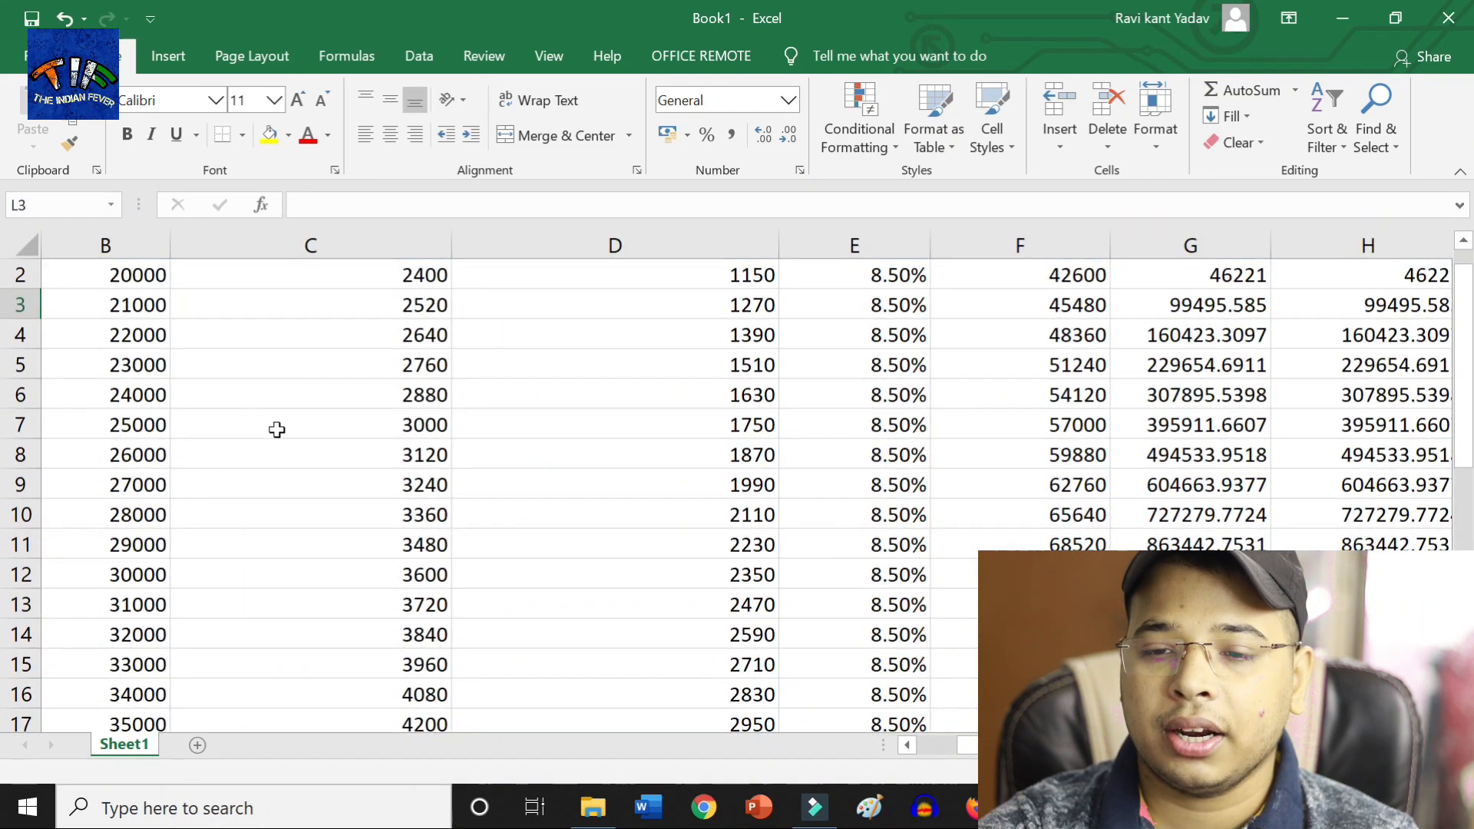
scroll(364, 363, down, 3)
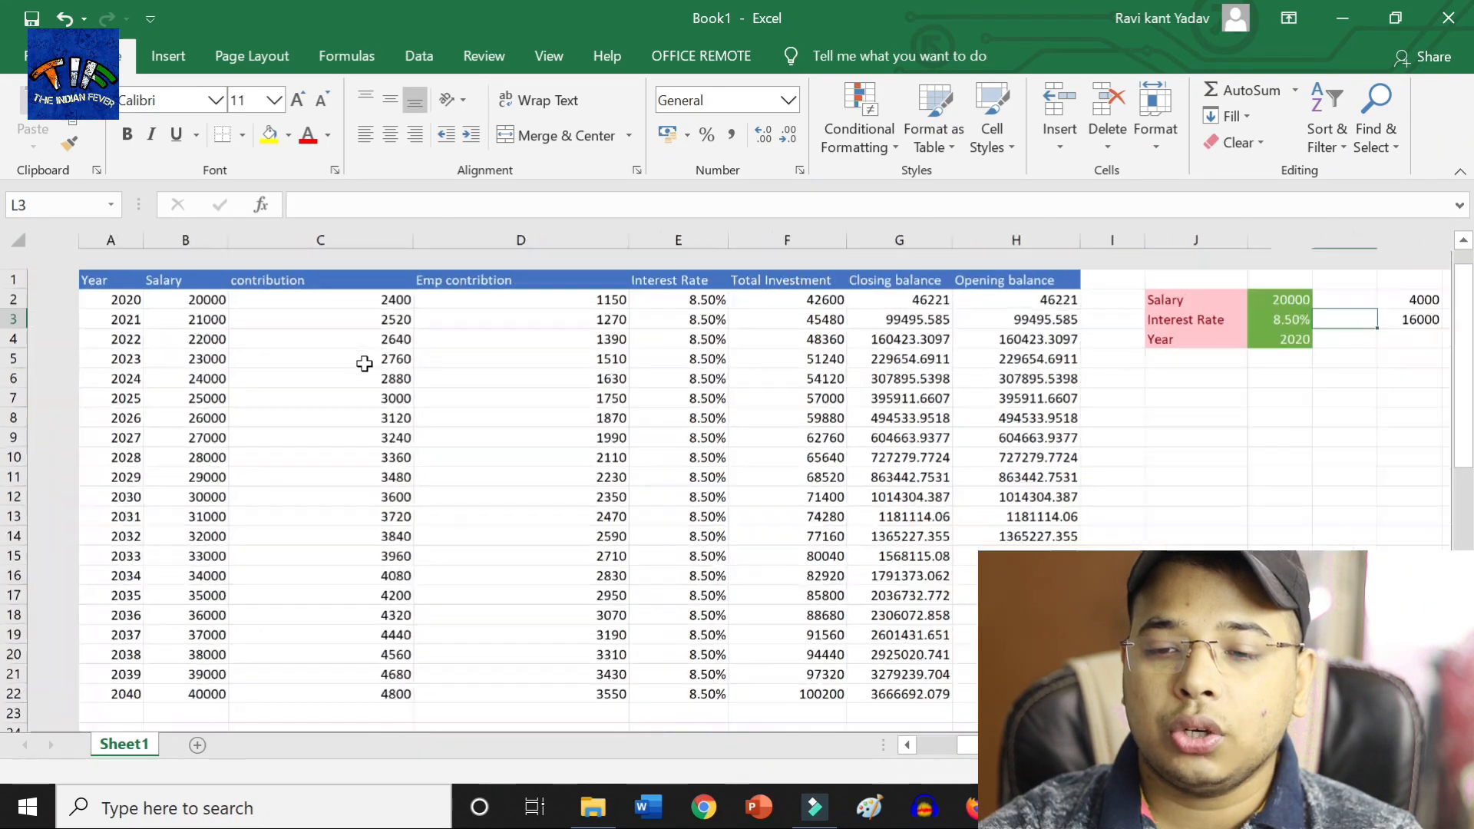
scroll(364, 363, down, 2)
scroll(244, 281, up, 5)
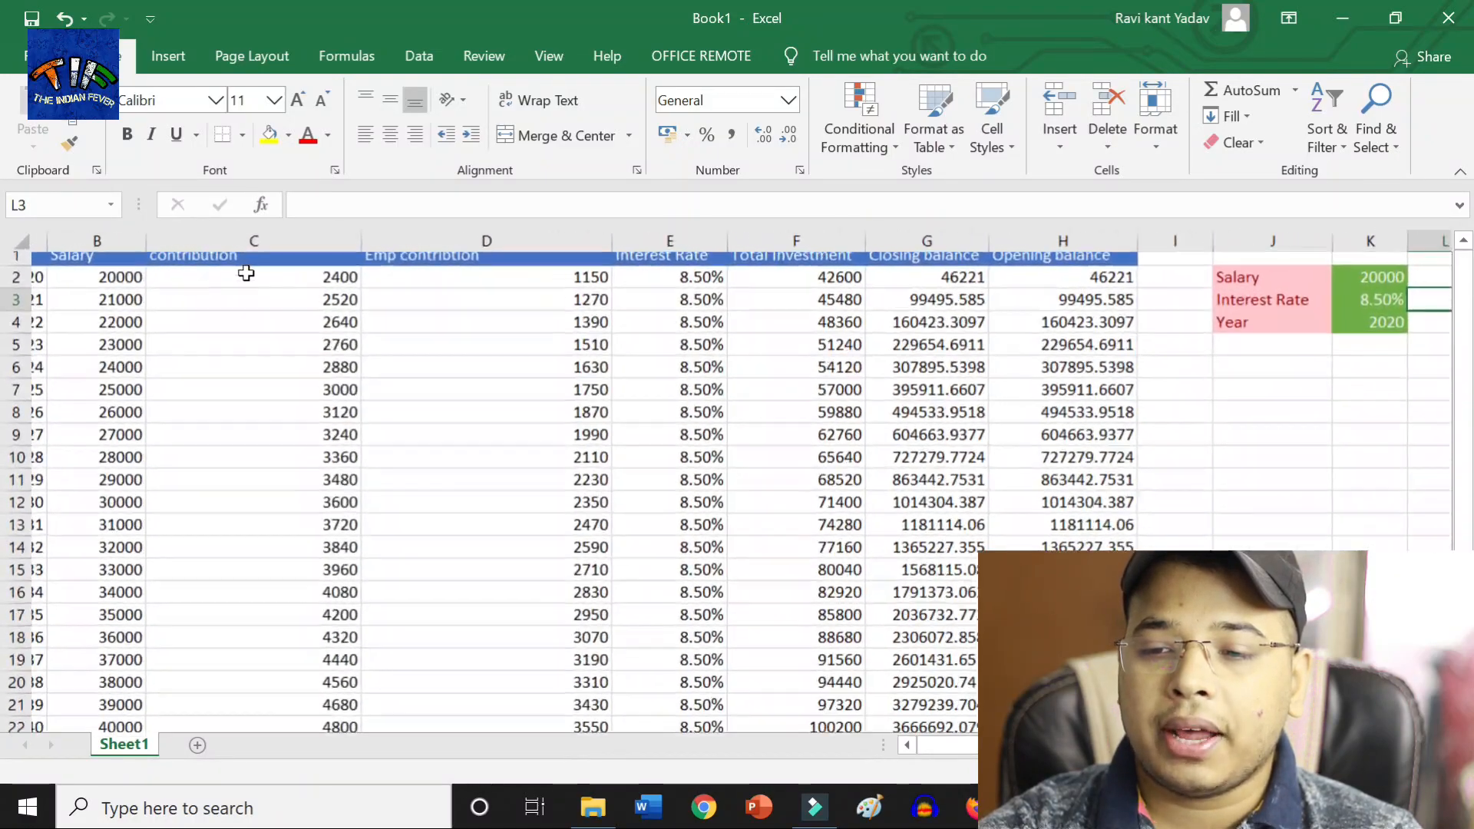
drag(1469, 470, 1468, 453)
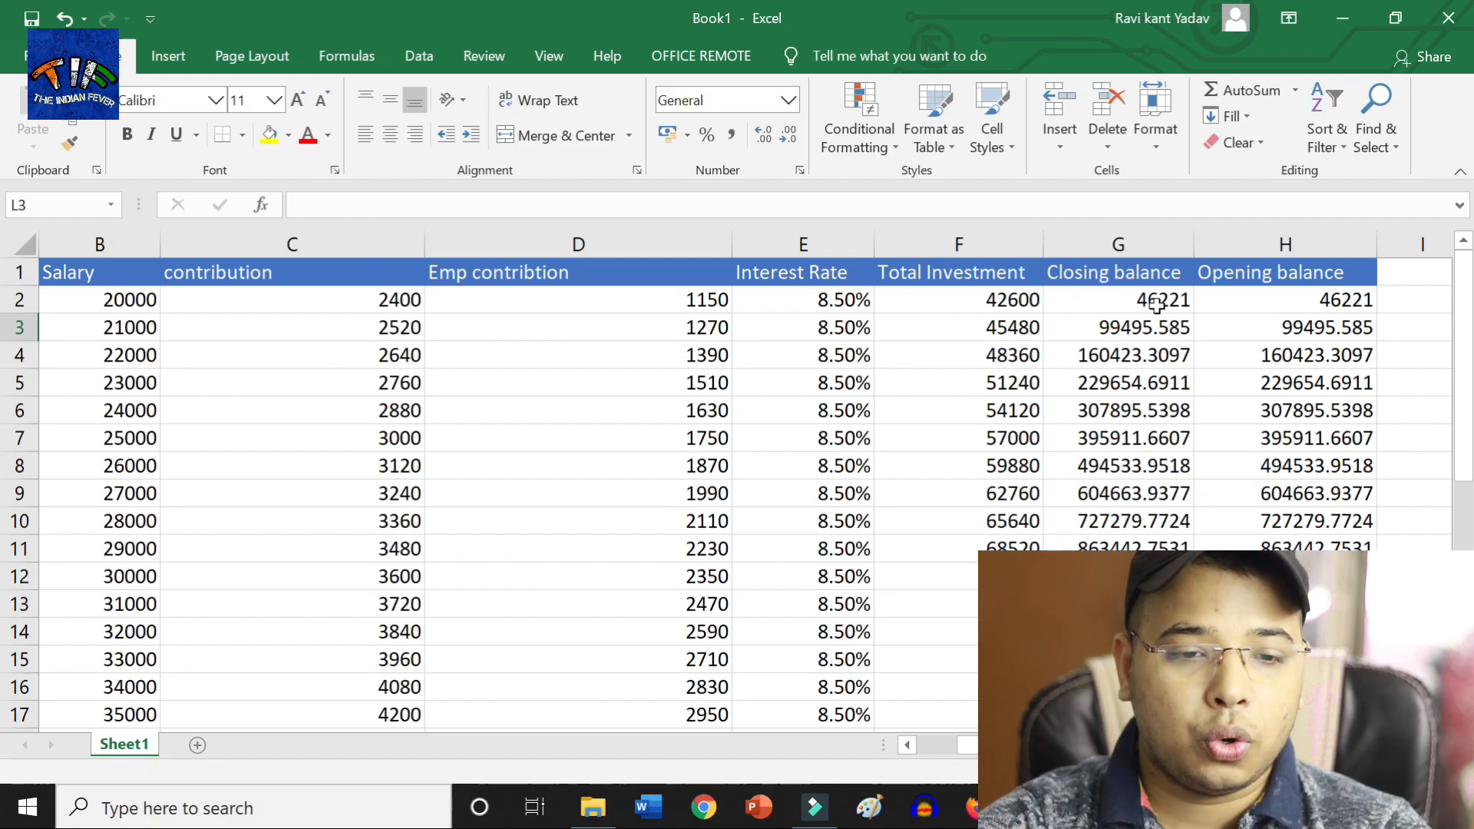
Step: Inspect the early years' closing and opening balances, then compare them with the salary and contribution columns
scroll(1157, 303, up, 5)
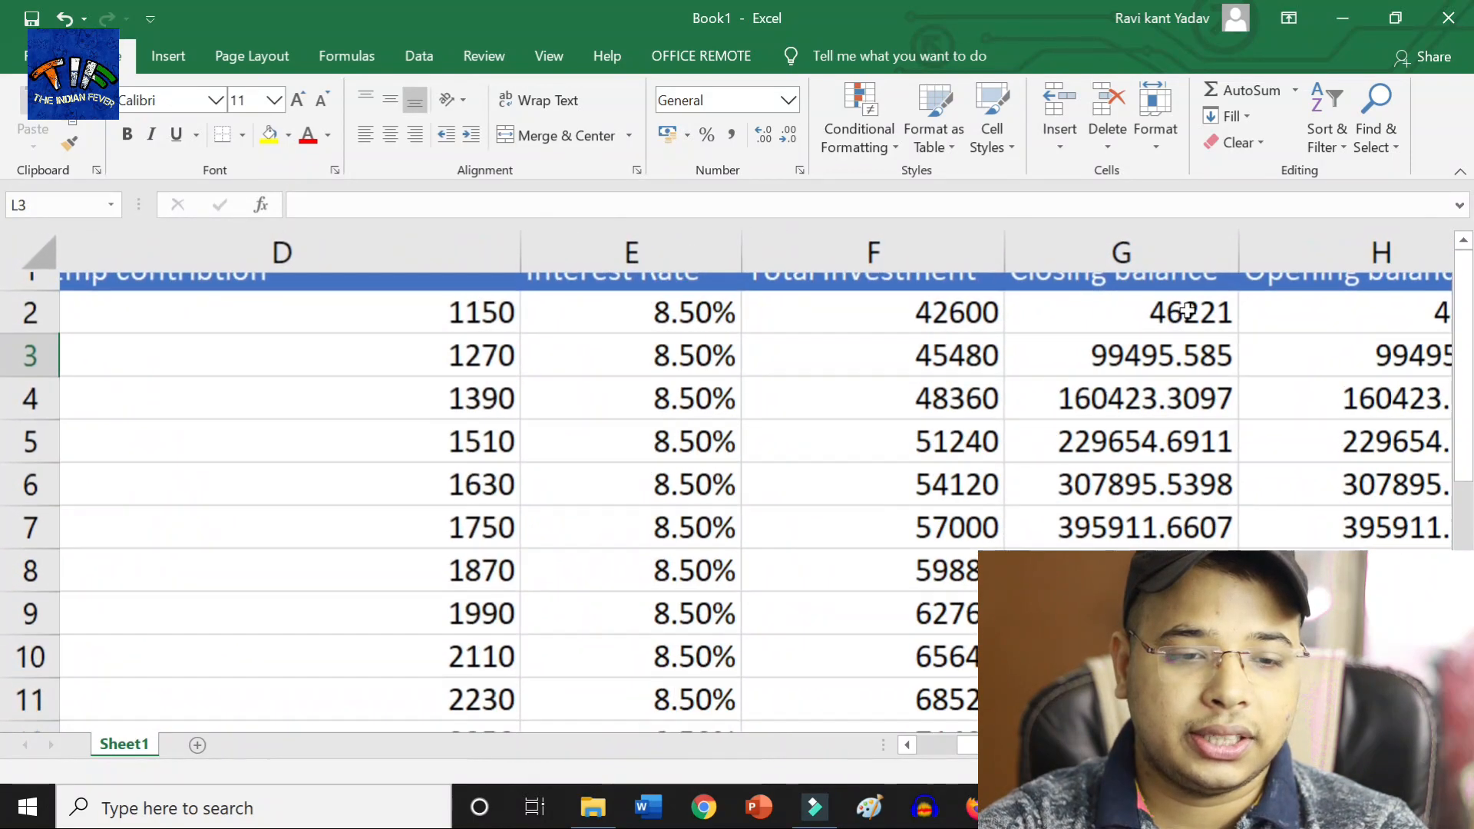
scroll(1188, 310, up, 2)
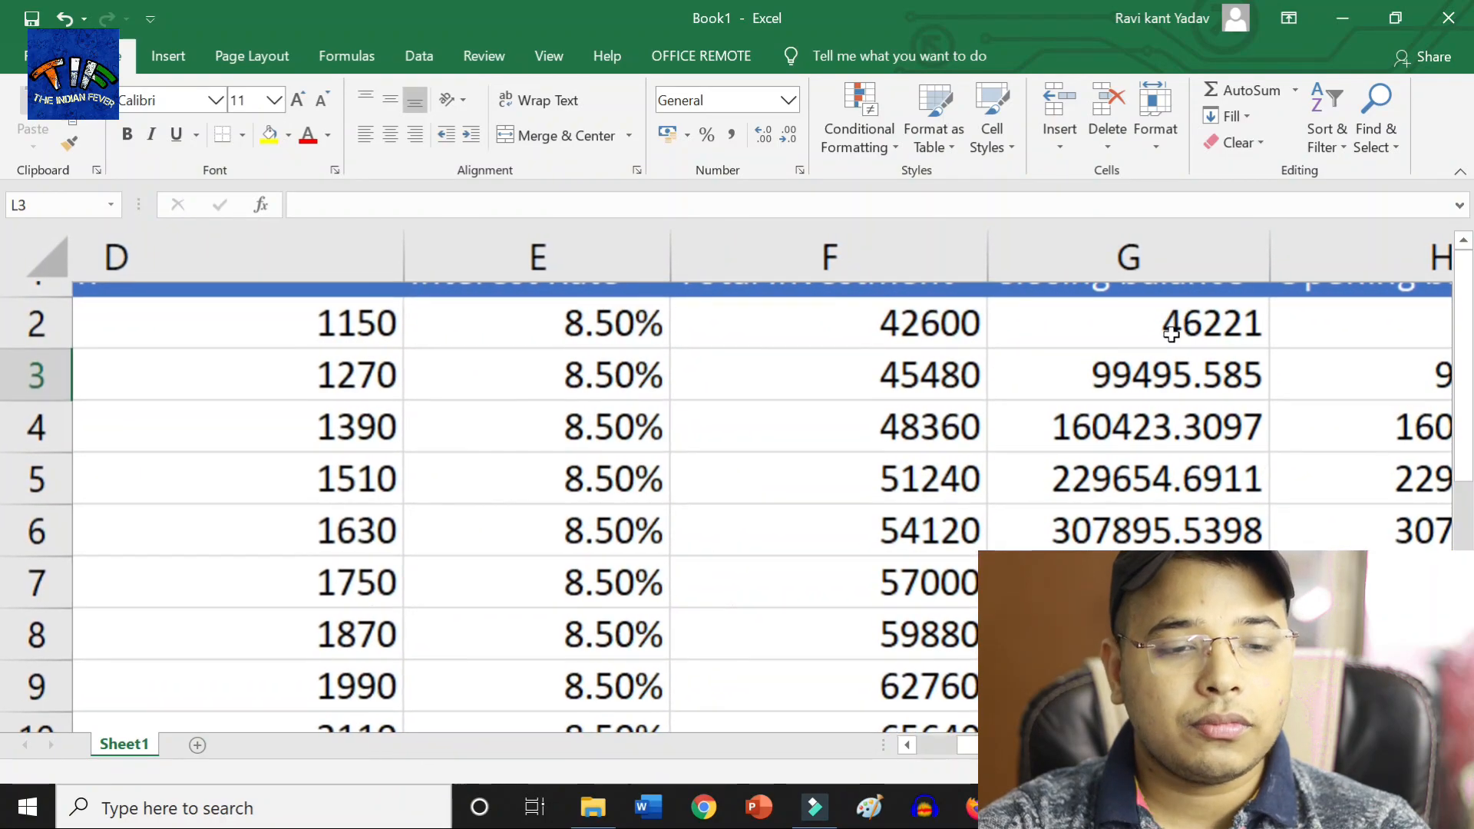
scroll(1213, 338, down, 1)
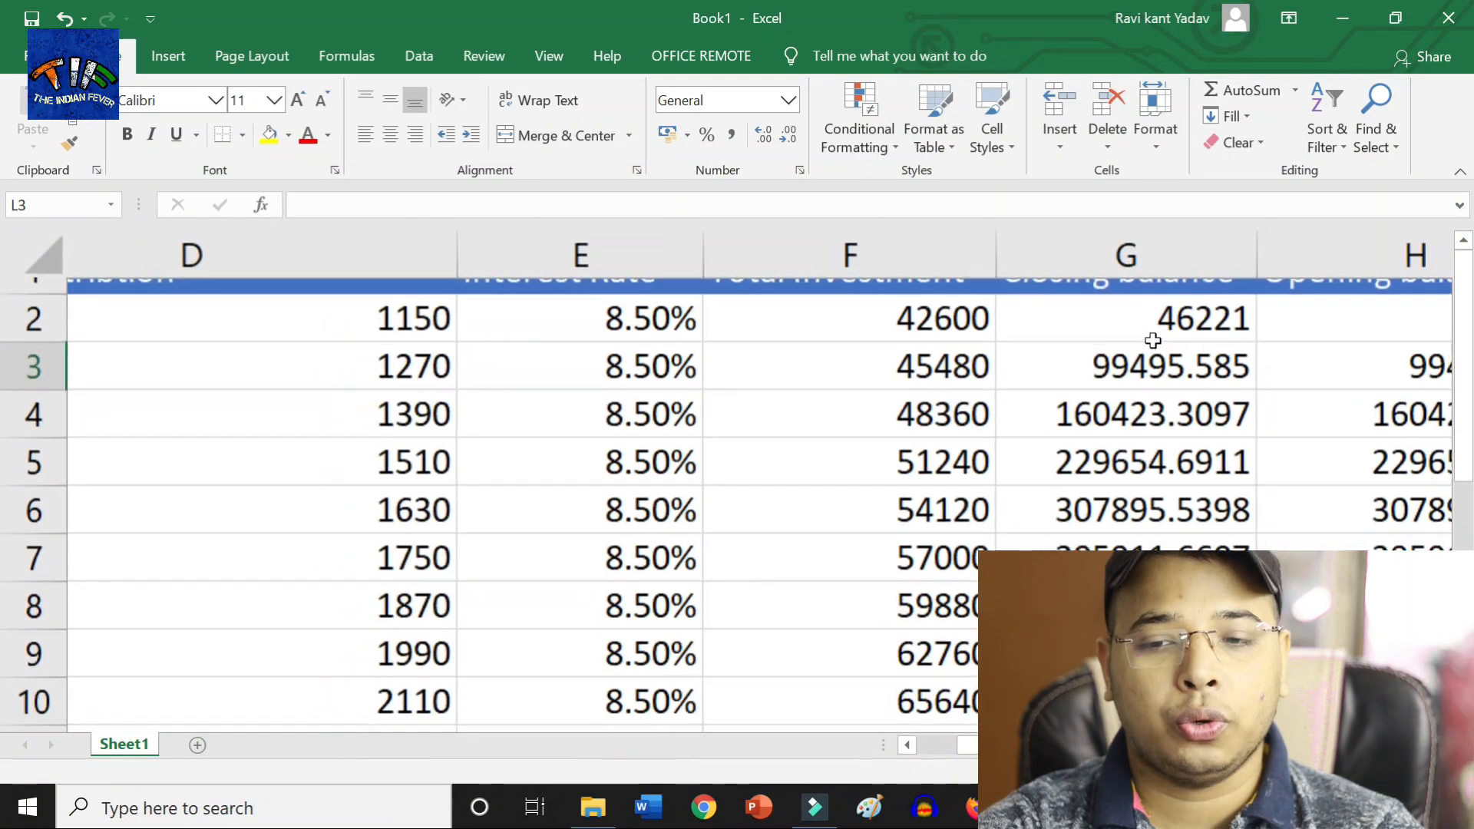
scroll(1153, 340, down, 4)
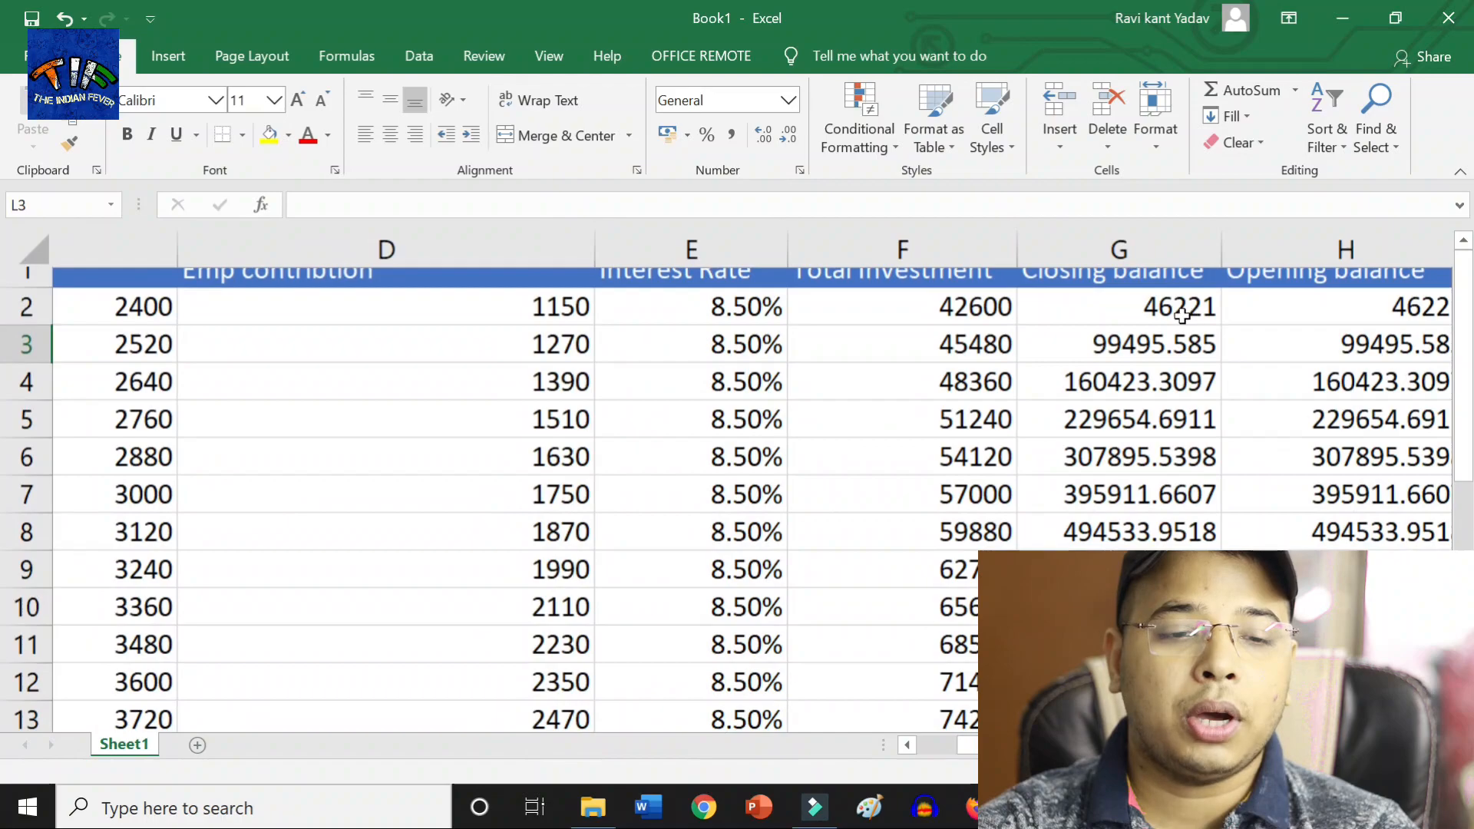
scroll(1183, 314, down, 4)
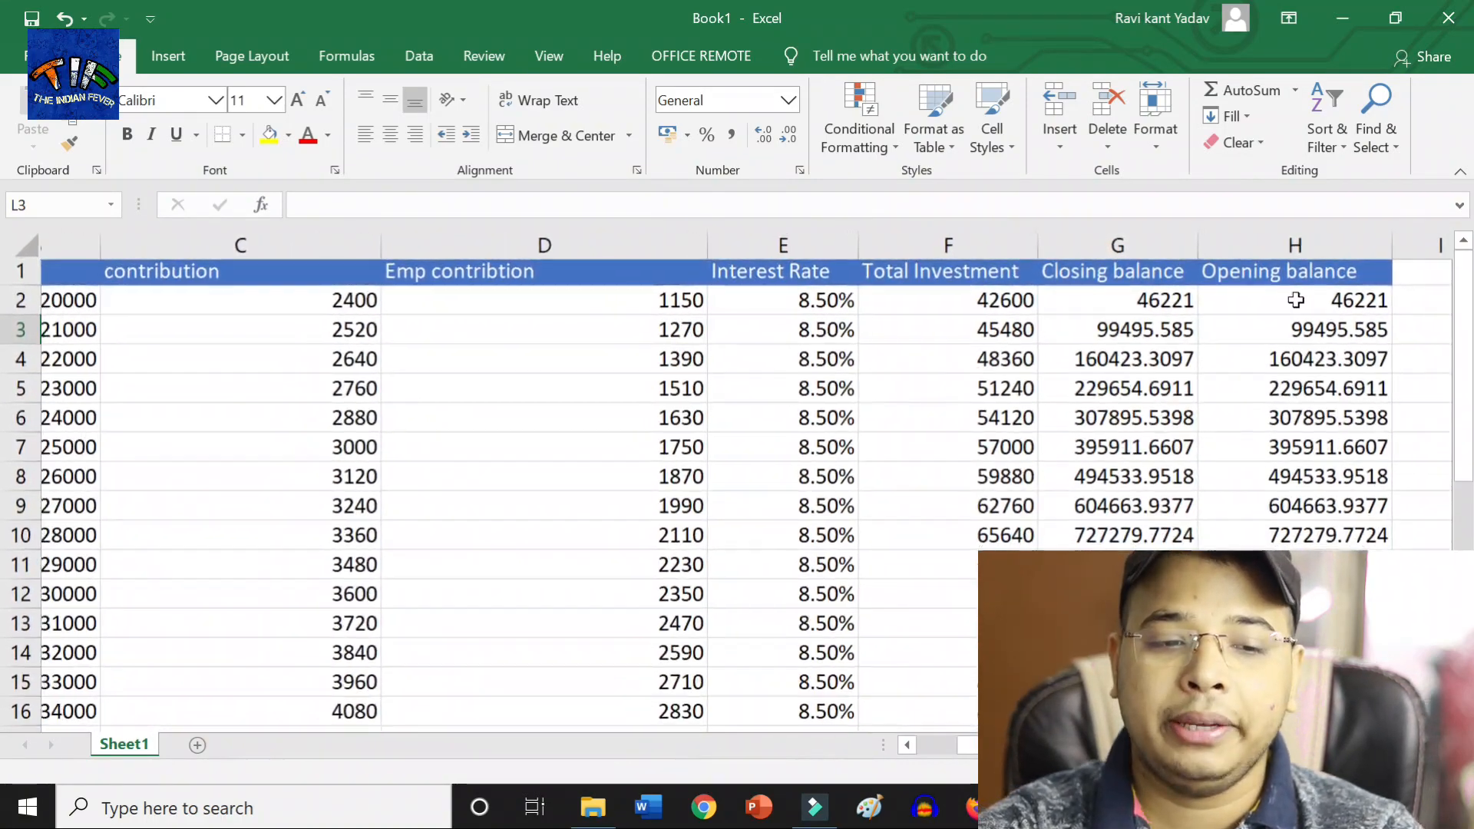
scroll(230, 332, down, 1)
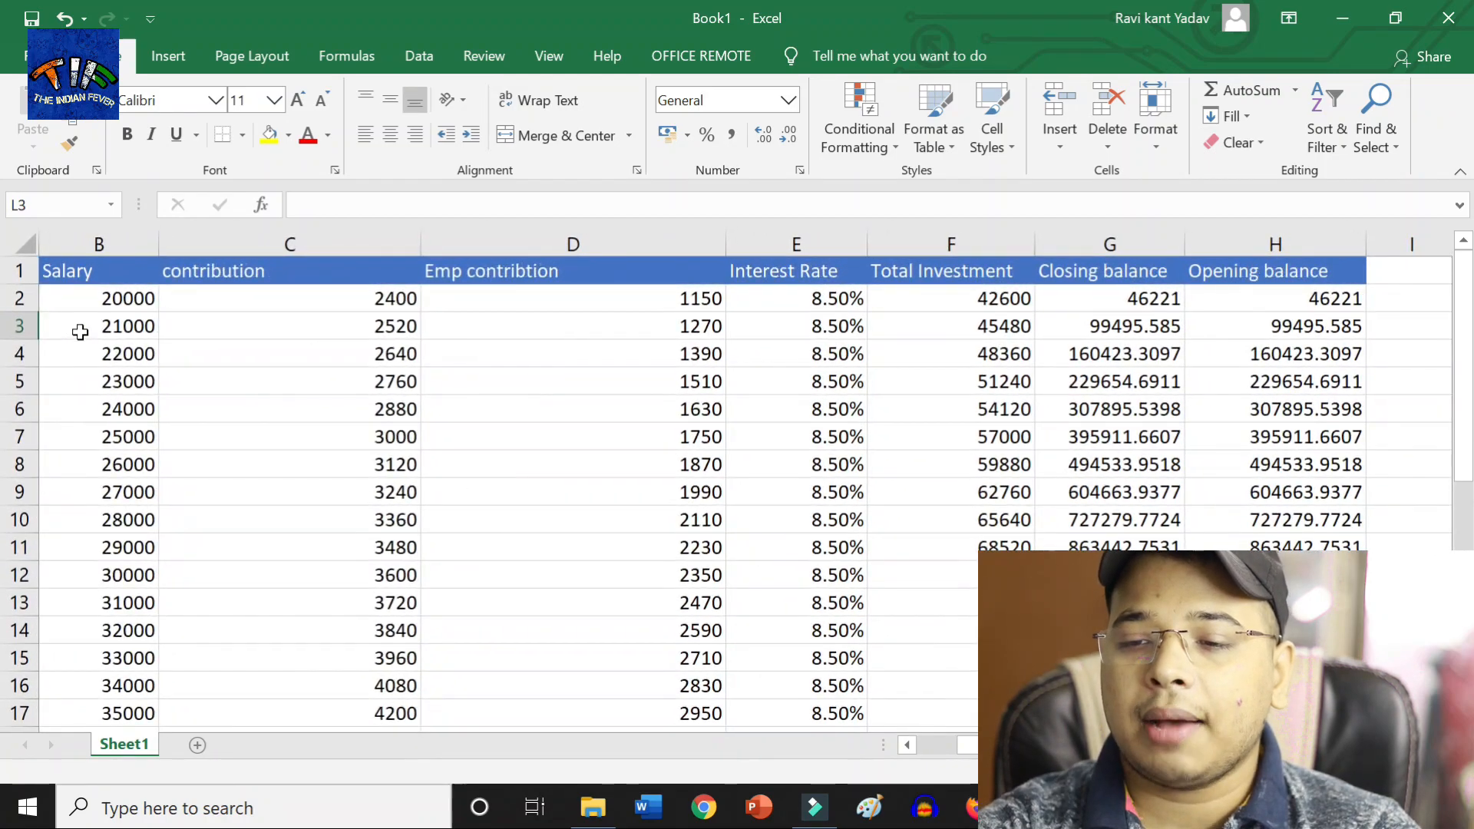
scroll(89, 326, up, 5)
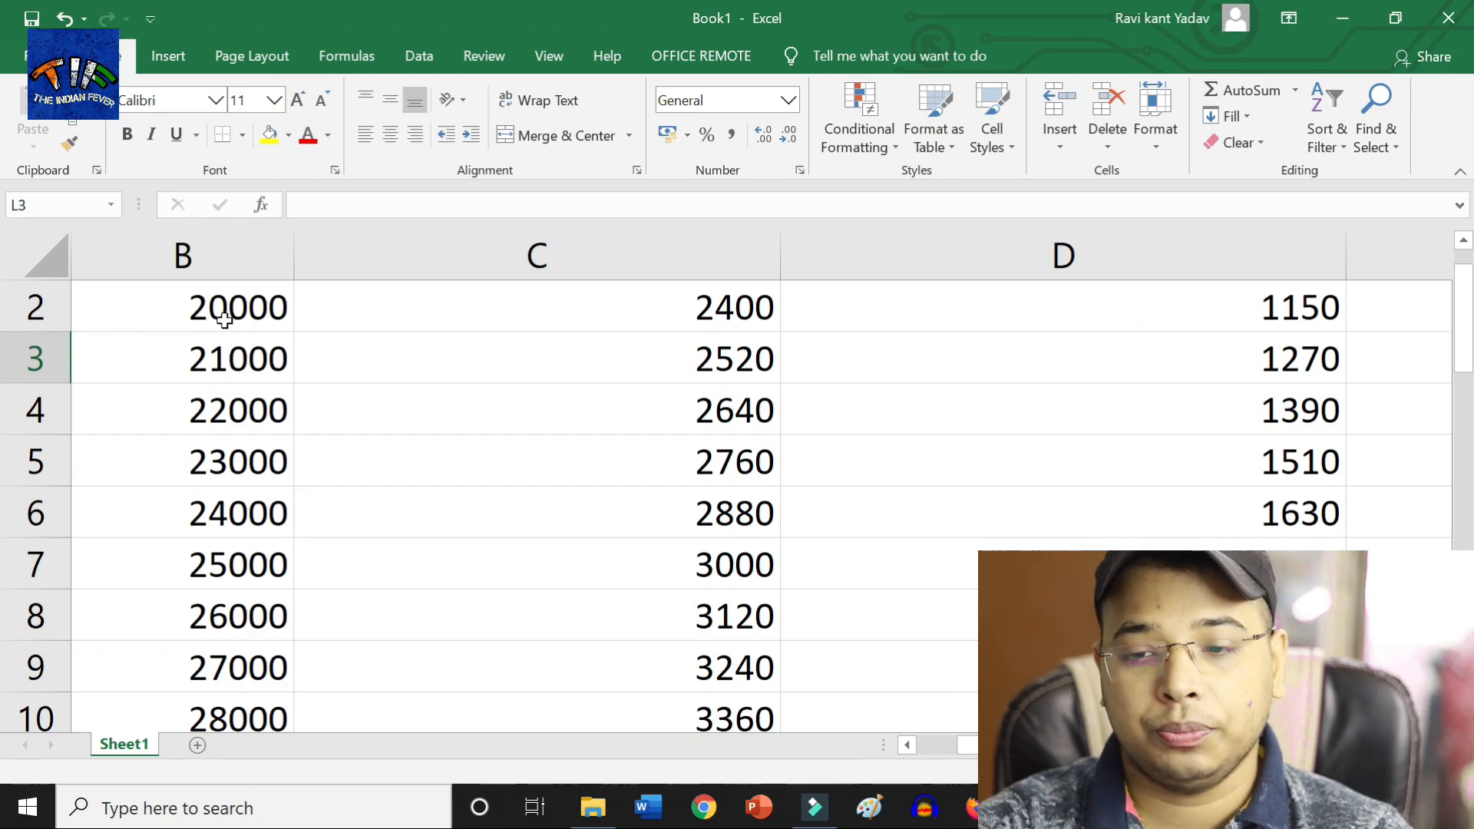
scroll(556, 372, down, 5)
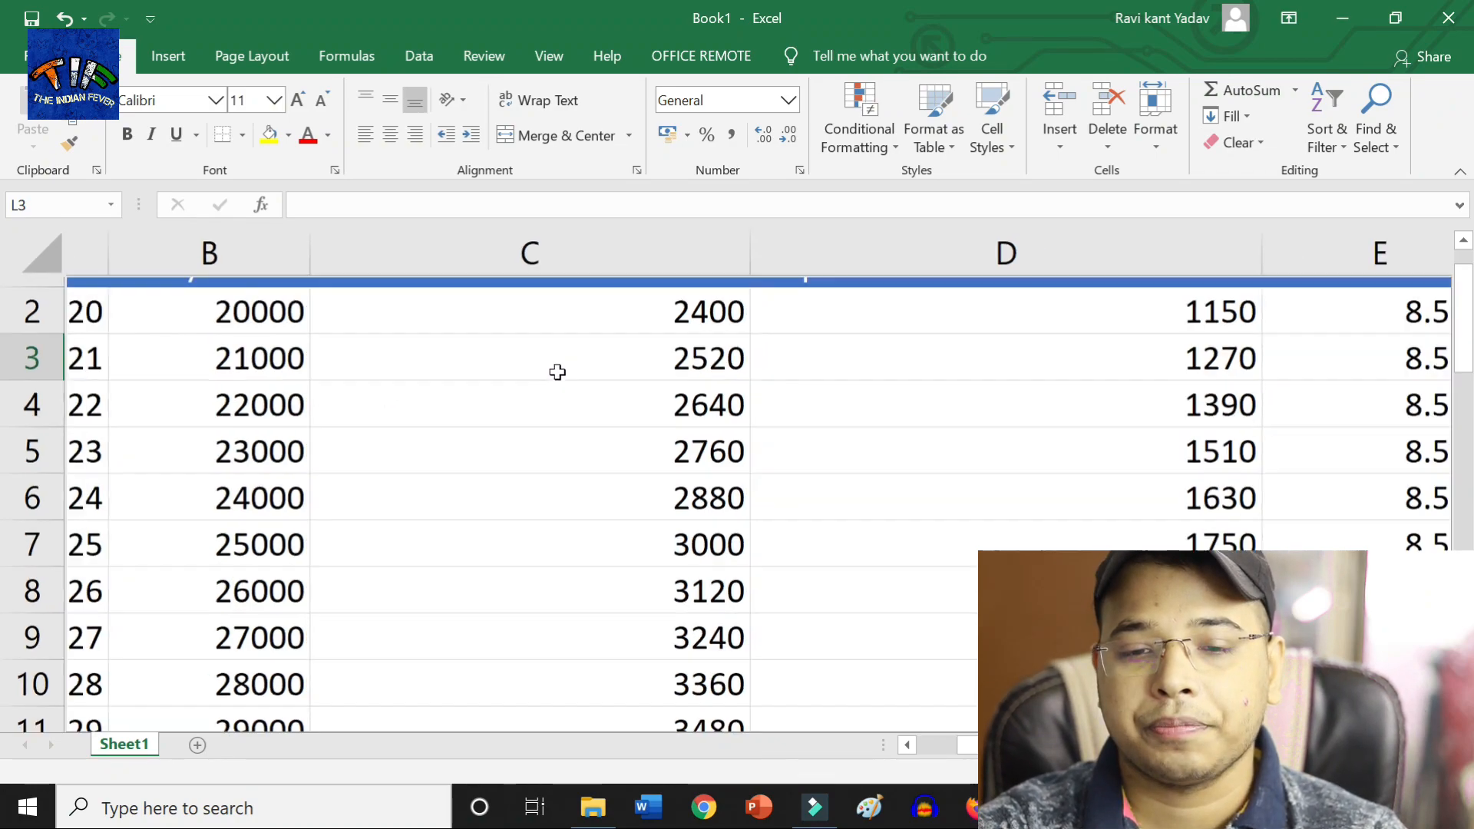
scroll(585, 359, down, 3)
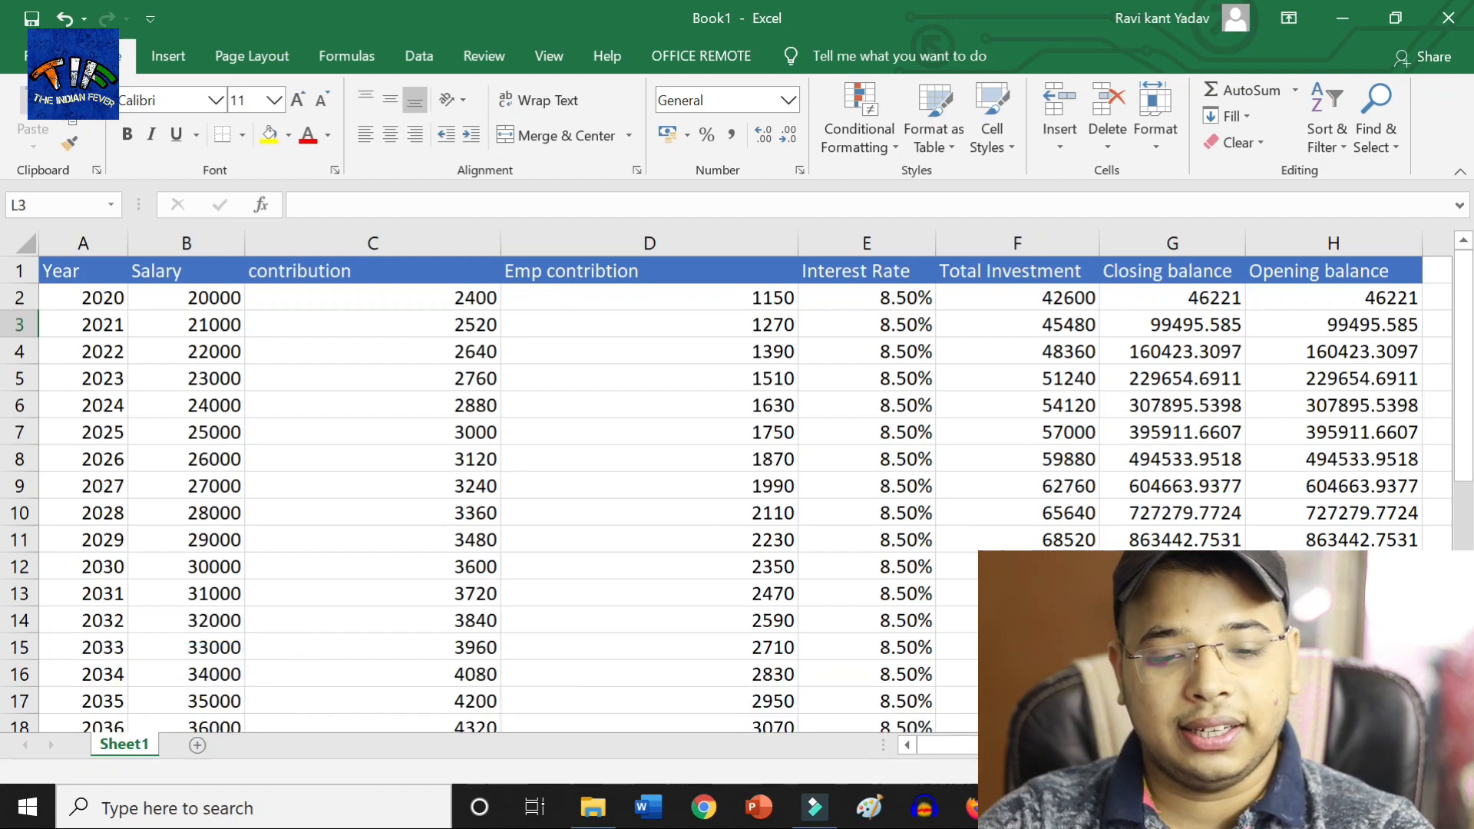
Step: Check the closing and opening balances in the table's final row for 2040
drag(1461, 474, 1461, 527)
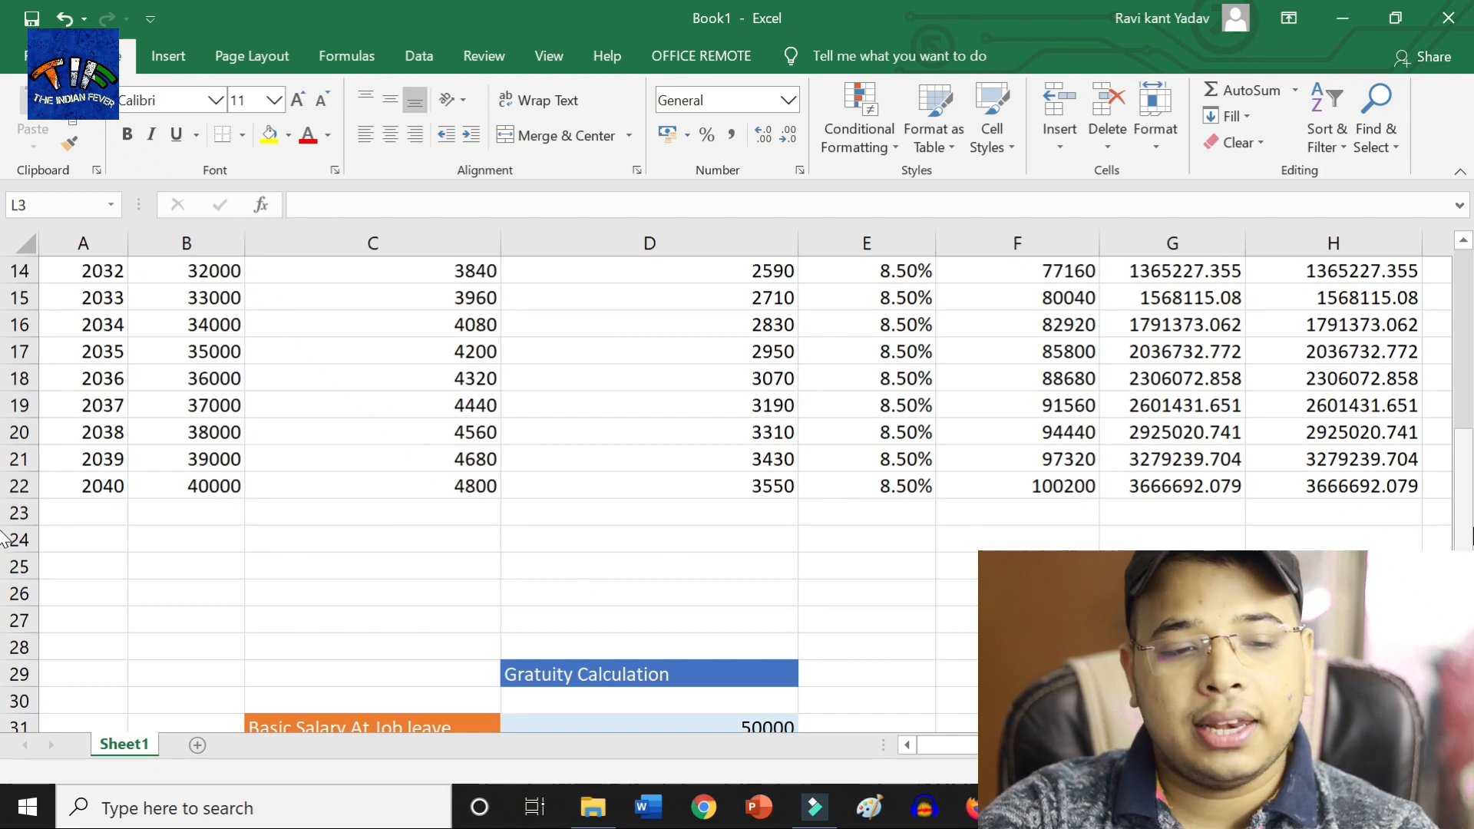
mouse_move(1464, 535)
mouse_down()
mouse_move(1465, 479)
mouse_move(1465, 566)
mouse_move(1464, 550)
mouse_up()
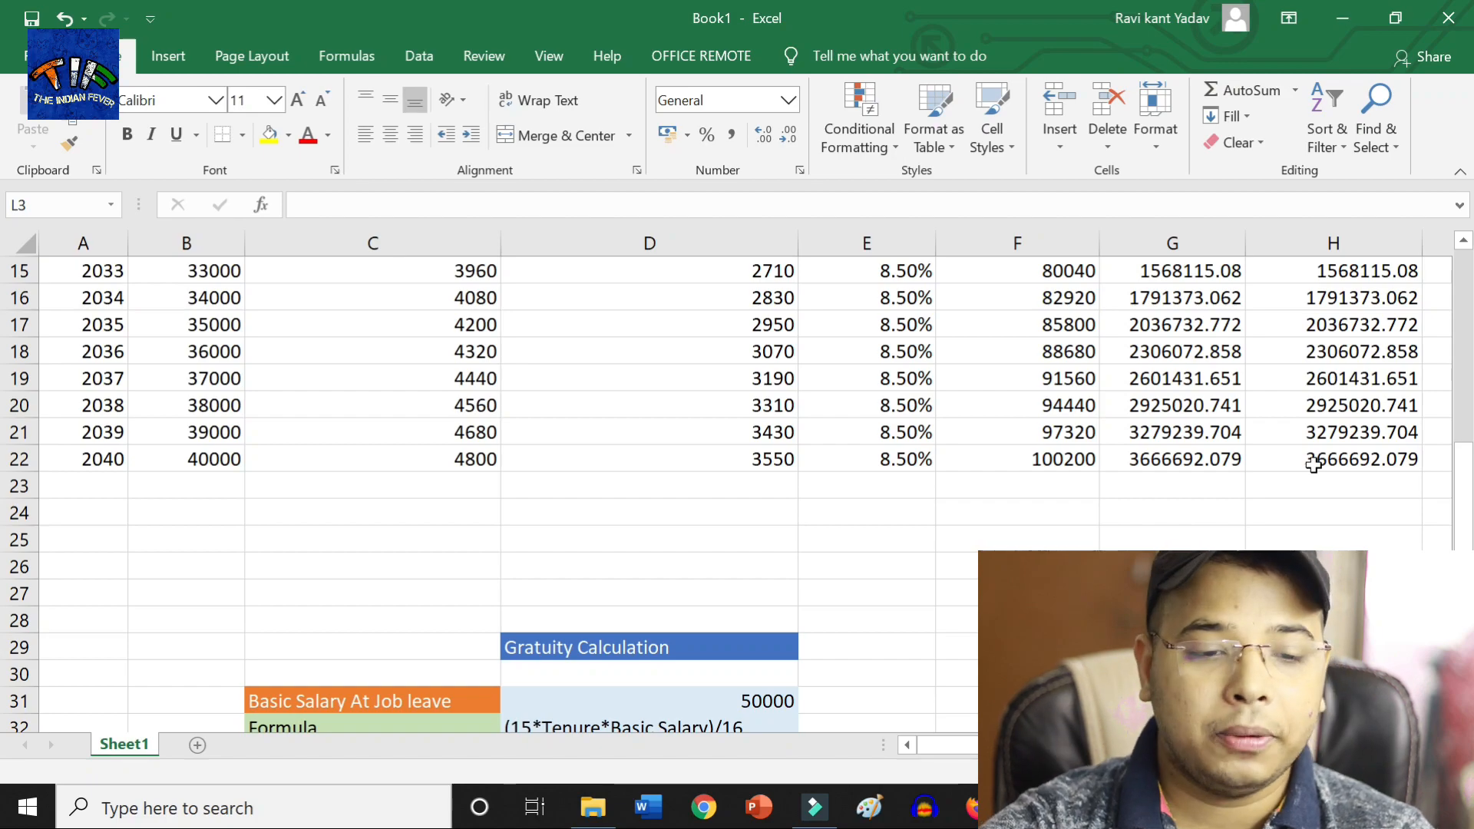
ctrl+scroll(1219, 468, up, 4)
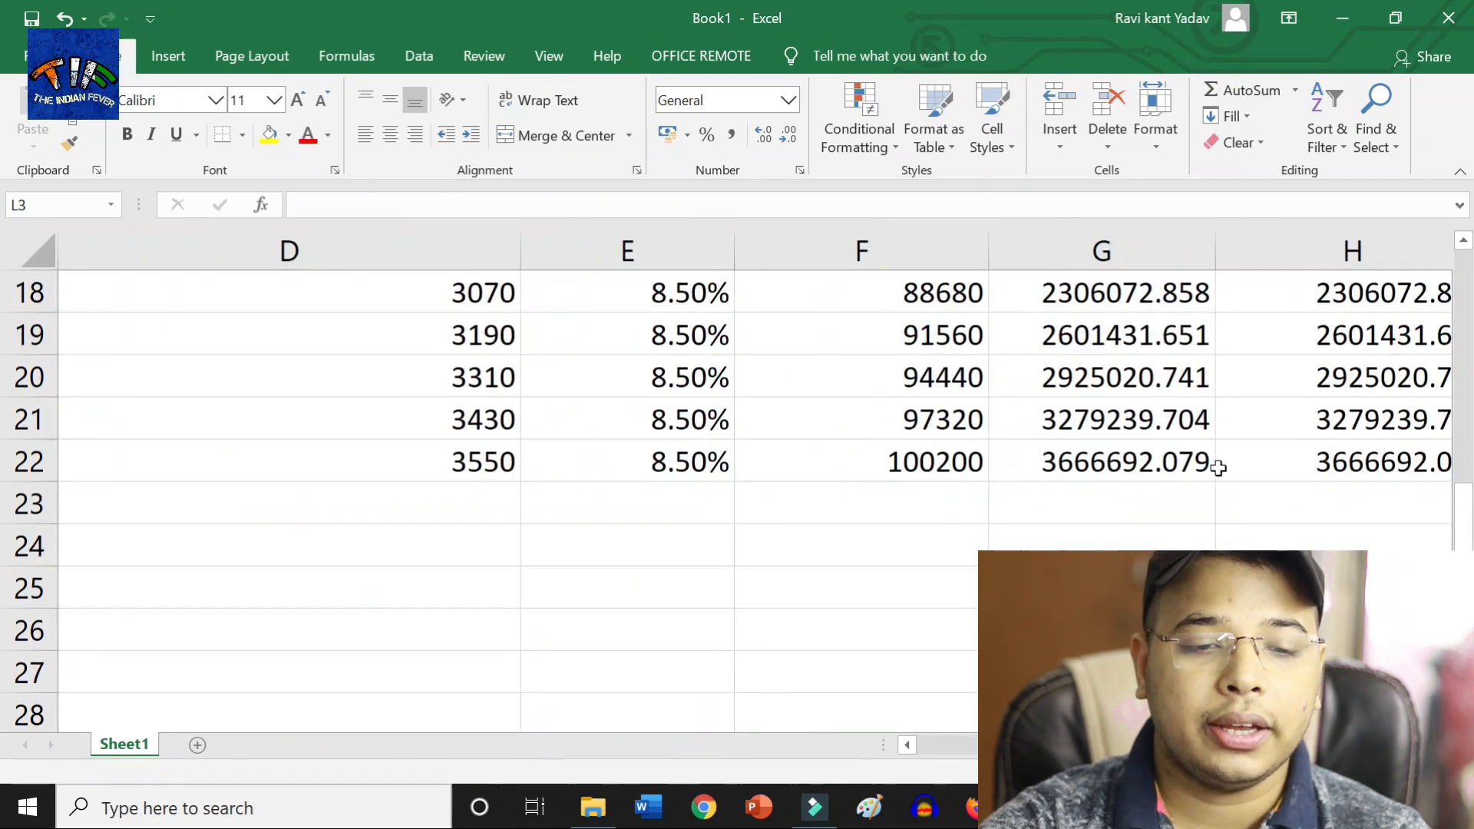
Step: Switch to Calculator and enter the 2040 closing balance from the worksheet, 3666692, to read it with digit grouping
ctrl+scroll(1218, 468, up, 3)
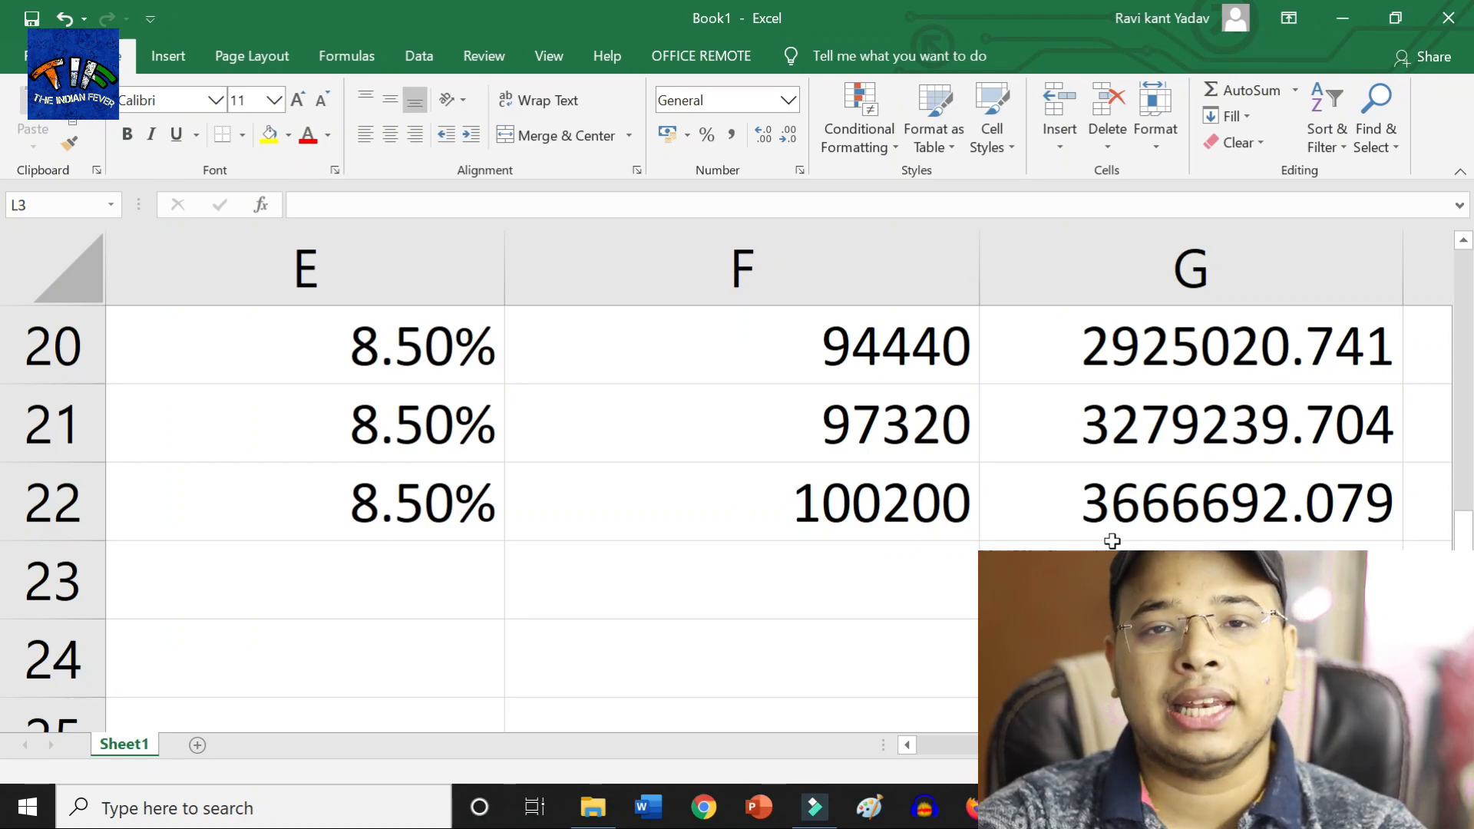
ctrl+scroll(1113, 541, down, 2)
scroll(1096, 494, right, 3)
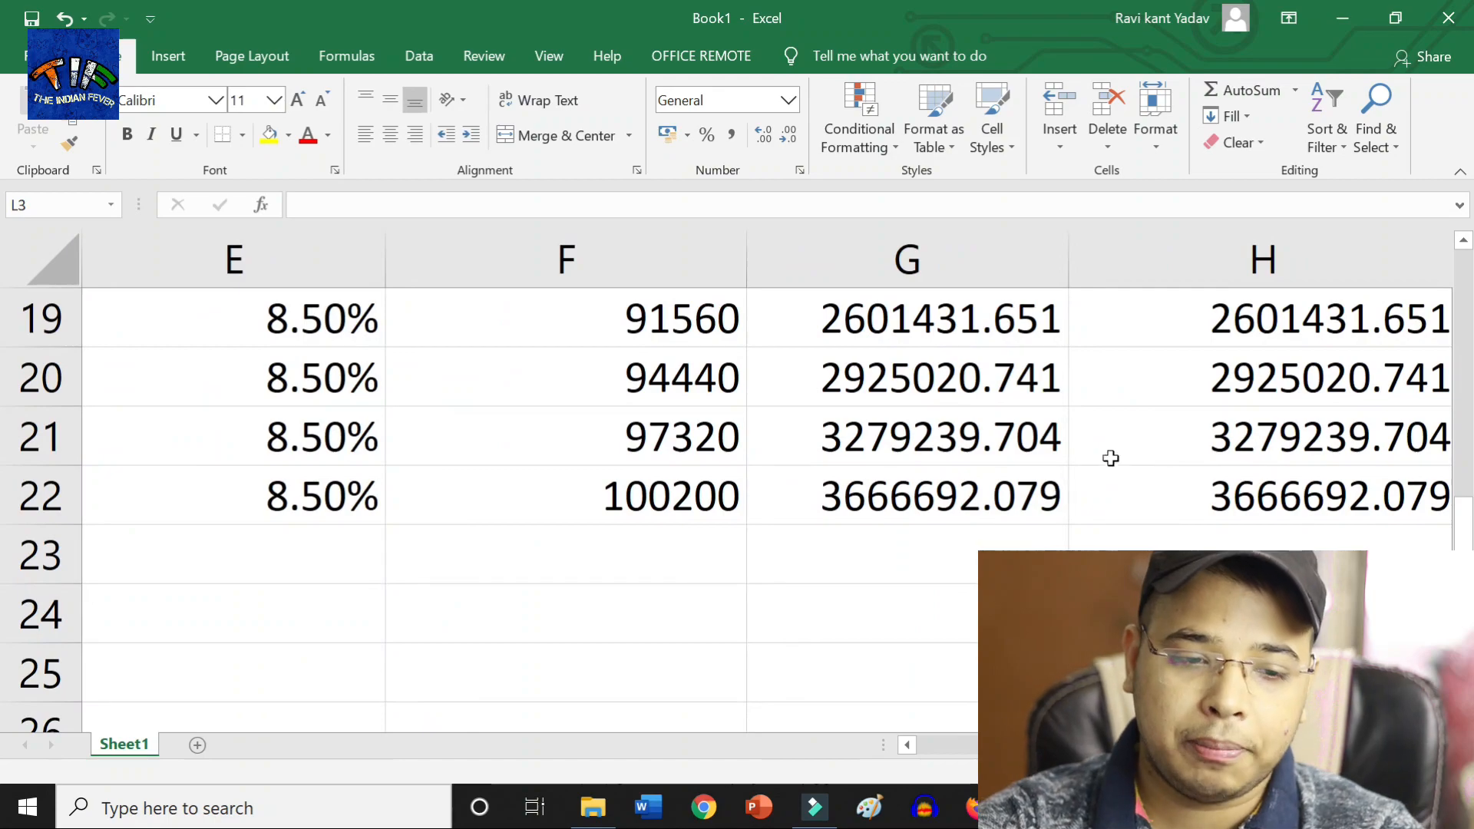
ctrl+scroll(1236, 449, down, 4)
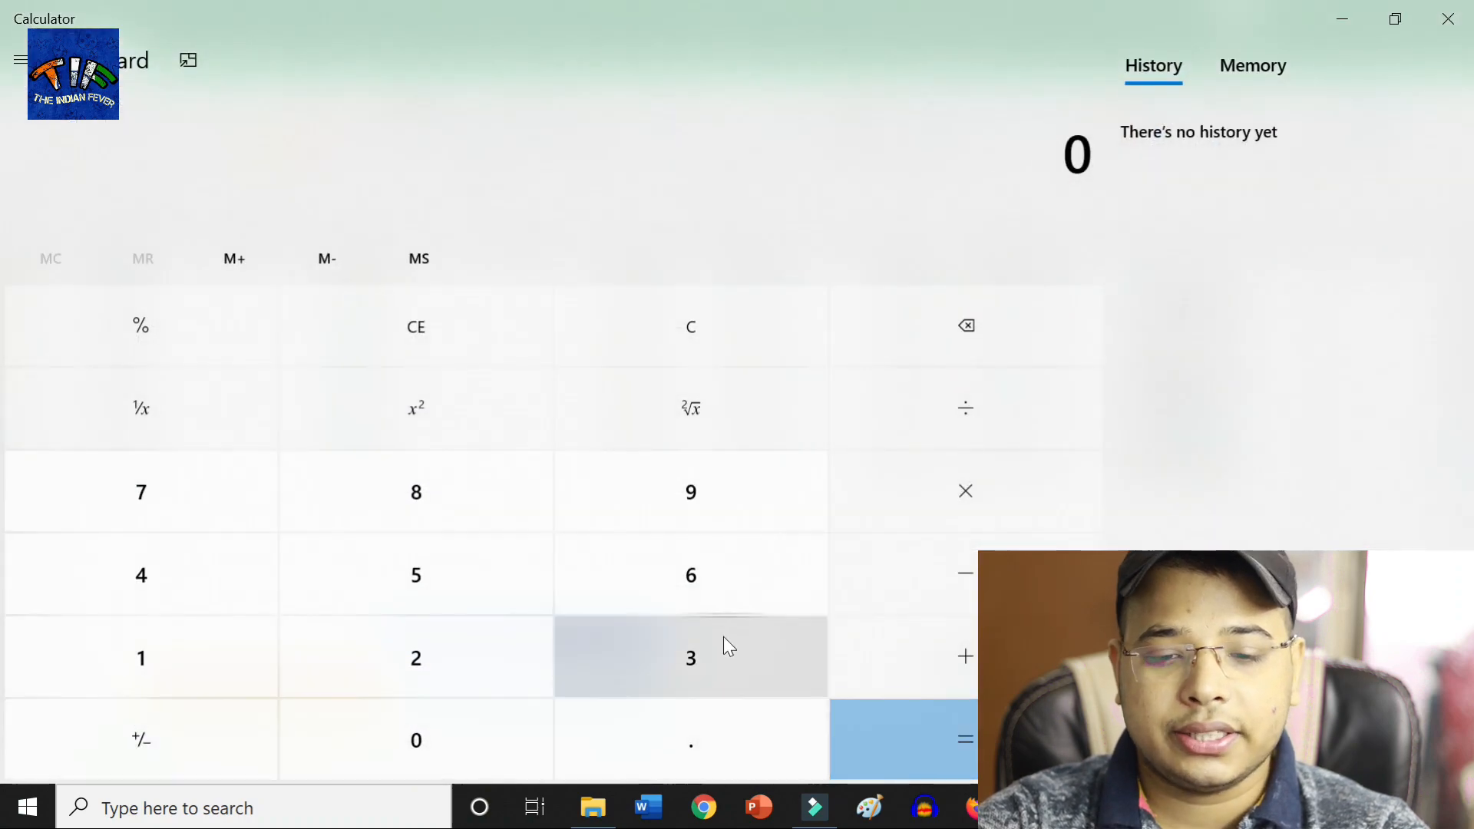
click(737, 656)
click(721, 589)
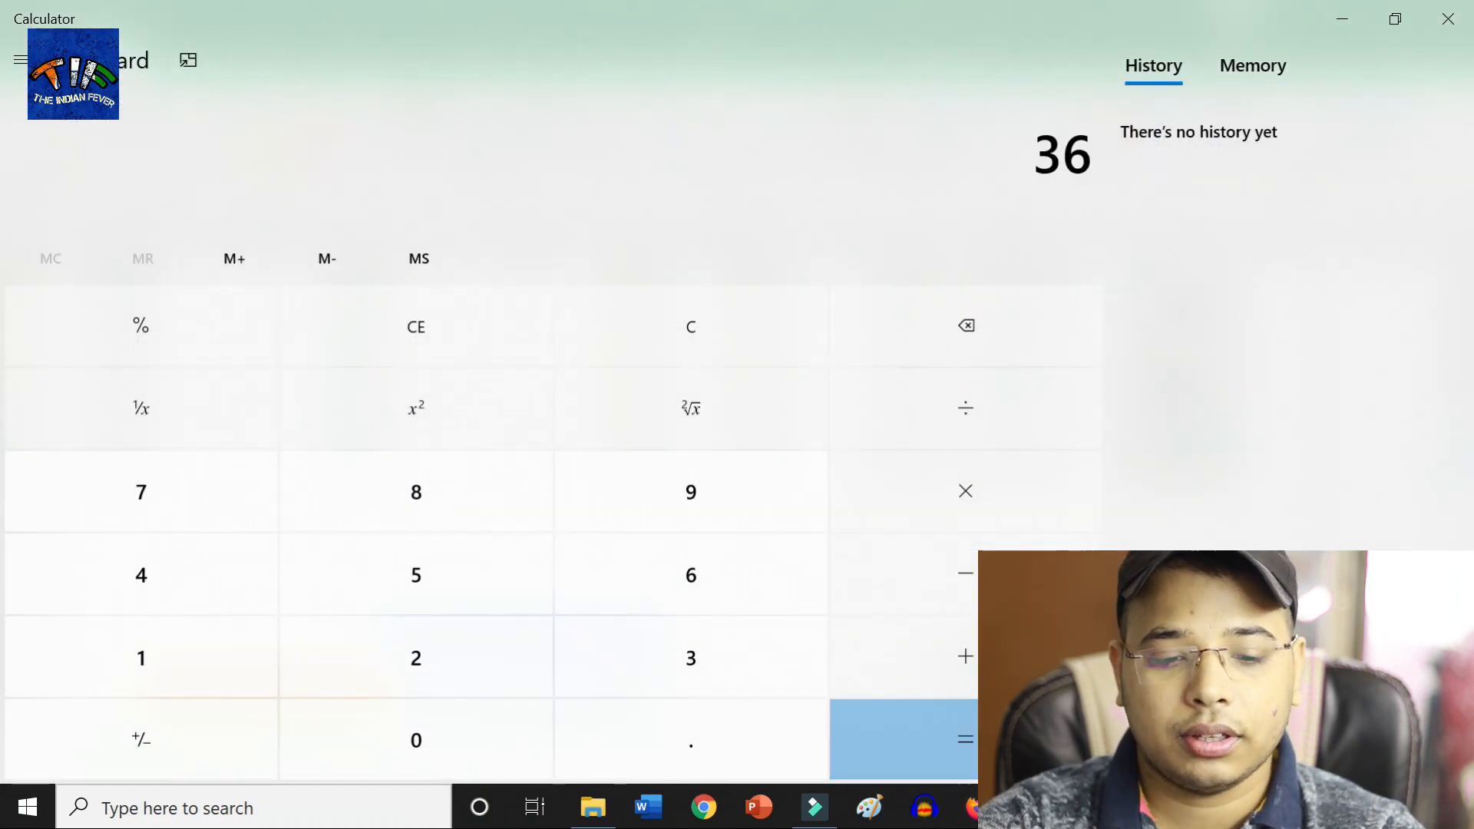
key(alt+Tab)
scroll(1186, 506, up, 3)
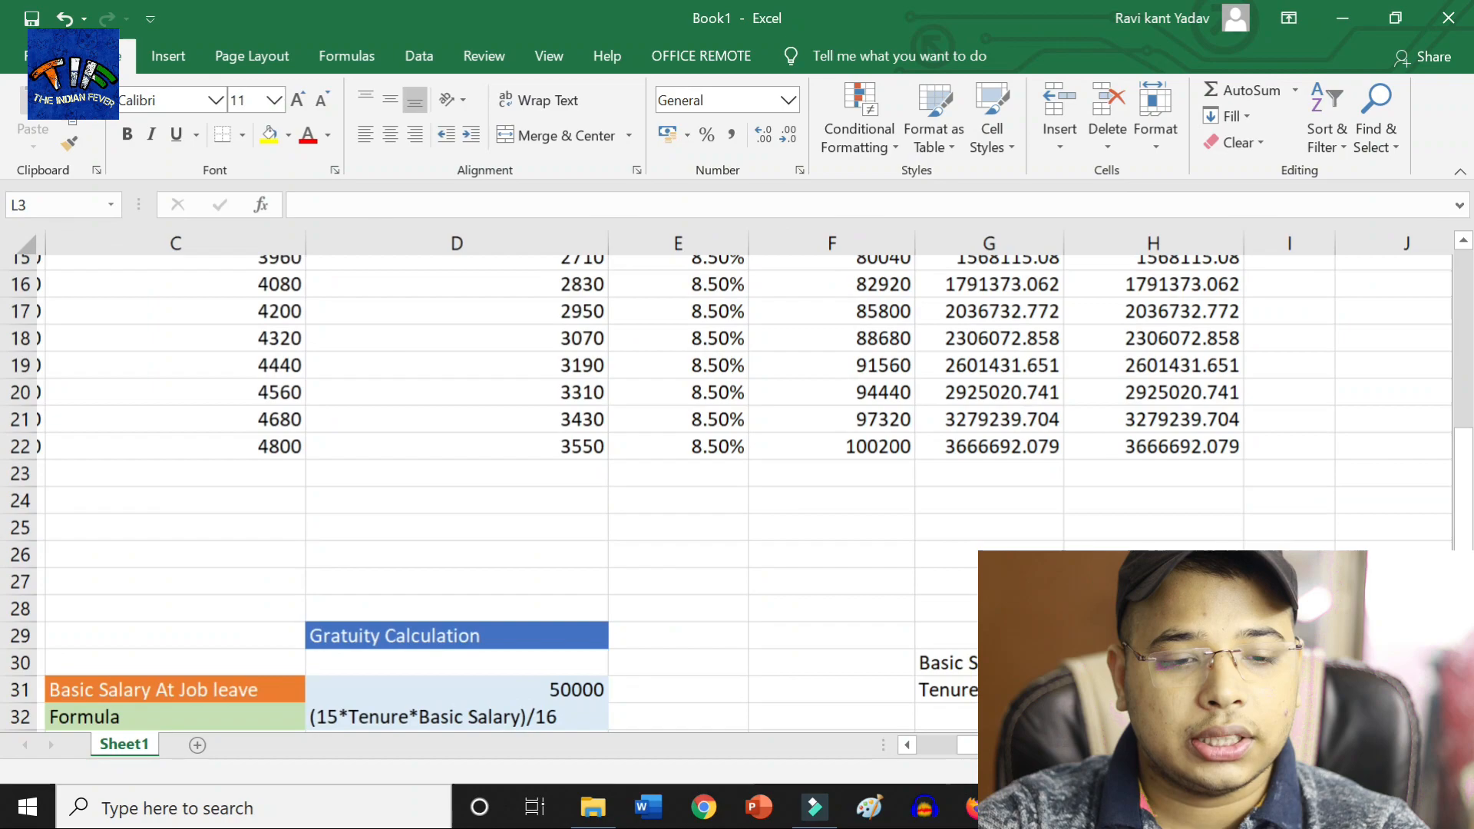
scroll(1187, 506, down, 2)
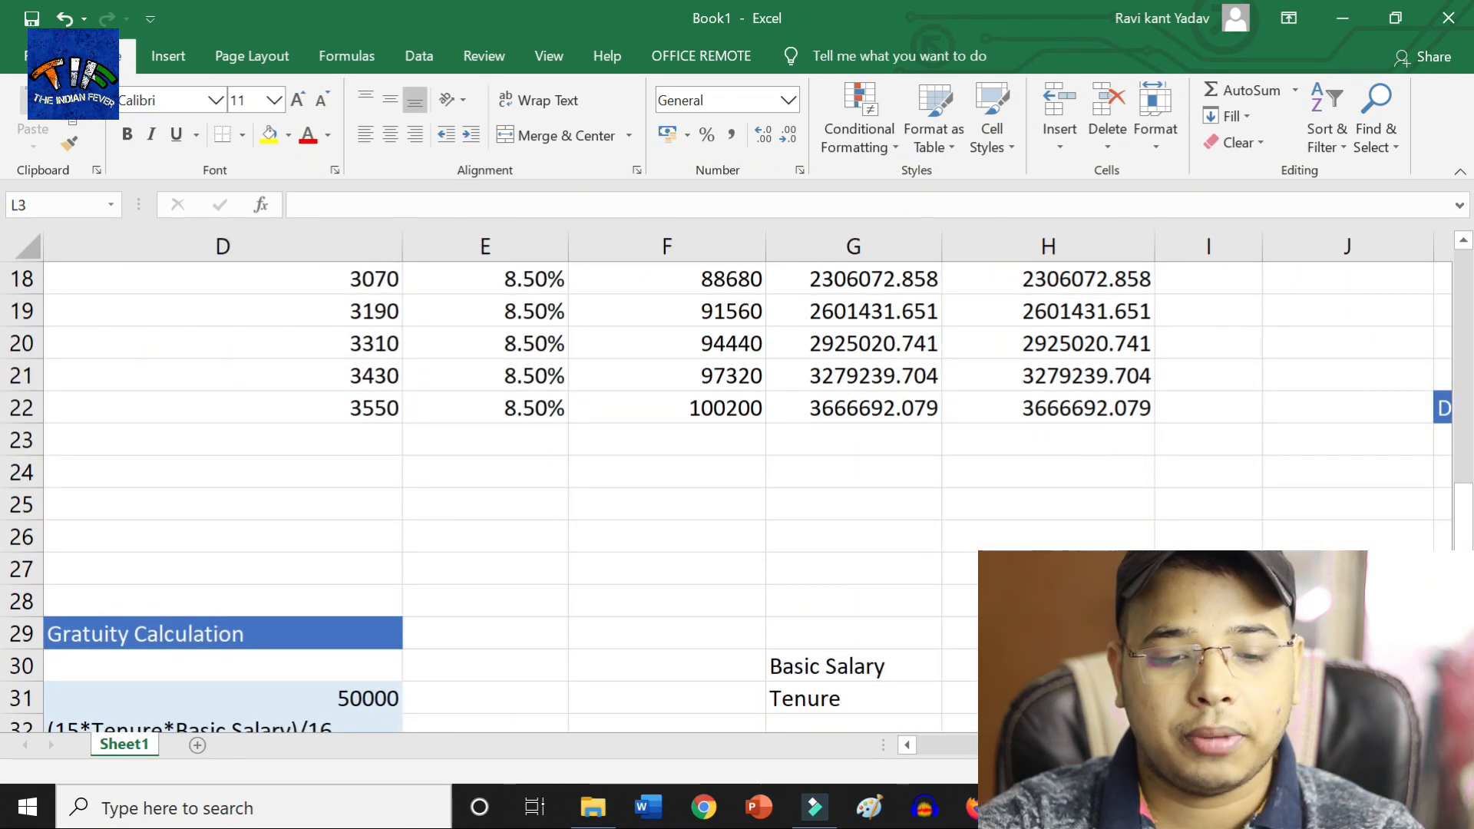
key(alt+Tab)
click(728, 578)
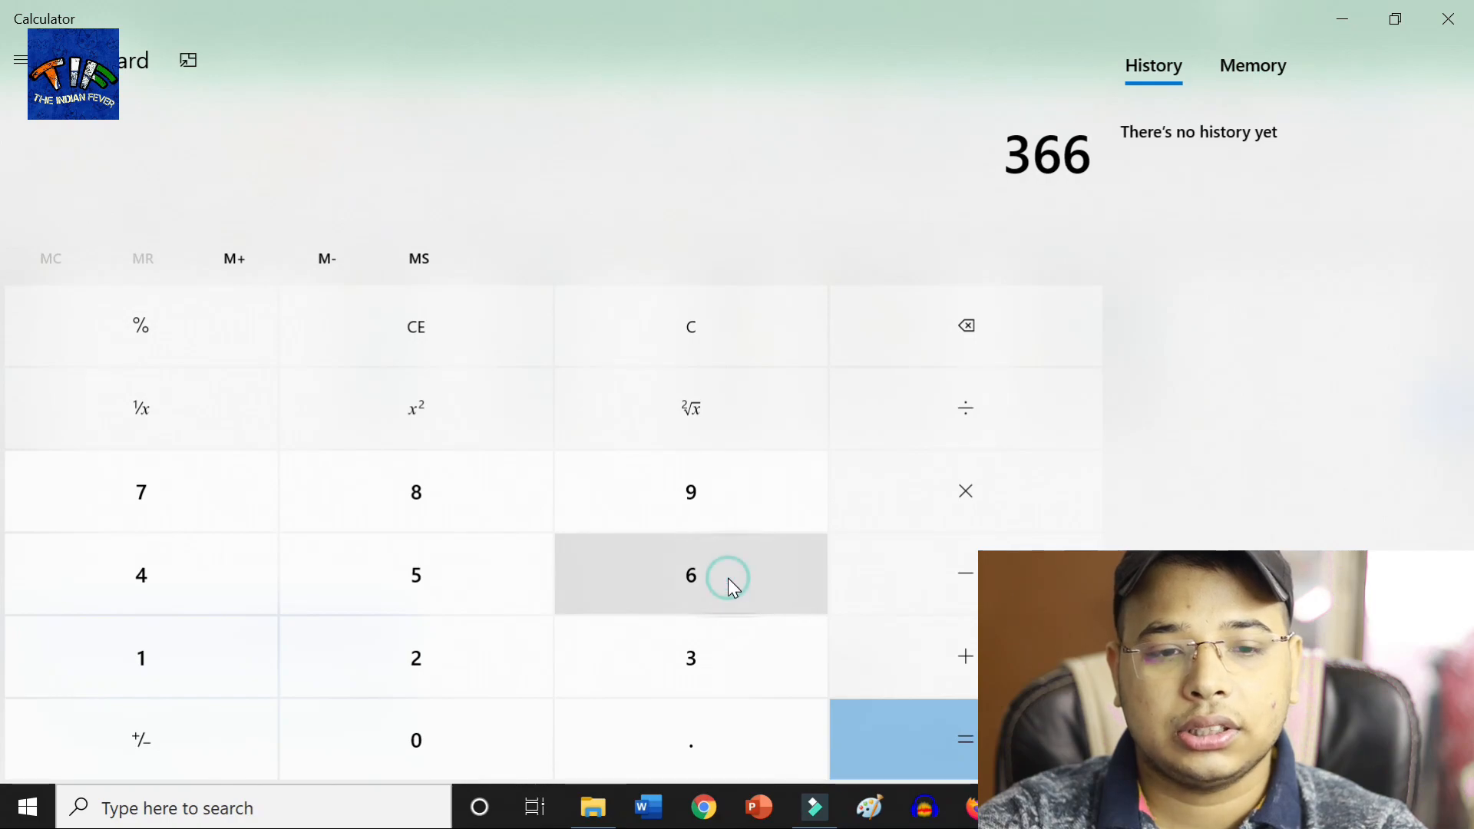
click(725, 583)
click(721, 583)
click(718, 503)
click(529, 676)
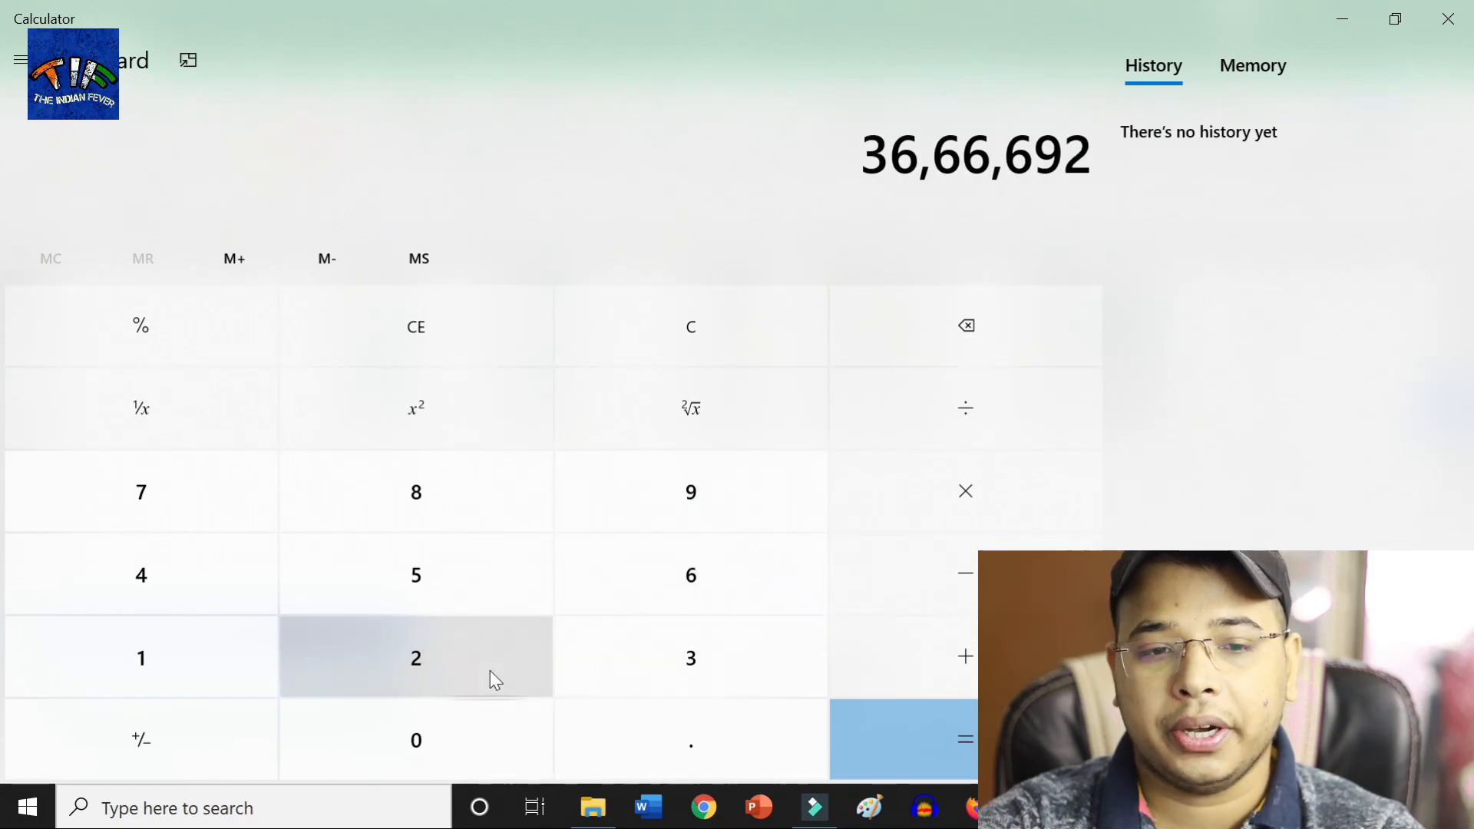
click(1330, 23)
Step: Set the Salary input in cell K2 to 16000
scroll(1373, 471, up, 4)
scroll(1373, 470, up, 2)
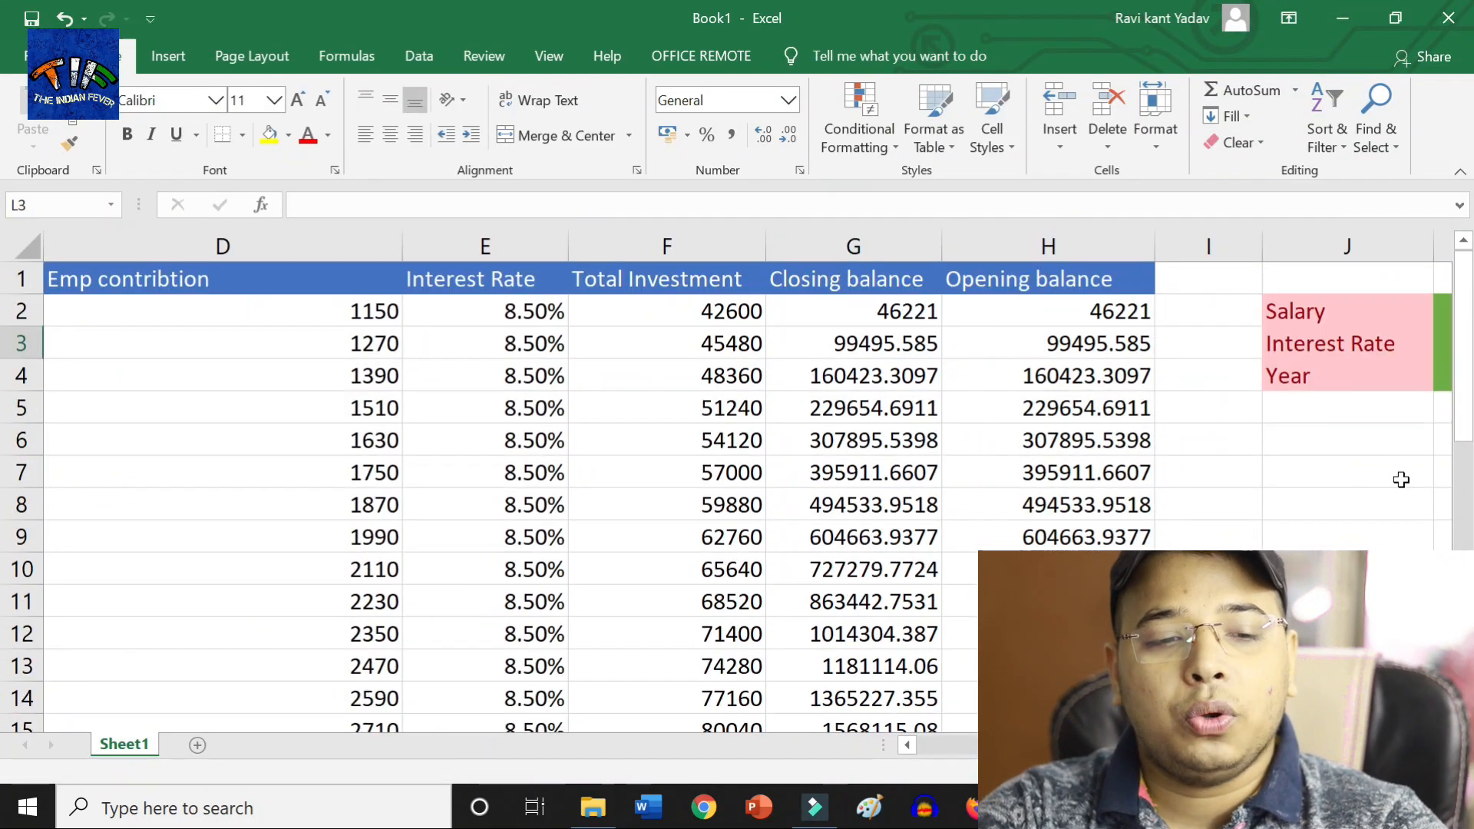
scroll(1318, 543, right, 1)
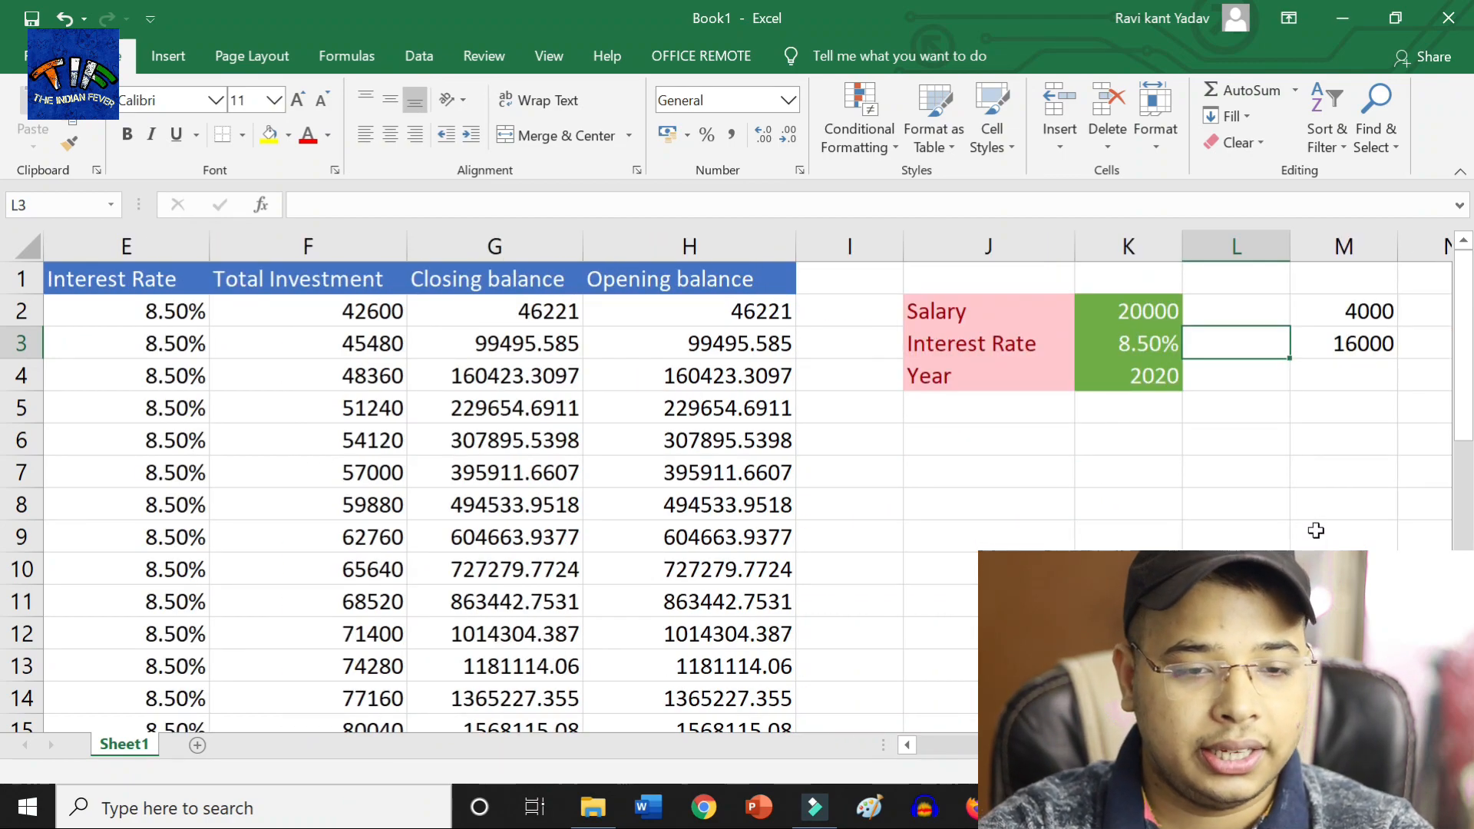
scroll(1316, 530, up, 3)
drag(1468, 411, 1471, 357)
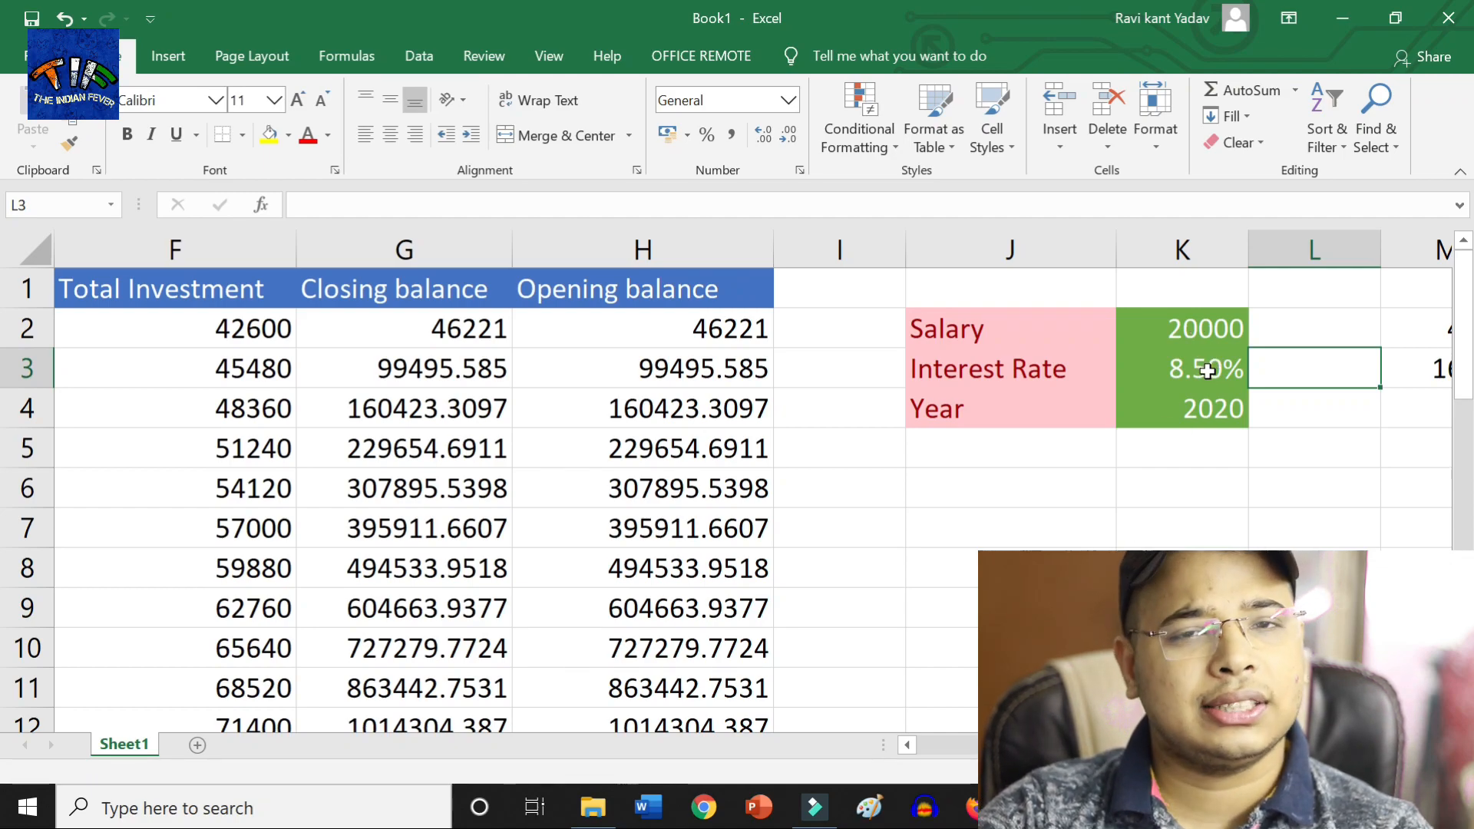
click(1199, 330)
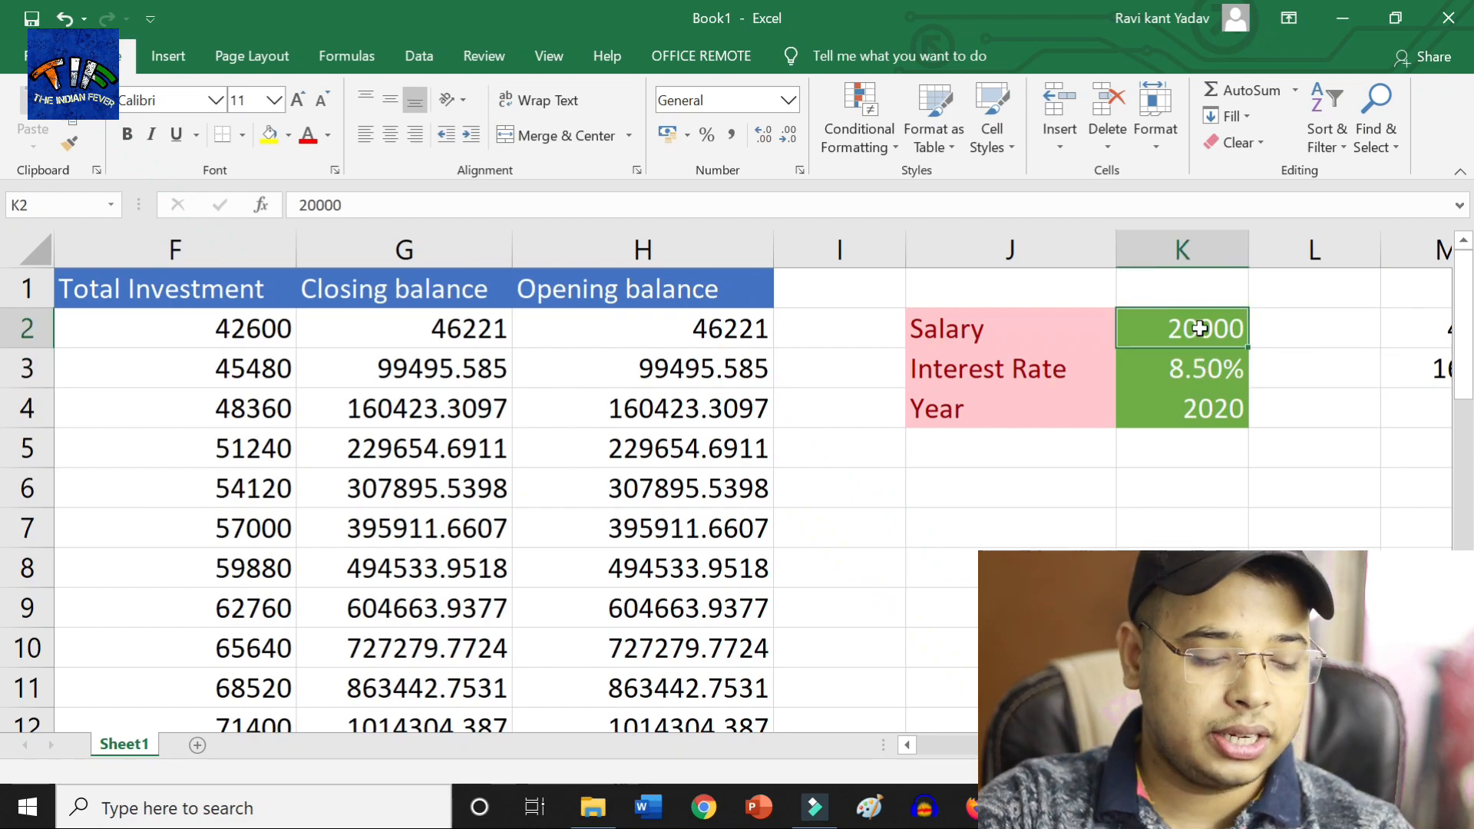
text(16000)
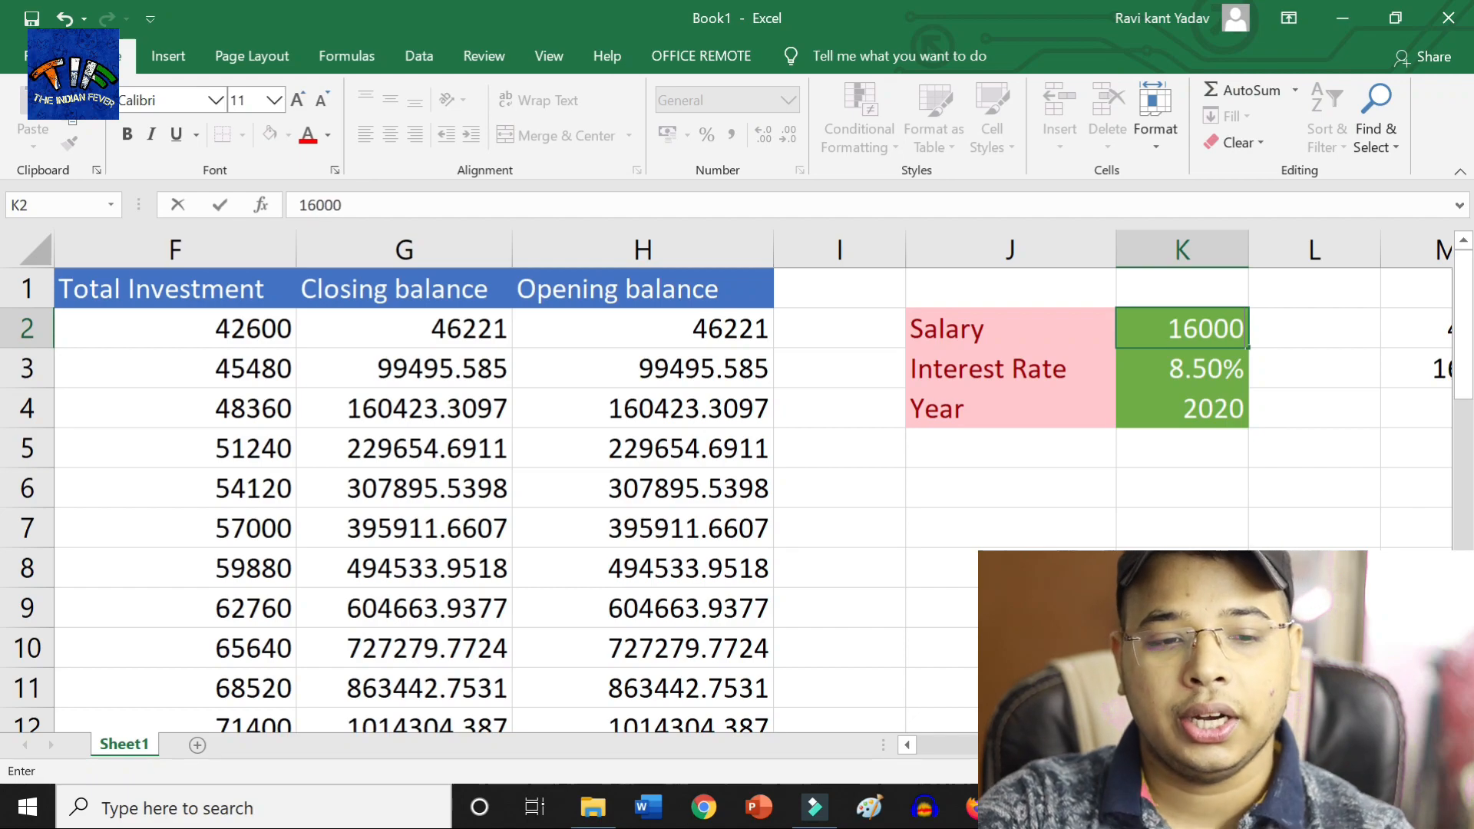
click(1142, 522)
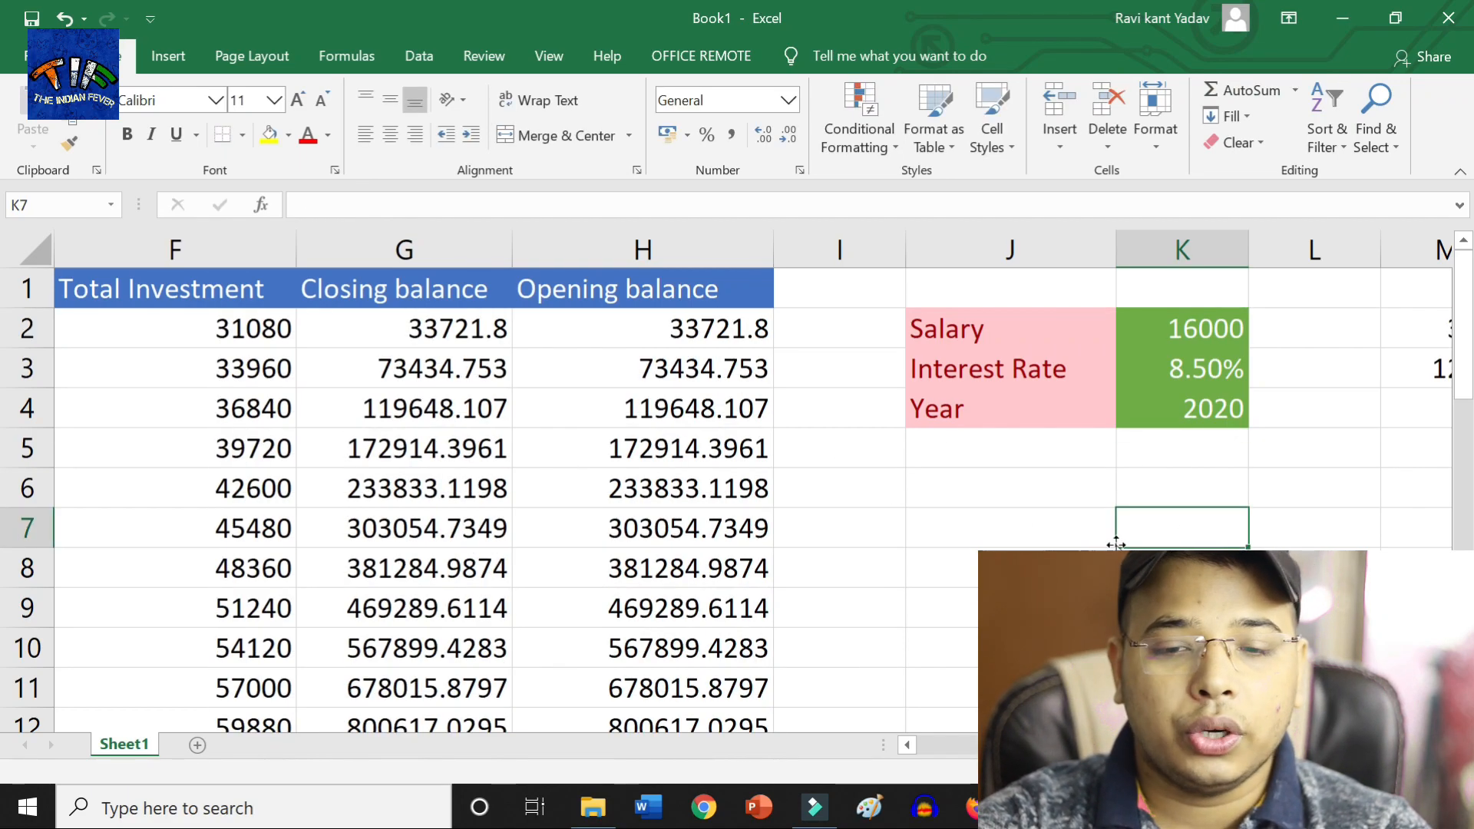
Step: Review the recalculated salary and contribution columns, including the yearly salary increment formula in cell B3
ctrl+scroll(270, 431, down, 3)
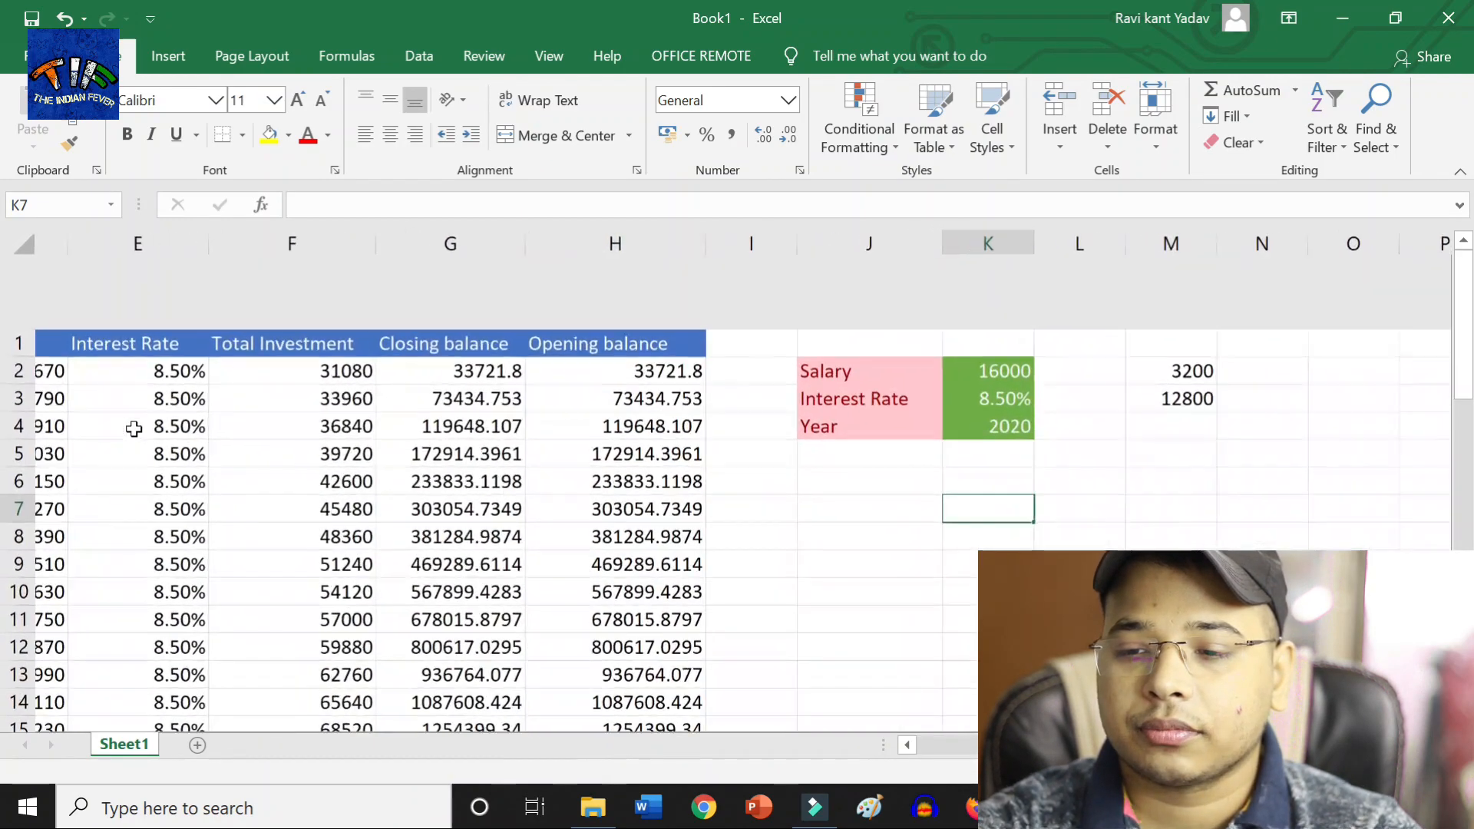
drag(819, 547, 1060, 548)
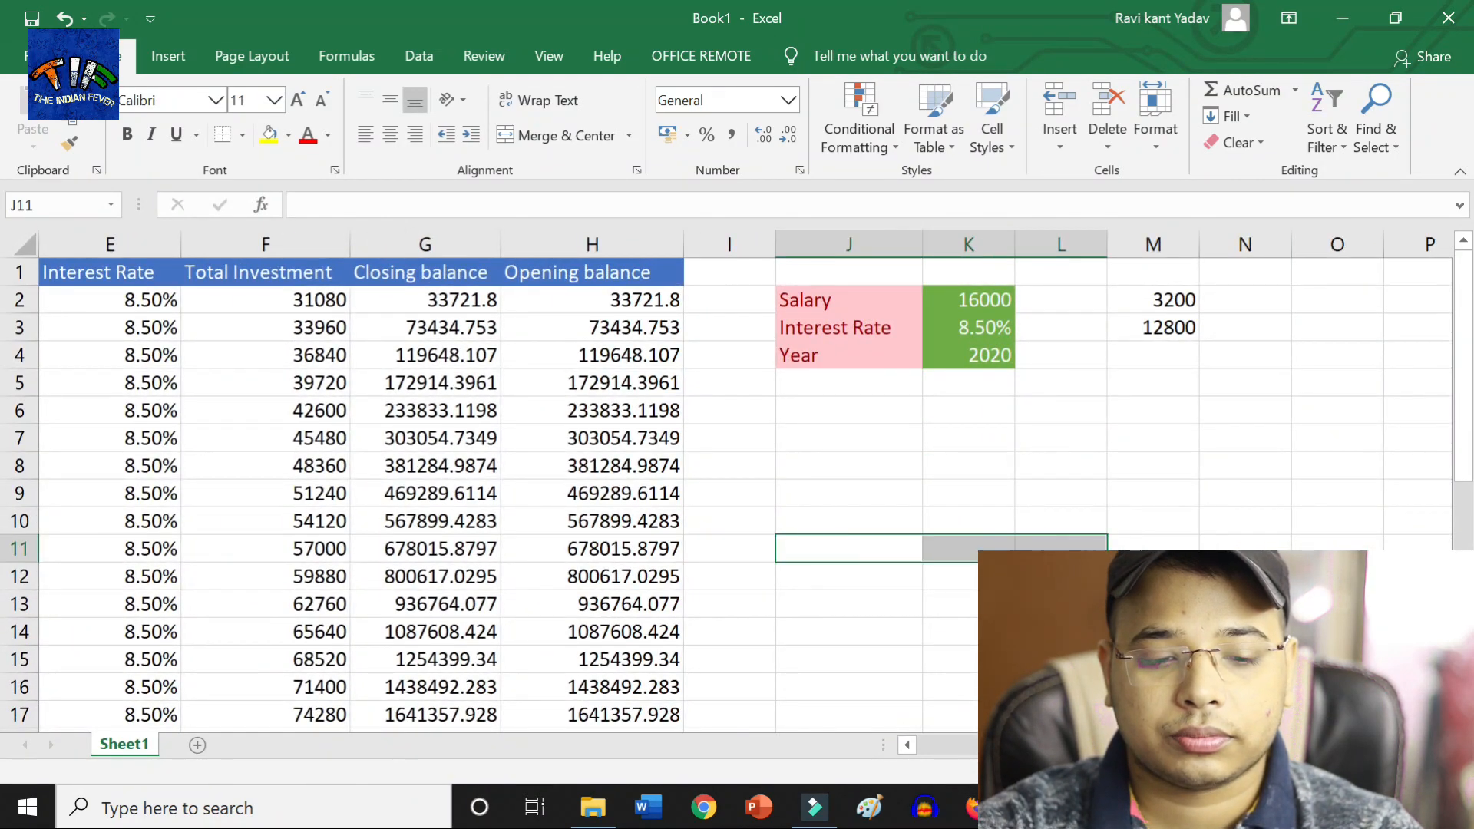
scroll(714, 612, left, 3)
ctrl+scroll(202, 369, up, 3)
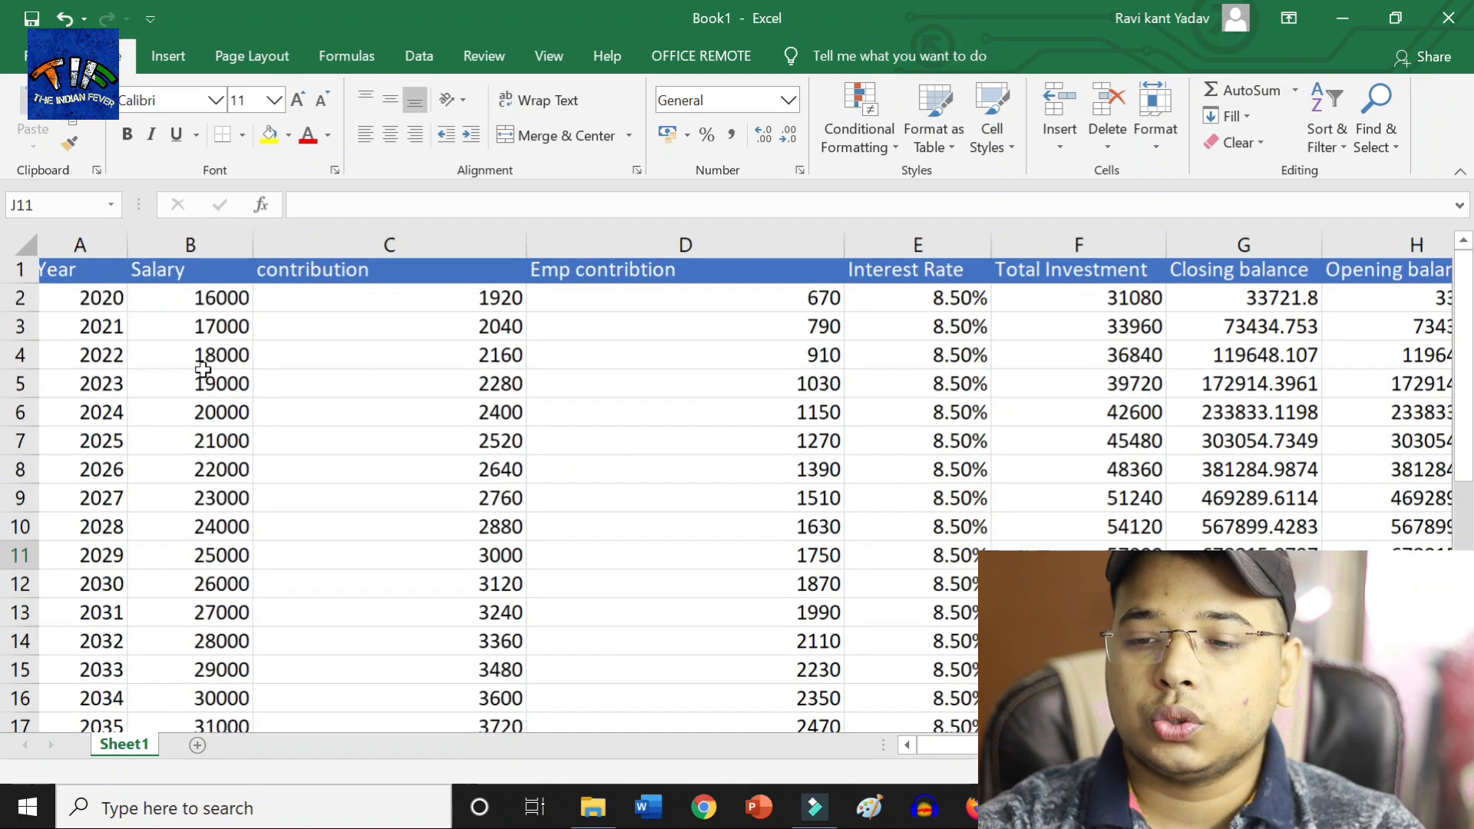
ctrl+scroll(202, 369, up, 2)
click(238, 307)
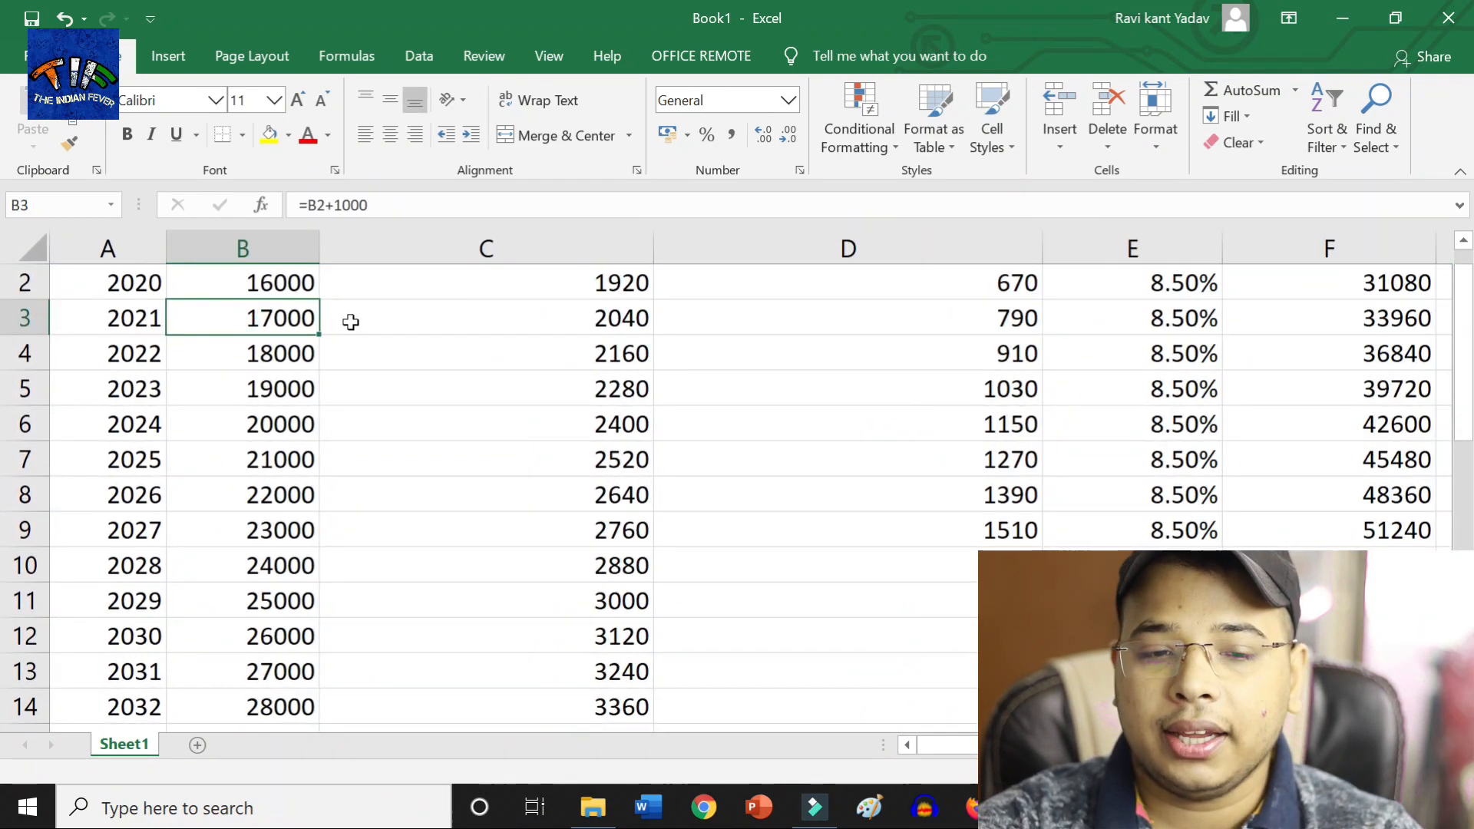
ctrl+scroll(602, 306, down, 4)
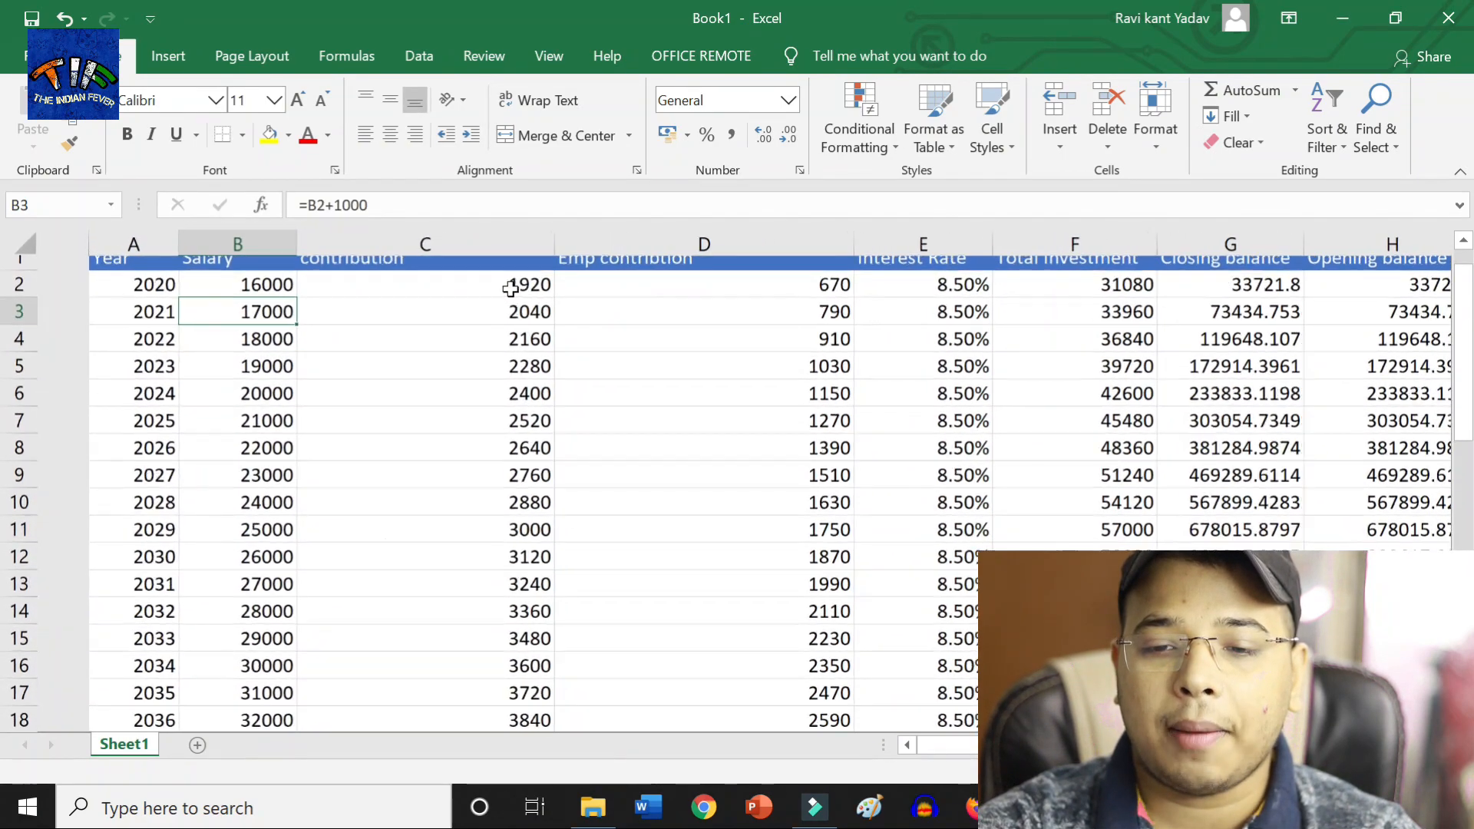
ctrl+scroll(510, 288, down, 4)
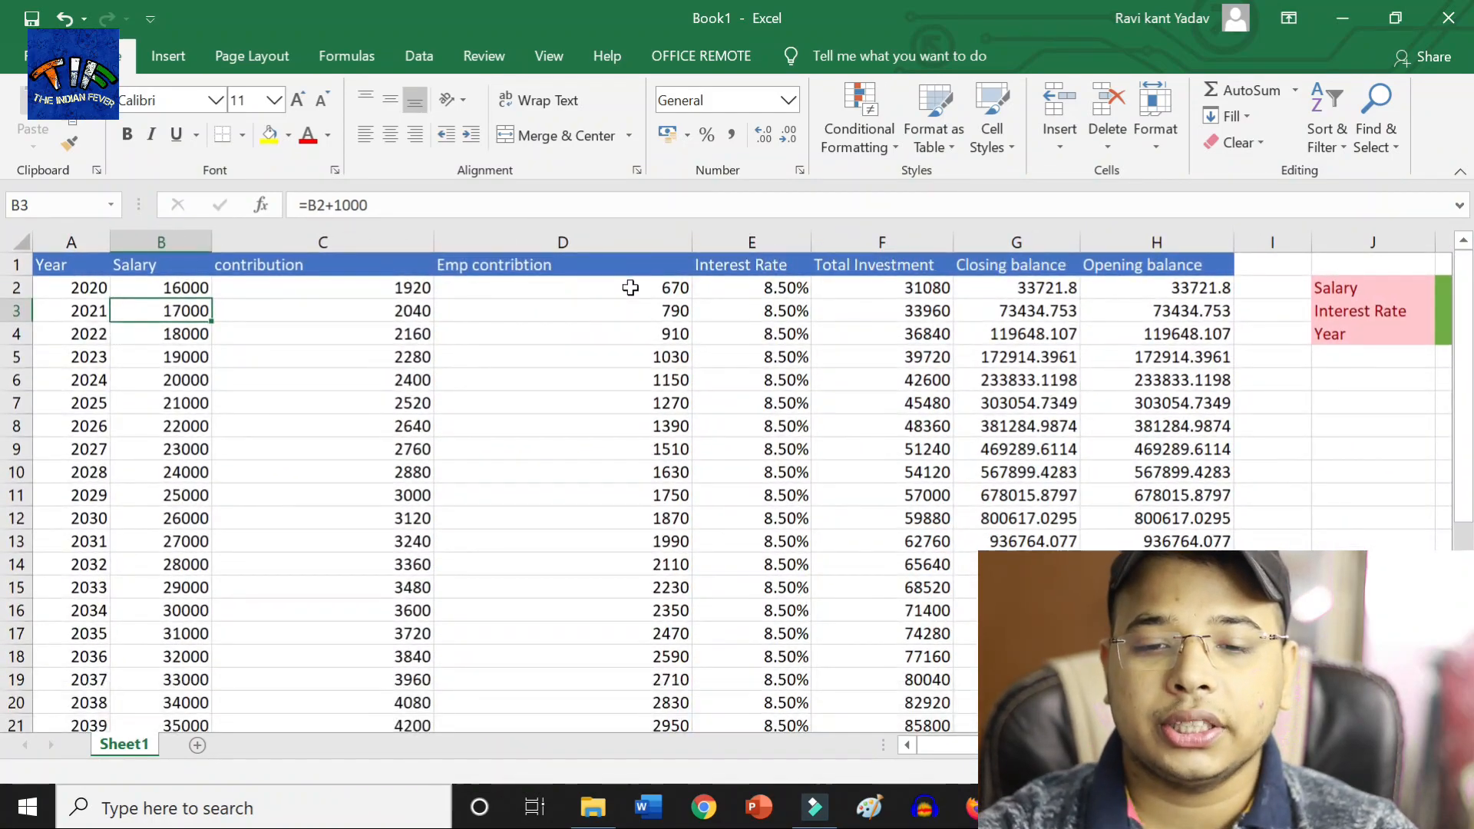
Step: Inspect the interest rate, total investment, closing balance and opening balance cells in the first years' rows
scroll(628, 287, right, 3)
ctrl+scroll(638, 297, up, 3)
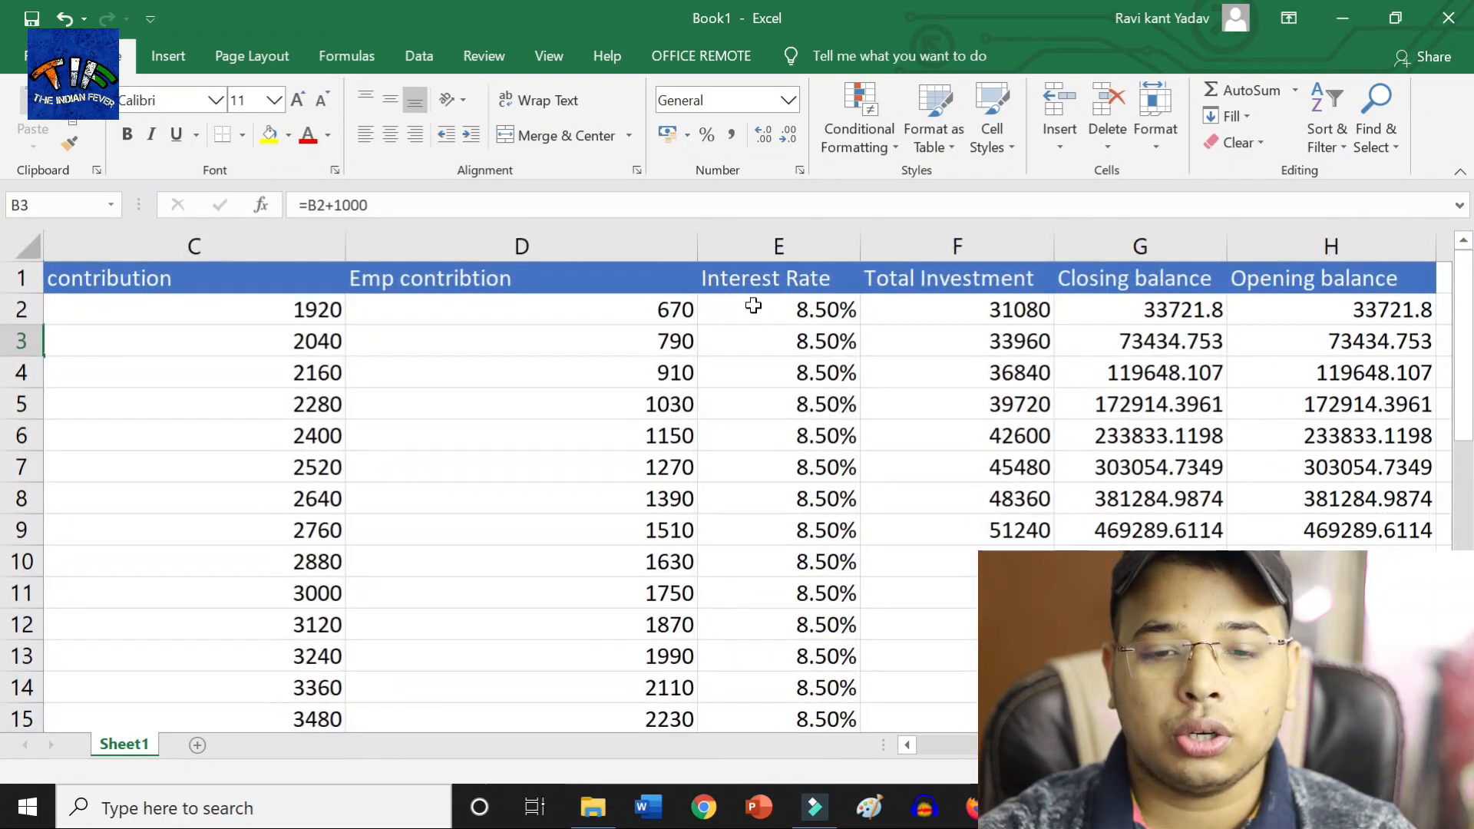
drag(848, 315, 864, 325)
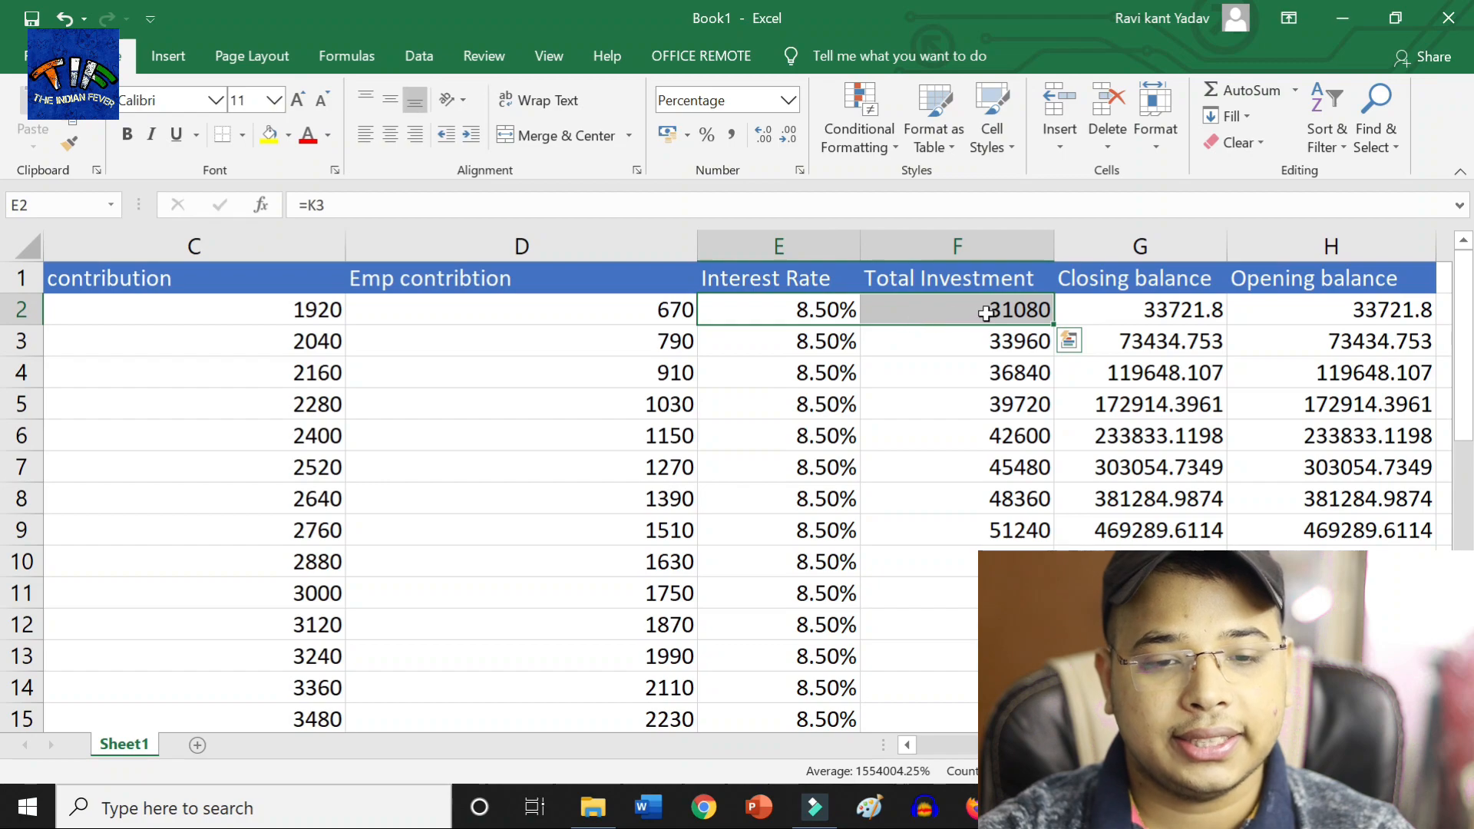
ctrl+scroll(985, 313, up, 3)
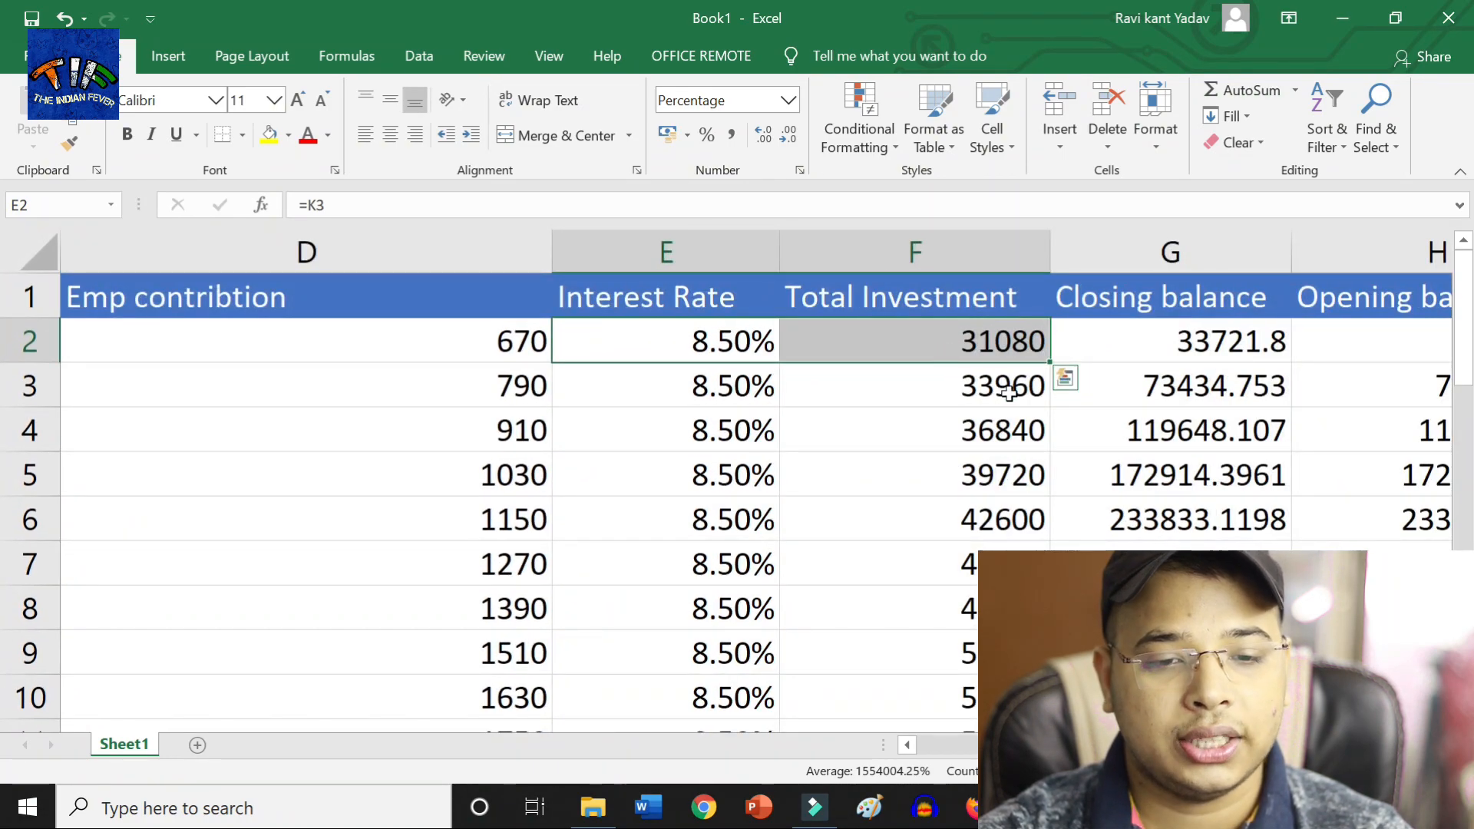
drag(1100, 369, 1240, 350)
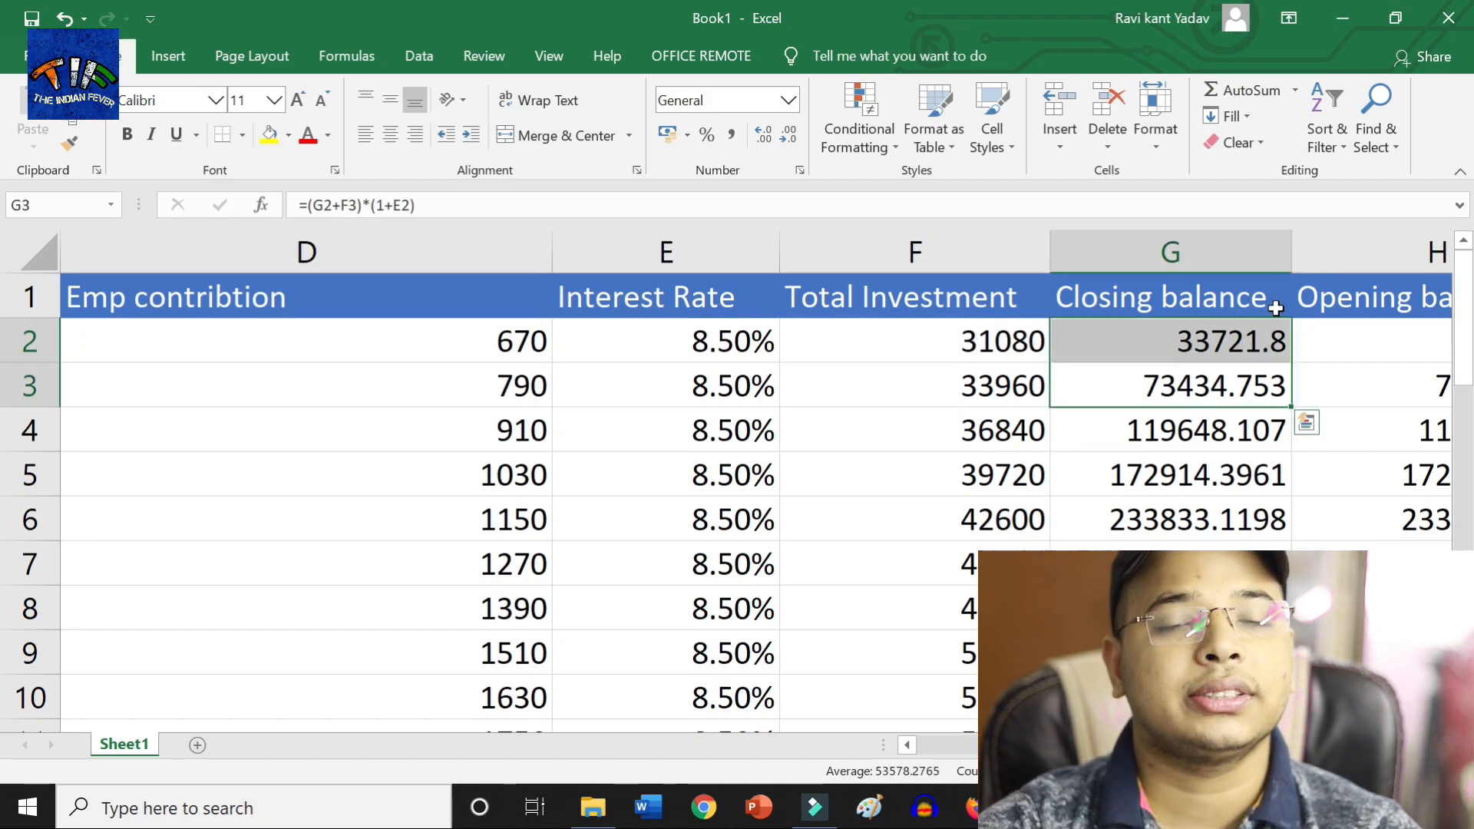
click(1392, 352)
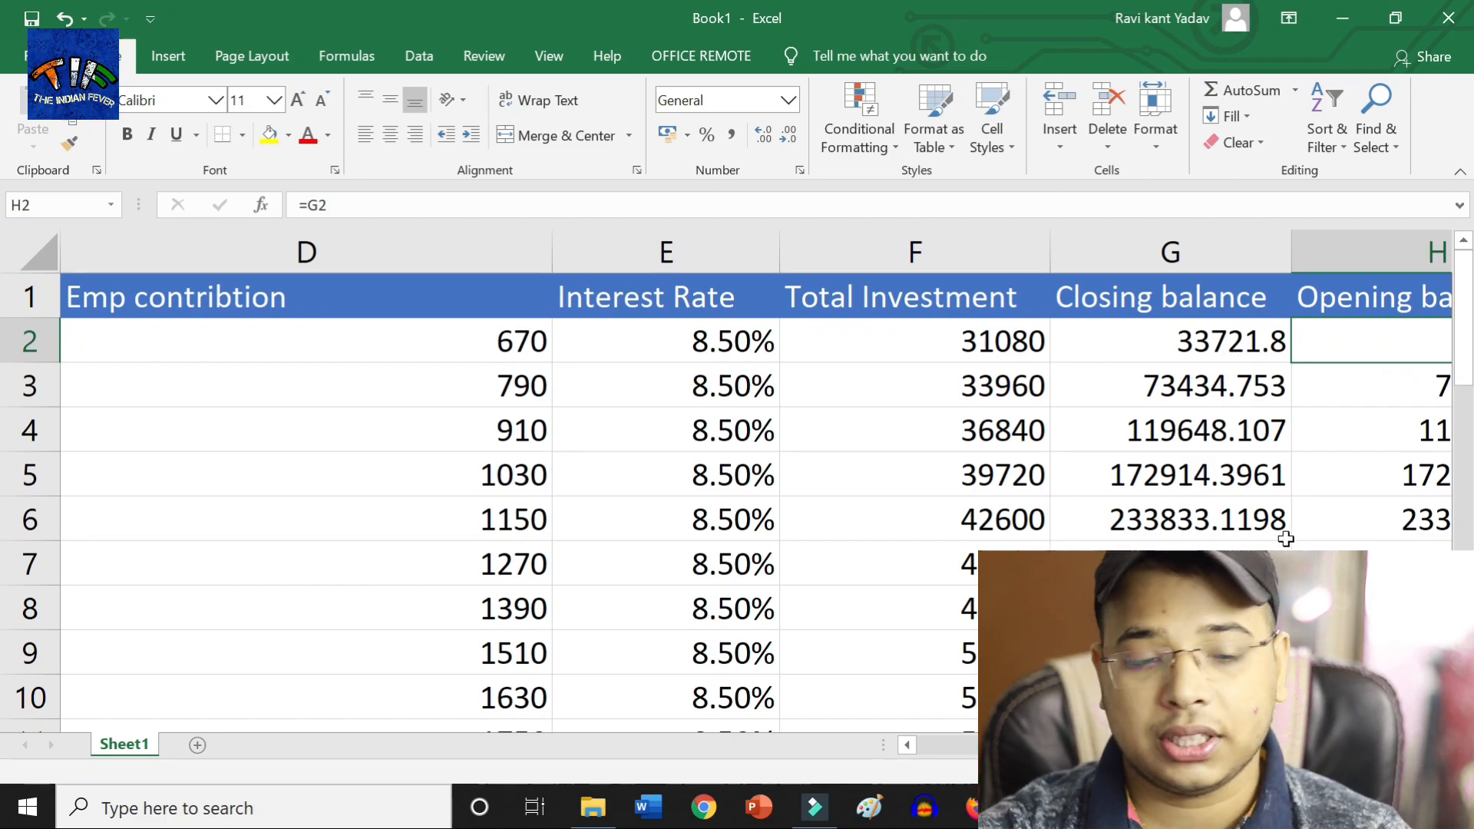
ctrl+scroll(1071, 505, down, 6)
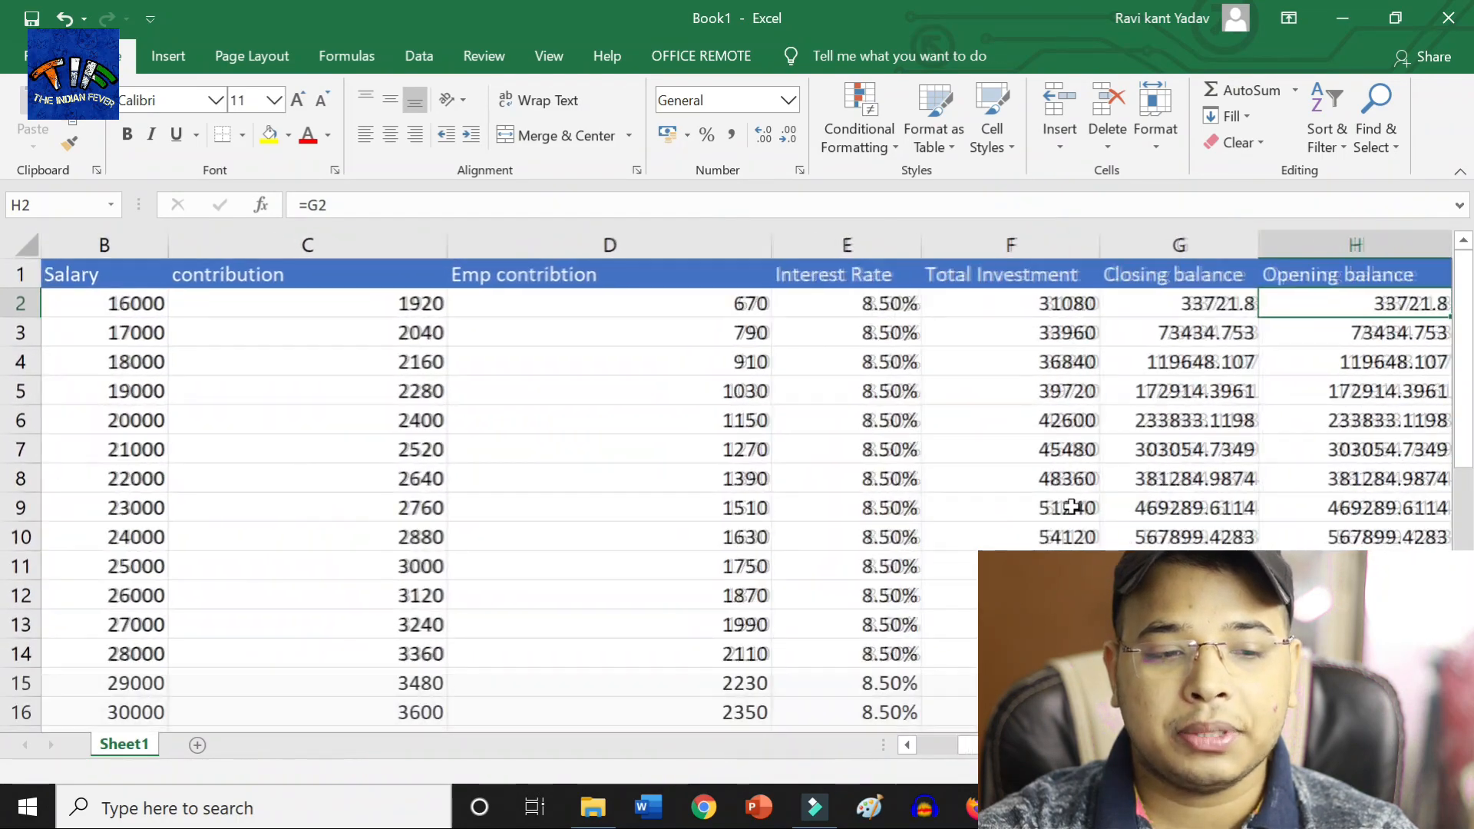
Step: Check the recalculated 2040 balances and compare them with the Difference figures in columns K and L
scroll(1071, 507, down, 2)
scroll(1071, 507, down, 2)
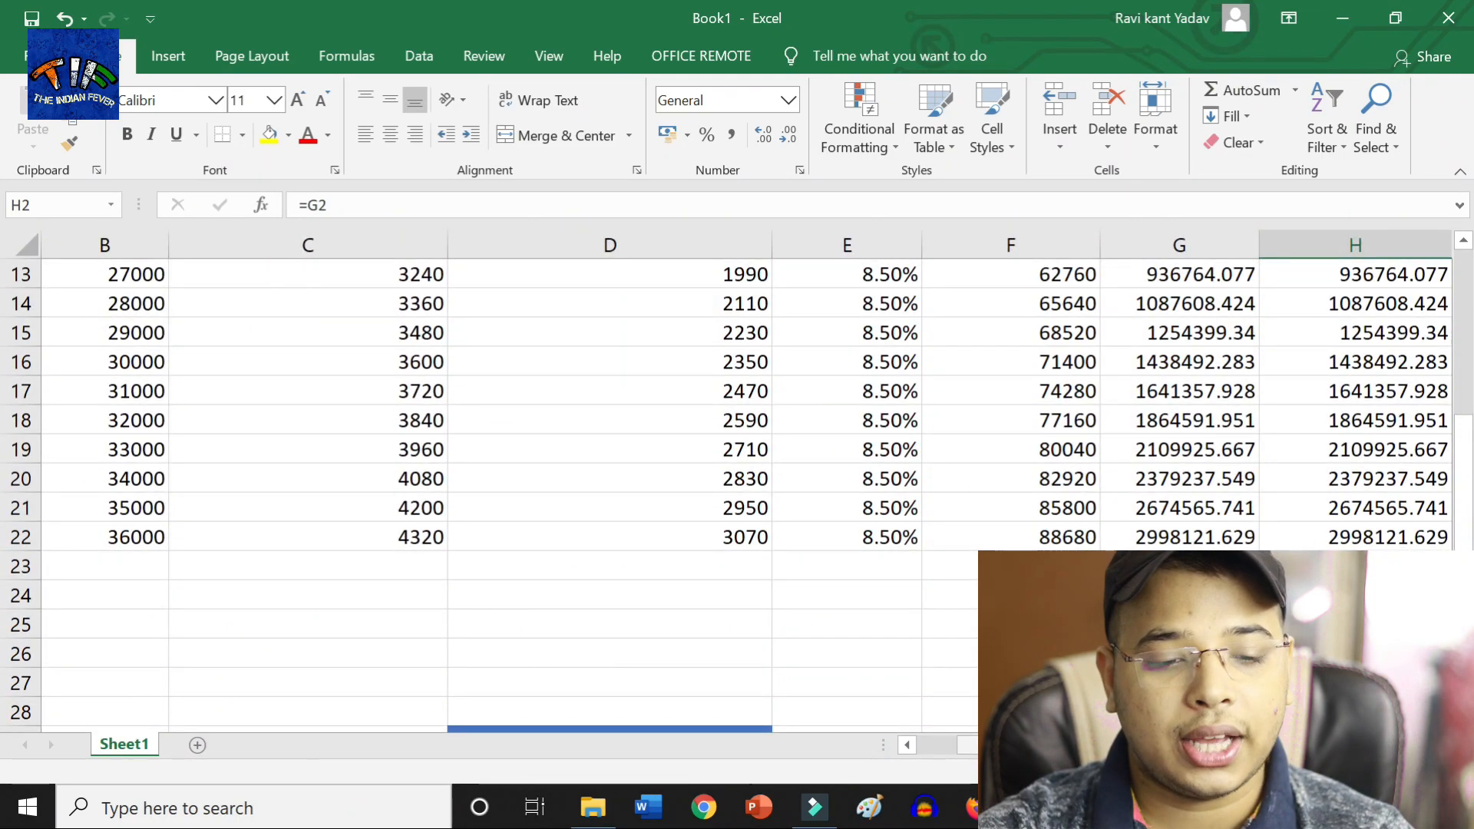
scroll(744, 476, right, 3)
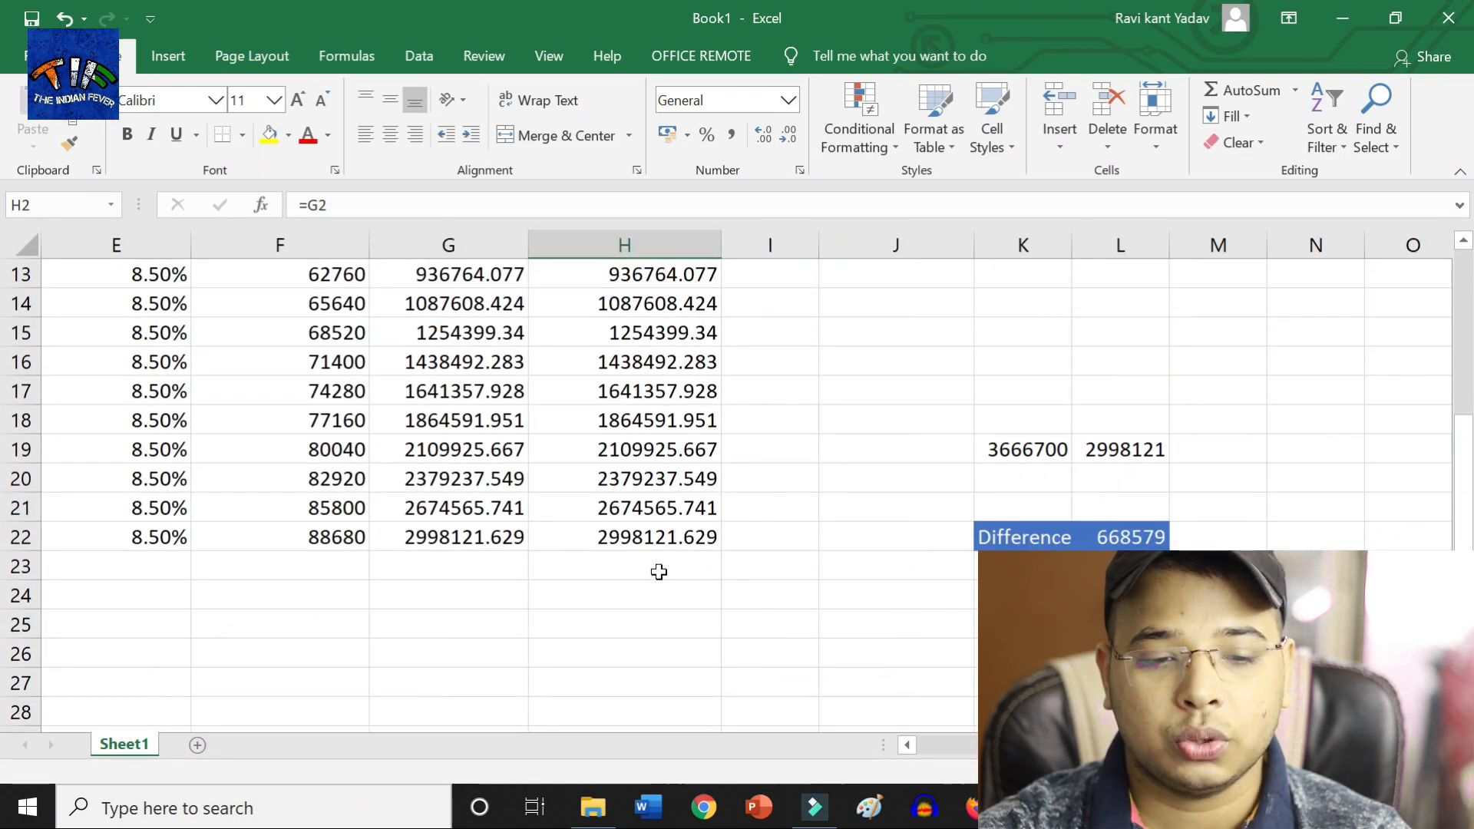
scroll(745, 476, left, 1)
scroll(744, 476, right, 1)
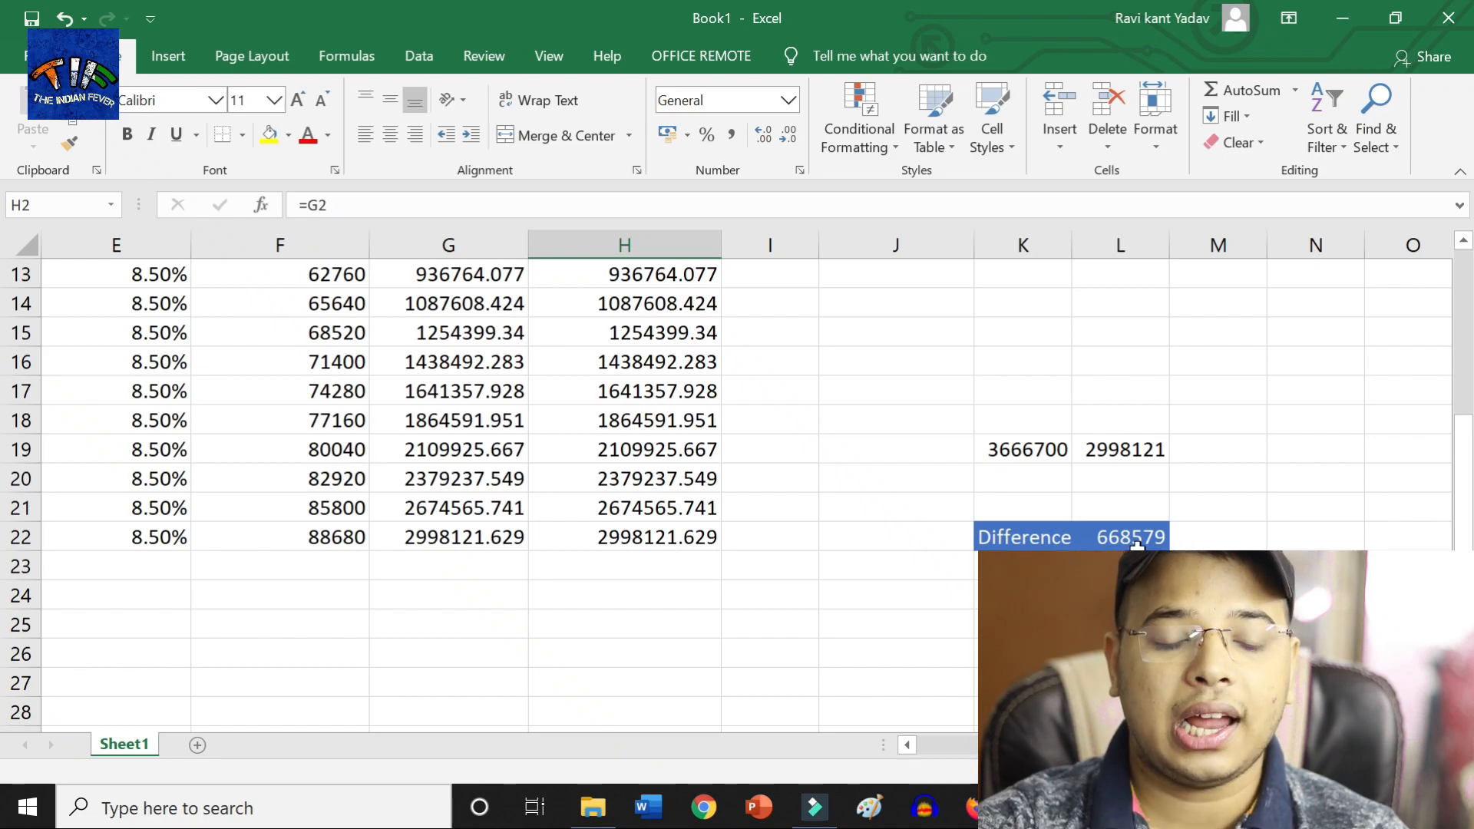
scroll(1127, 544, up, 8)
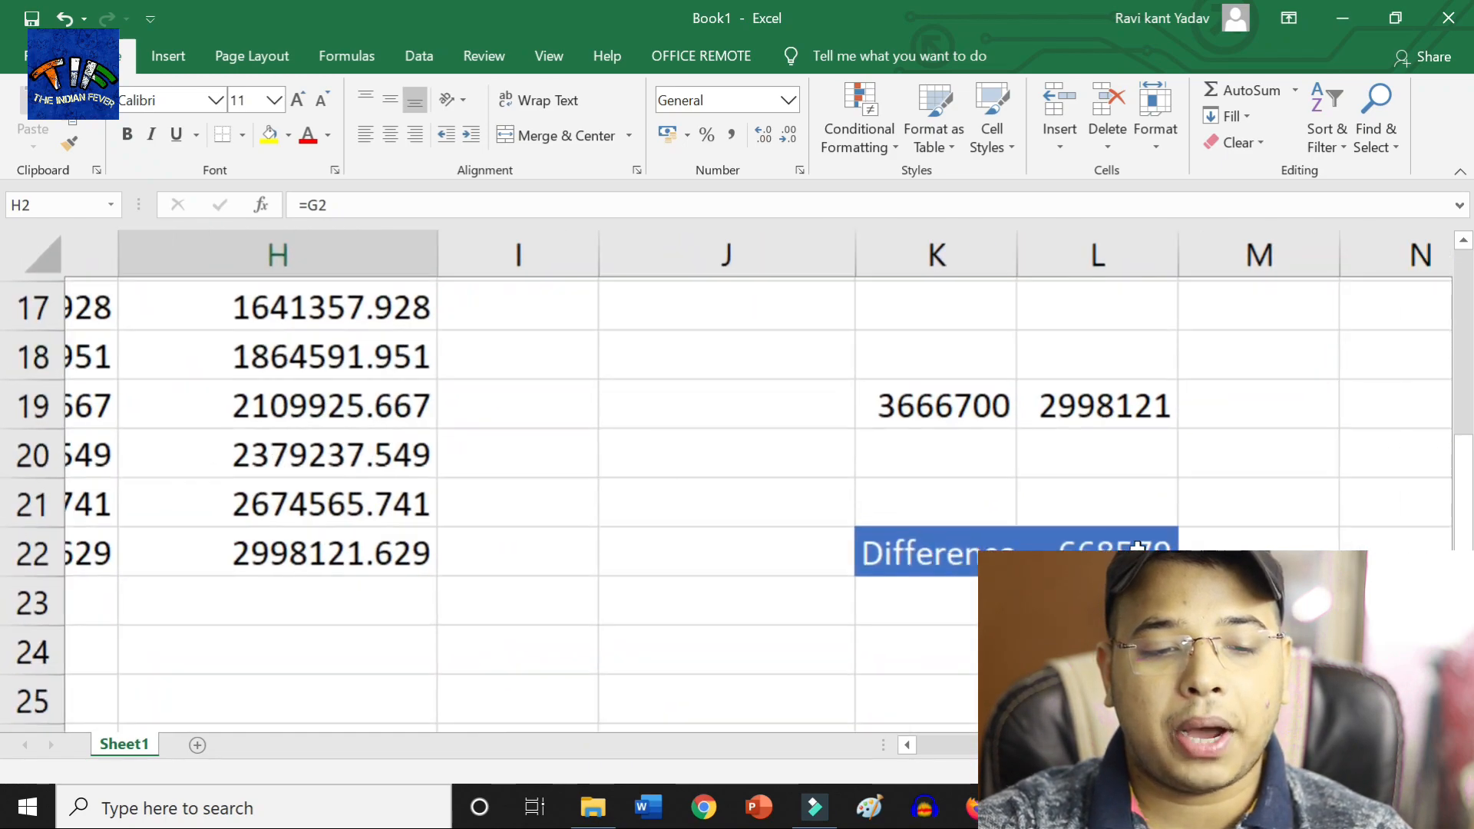
scroll(1149, 548, up, 1)
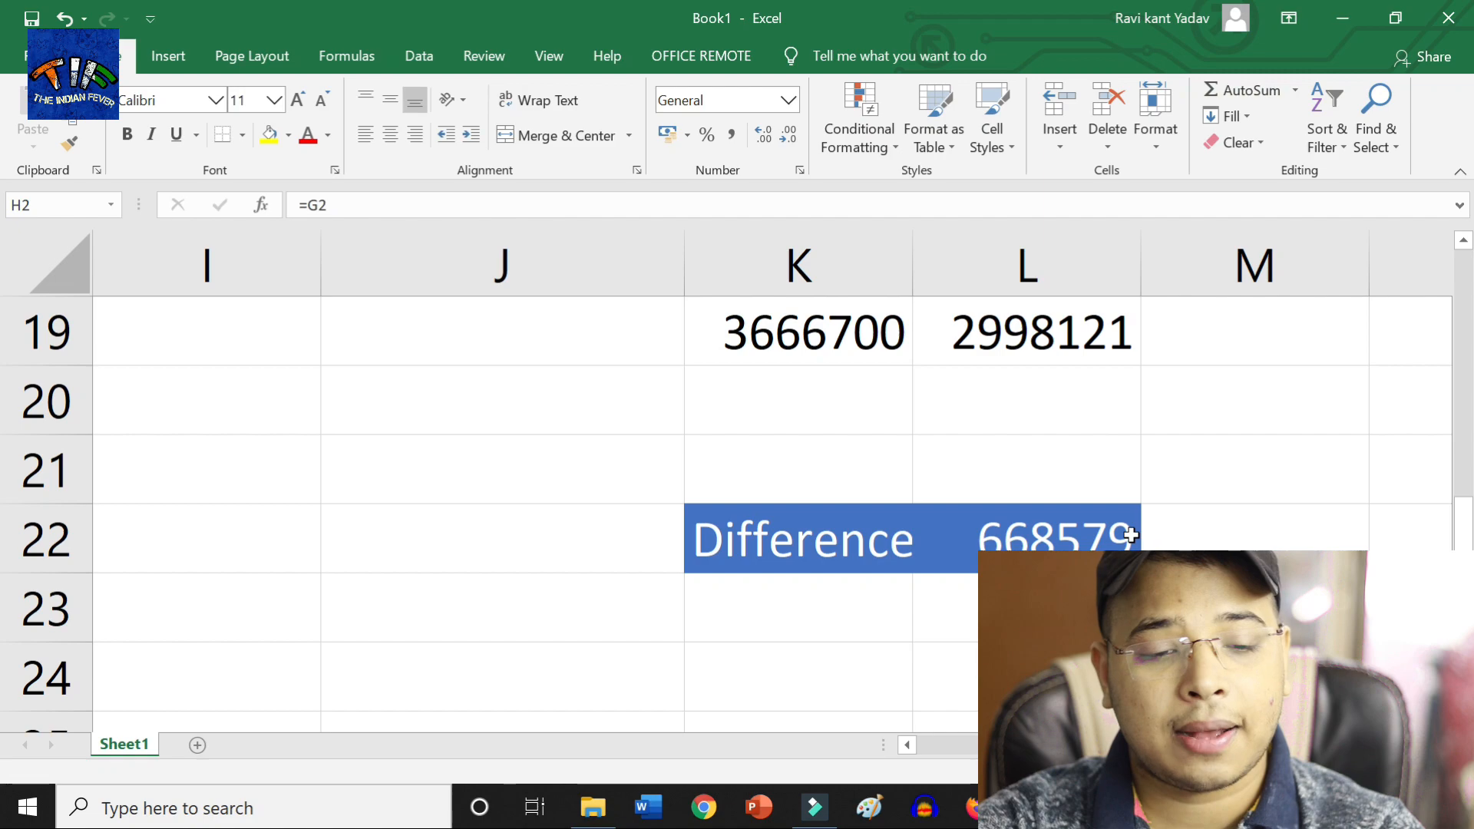
scroll(1195, 523, down, 6)
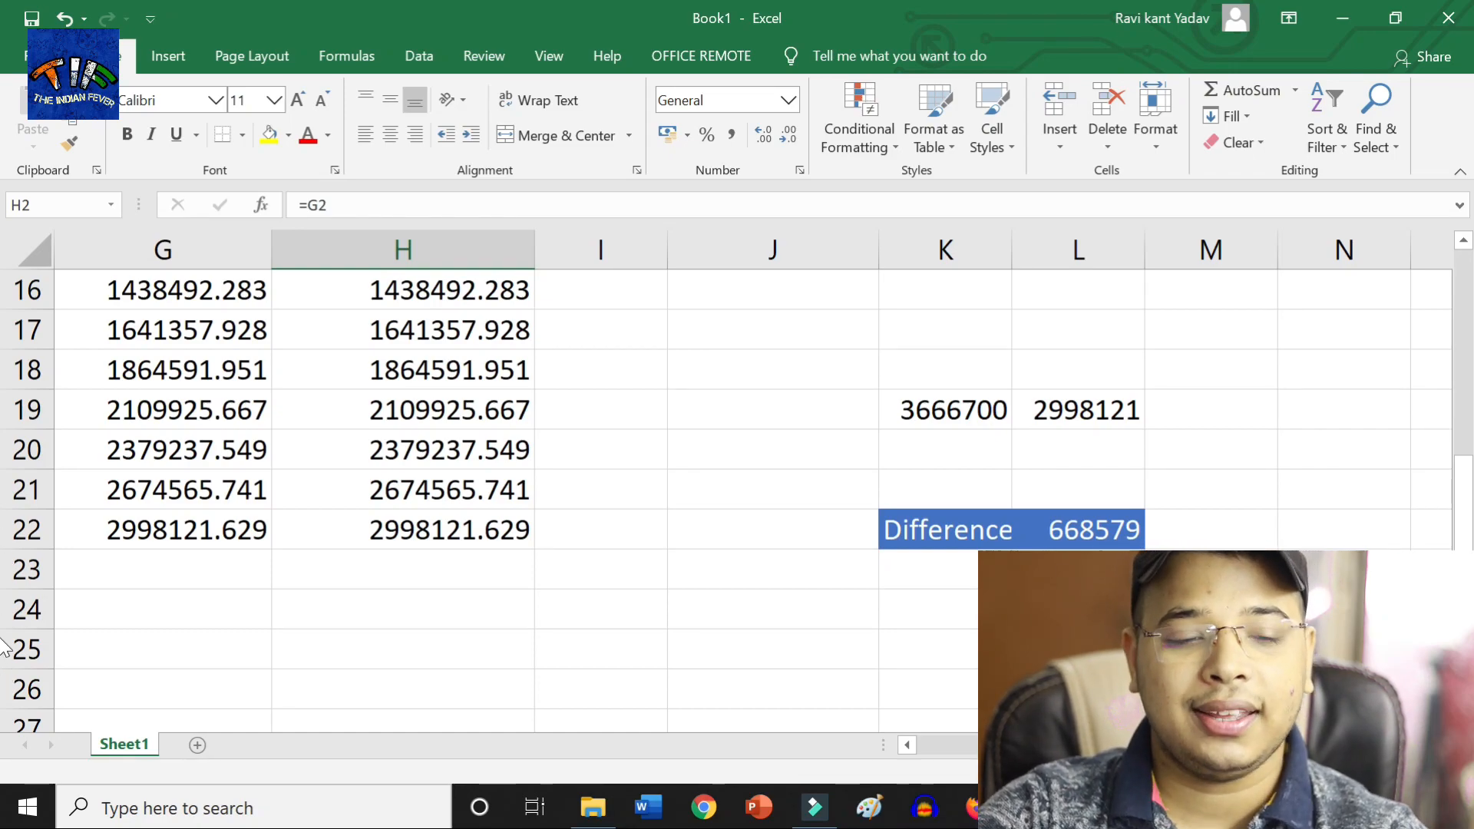
Step: Set the Interest Rate input in cell K3 to 8.00% and check the recalculated closing balances
scroll(1382, 492, up, 5)
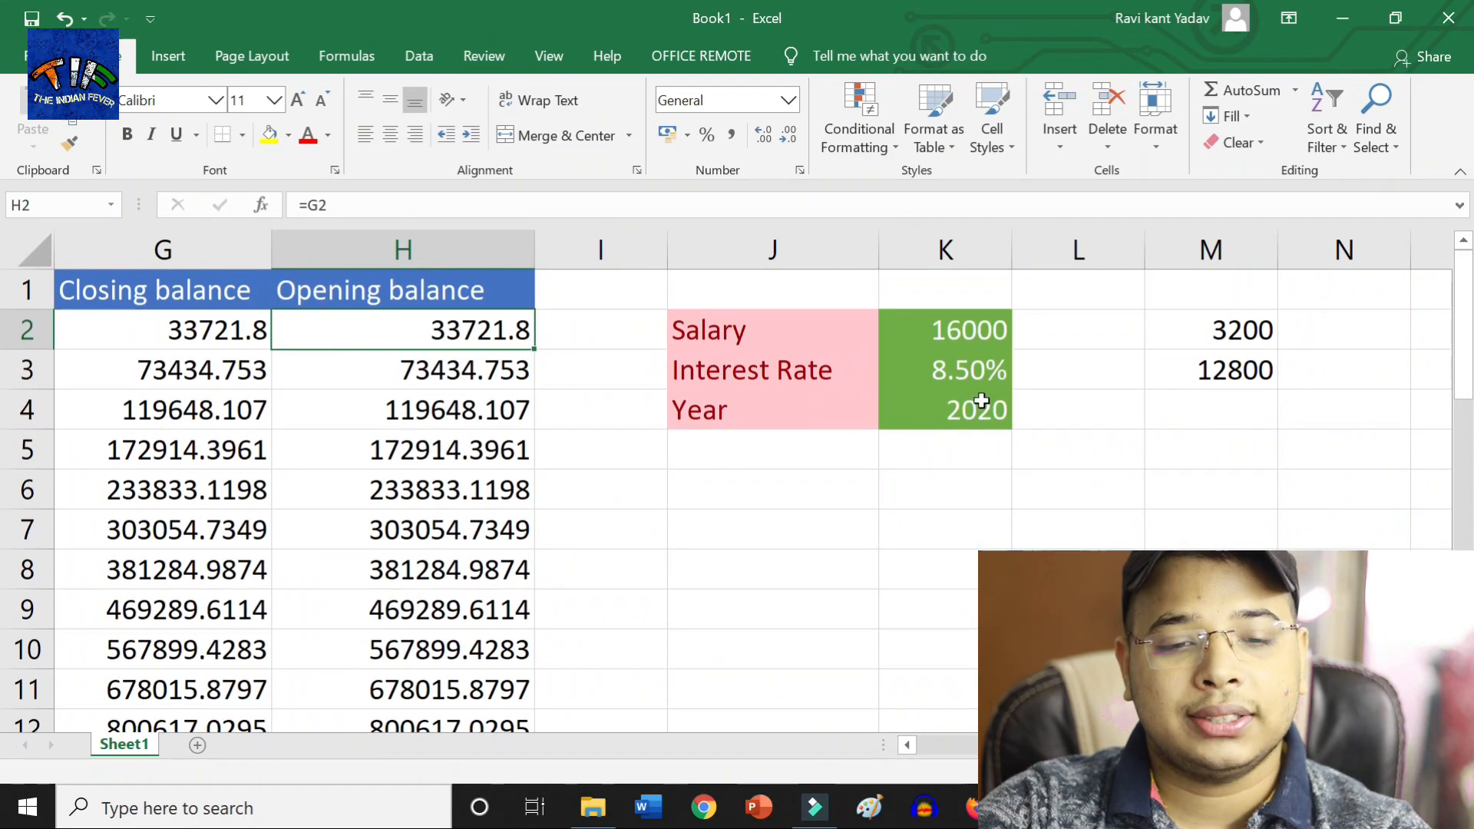
click(964, 377)
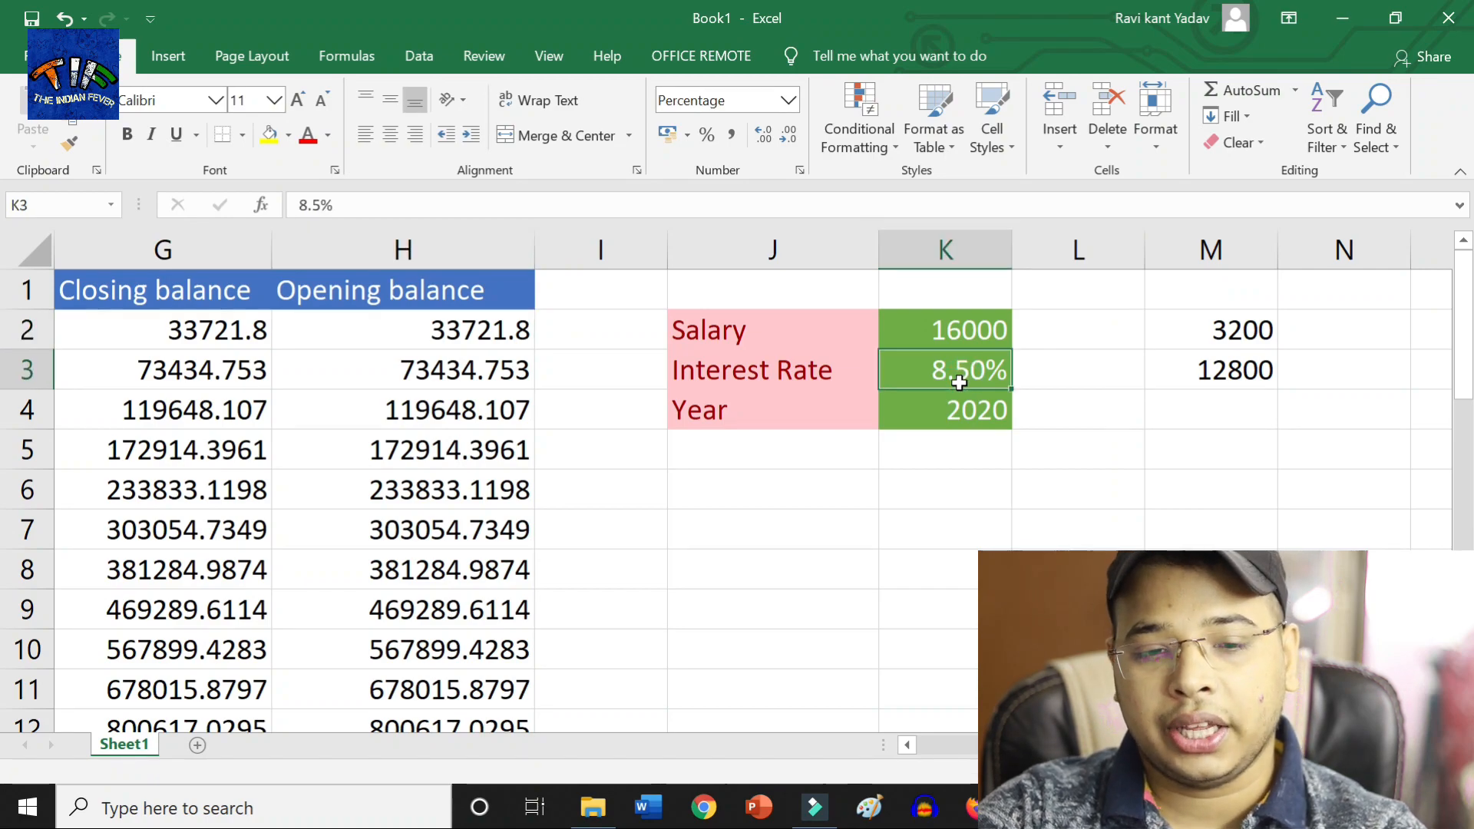
text(80)
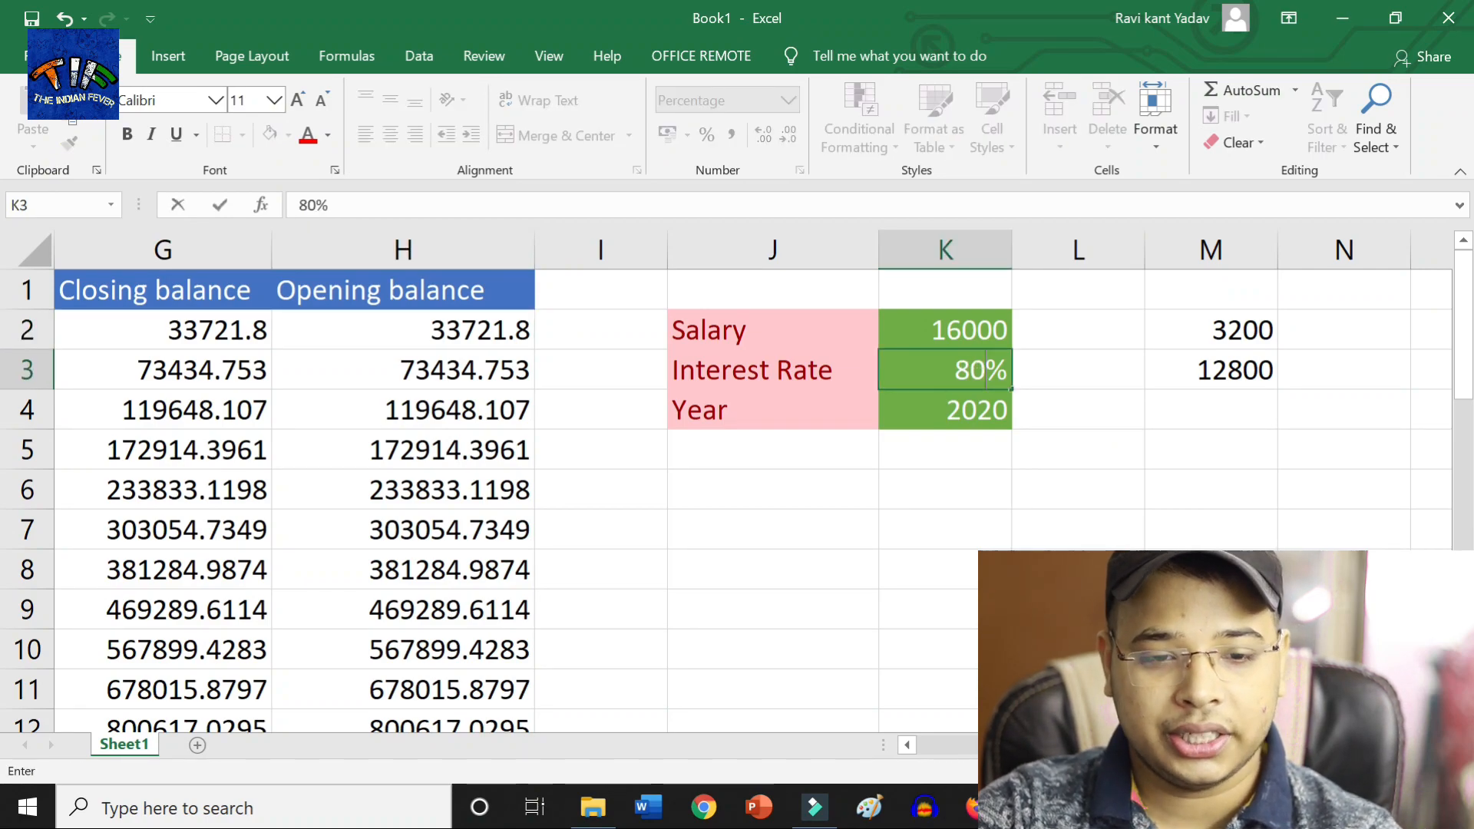
key(BackSpace)
text(.0)
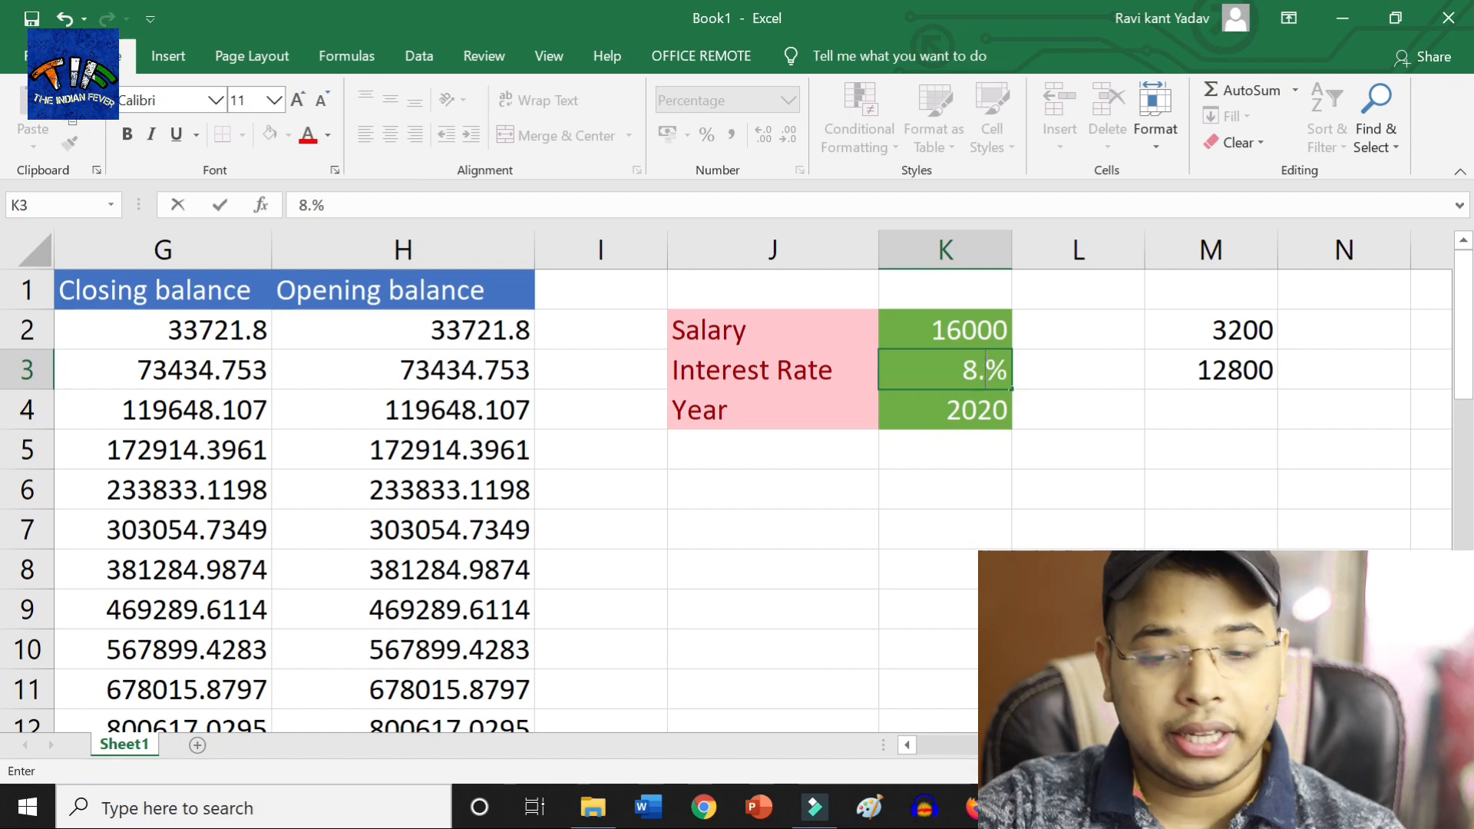
key(ctrl+Return)
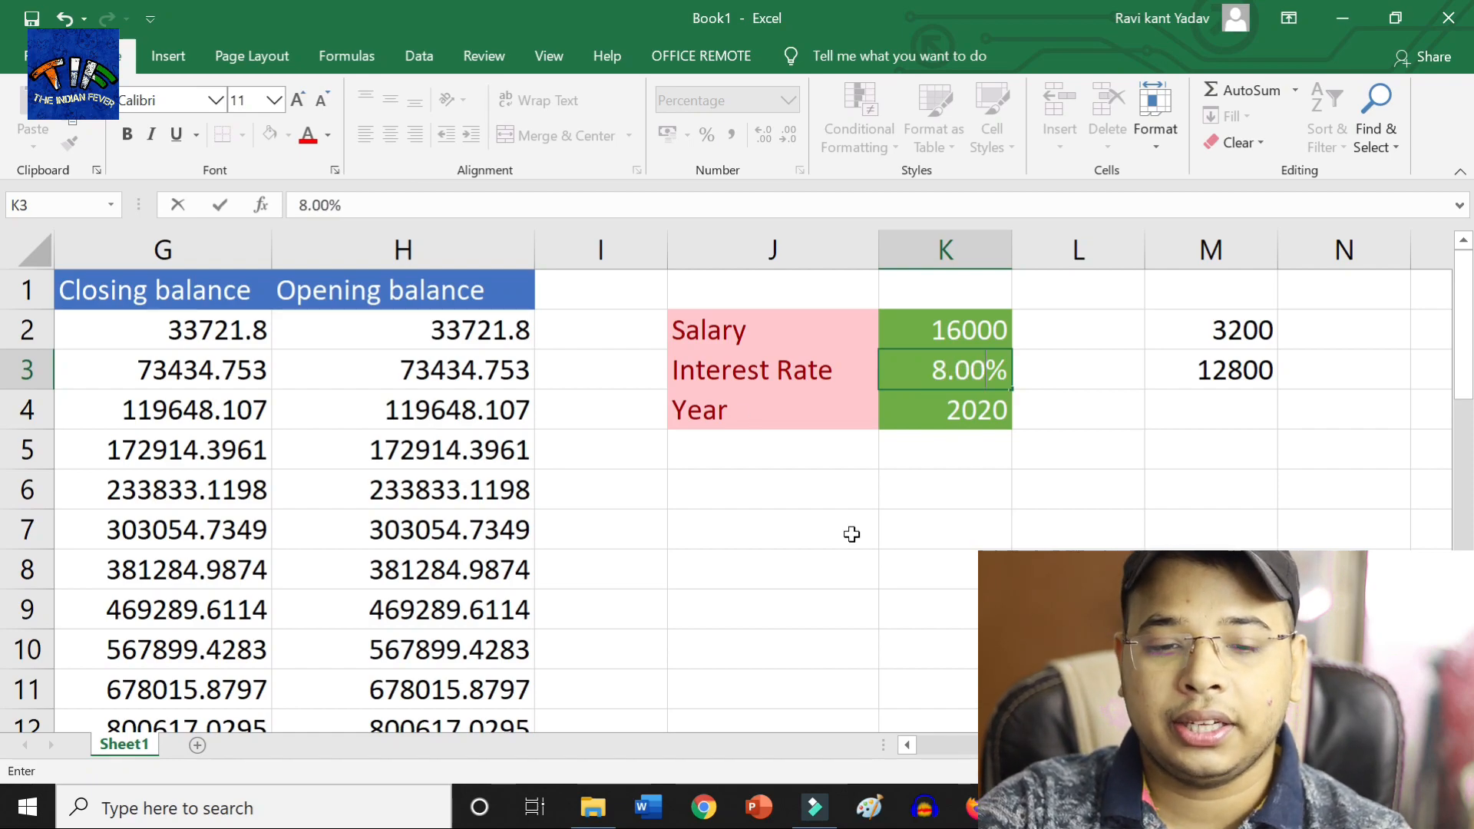
click(952, 527)
scroll(370, 668, down, 2)
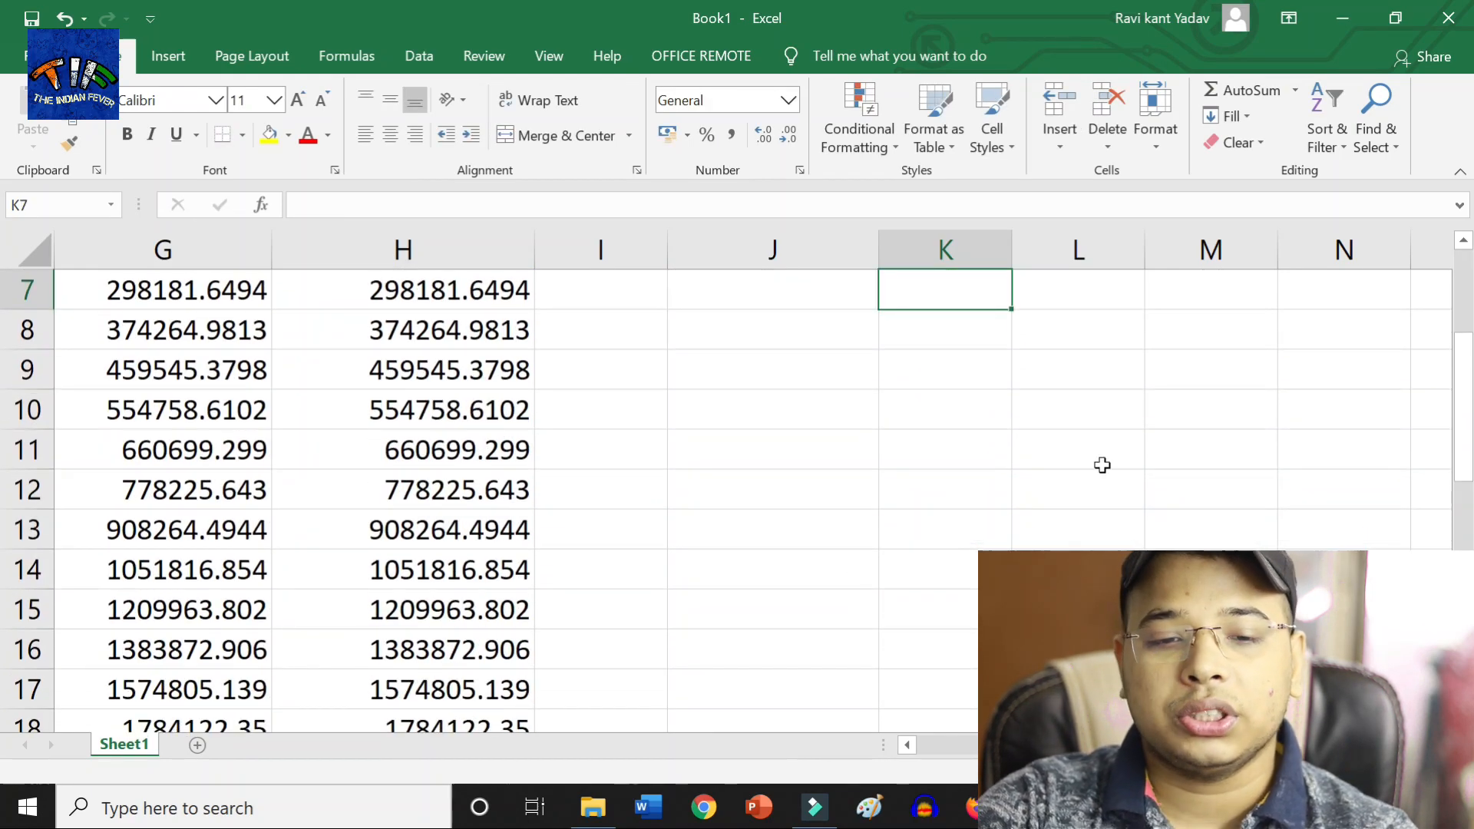
scroll(1101, 466, up, 2)
click(978, 460)
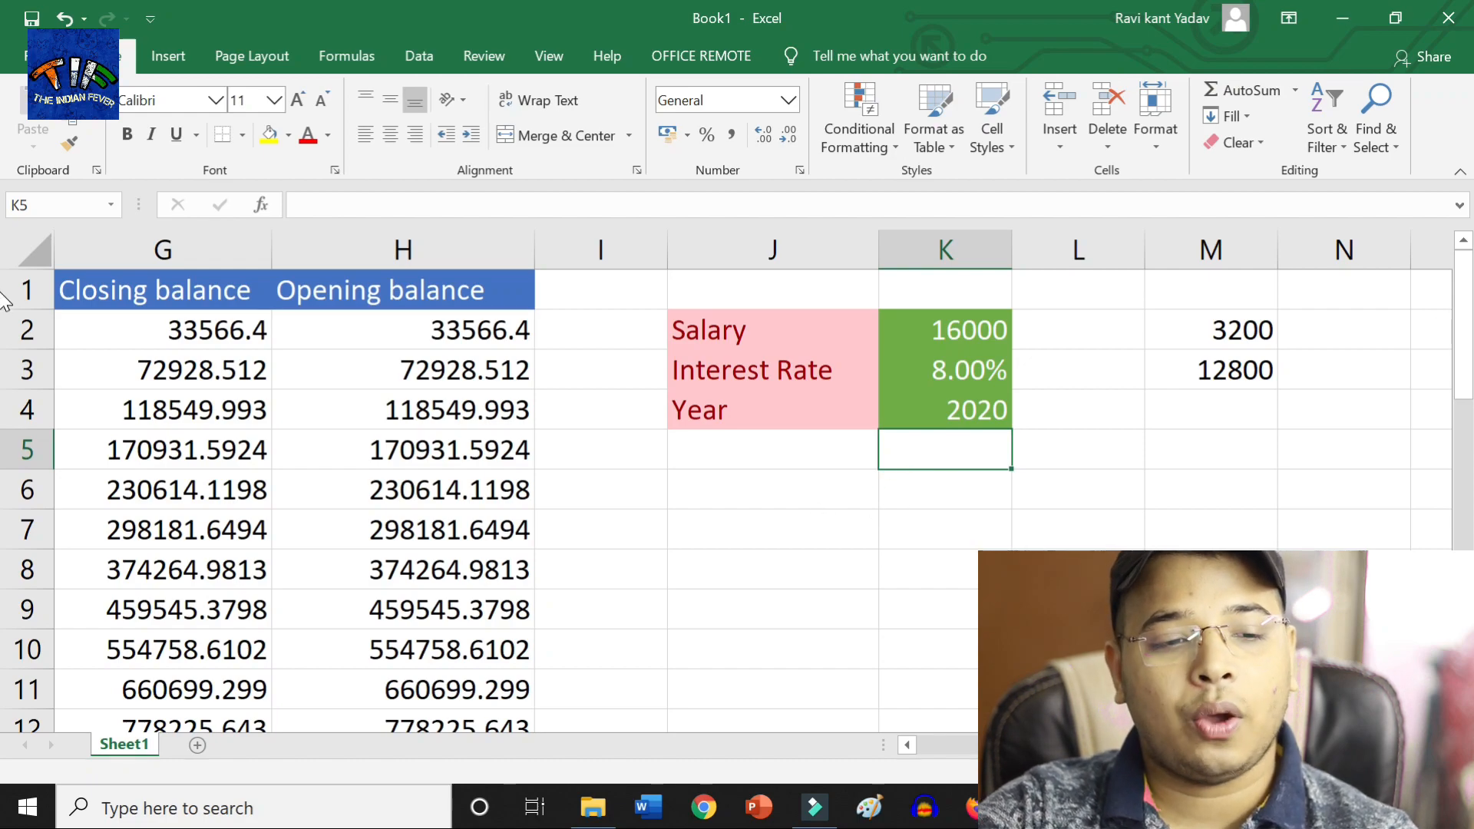
Step: Examine the Gratuity Calculation block below the projection, including its formula, result row and the Basic Salary and Tenure inputs
drag(1467, 303, 1452, 527)
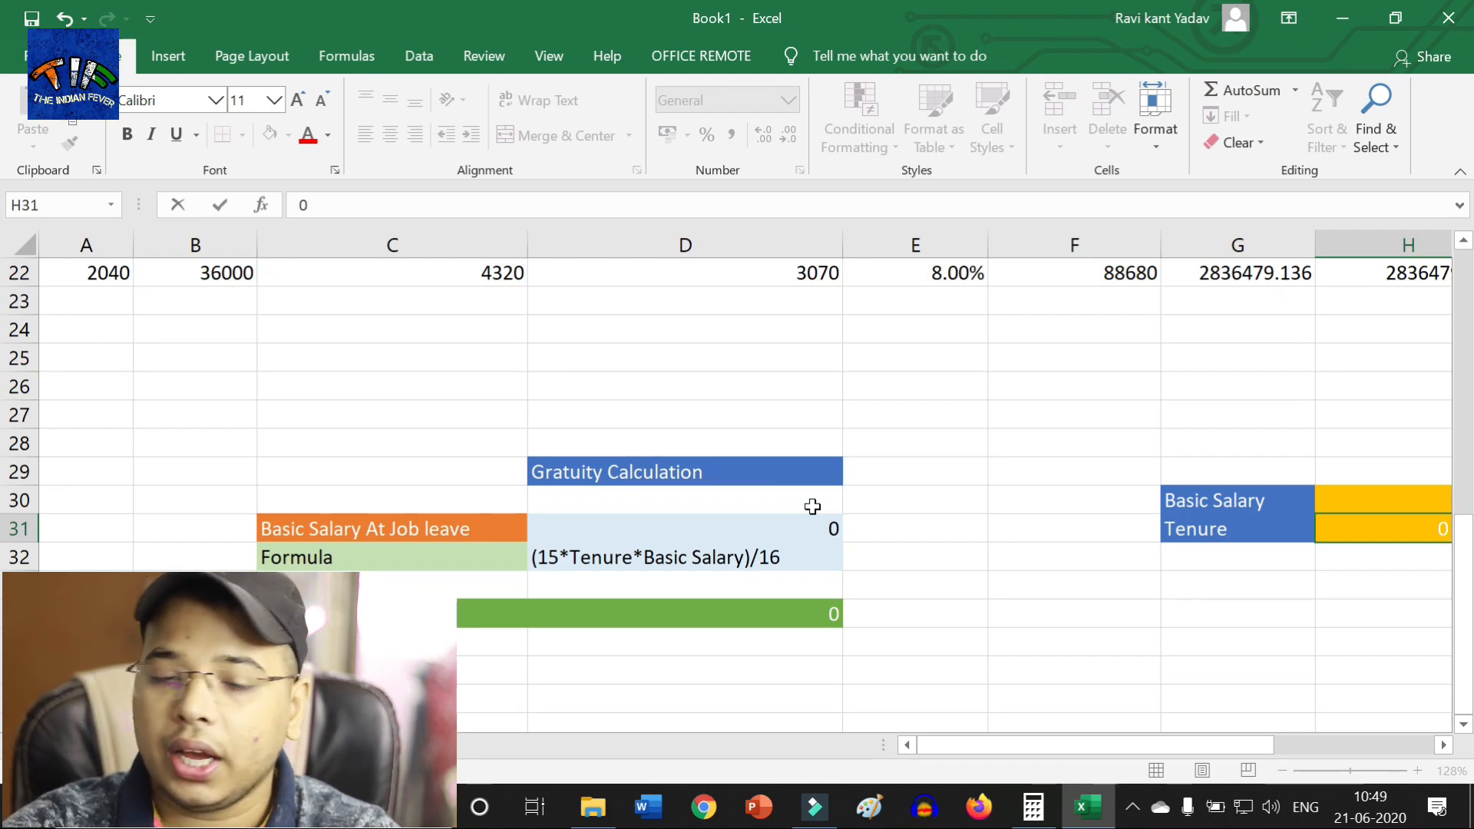
click(813, 507)
scroll(814, 507, up, 4)
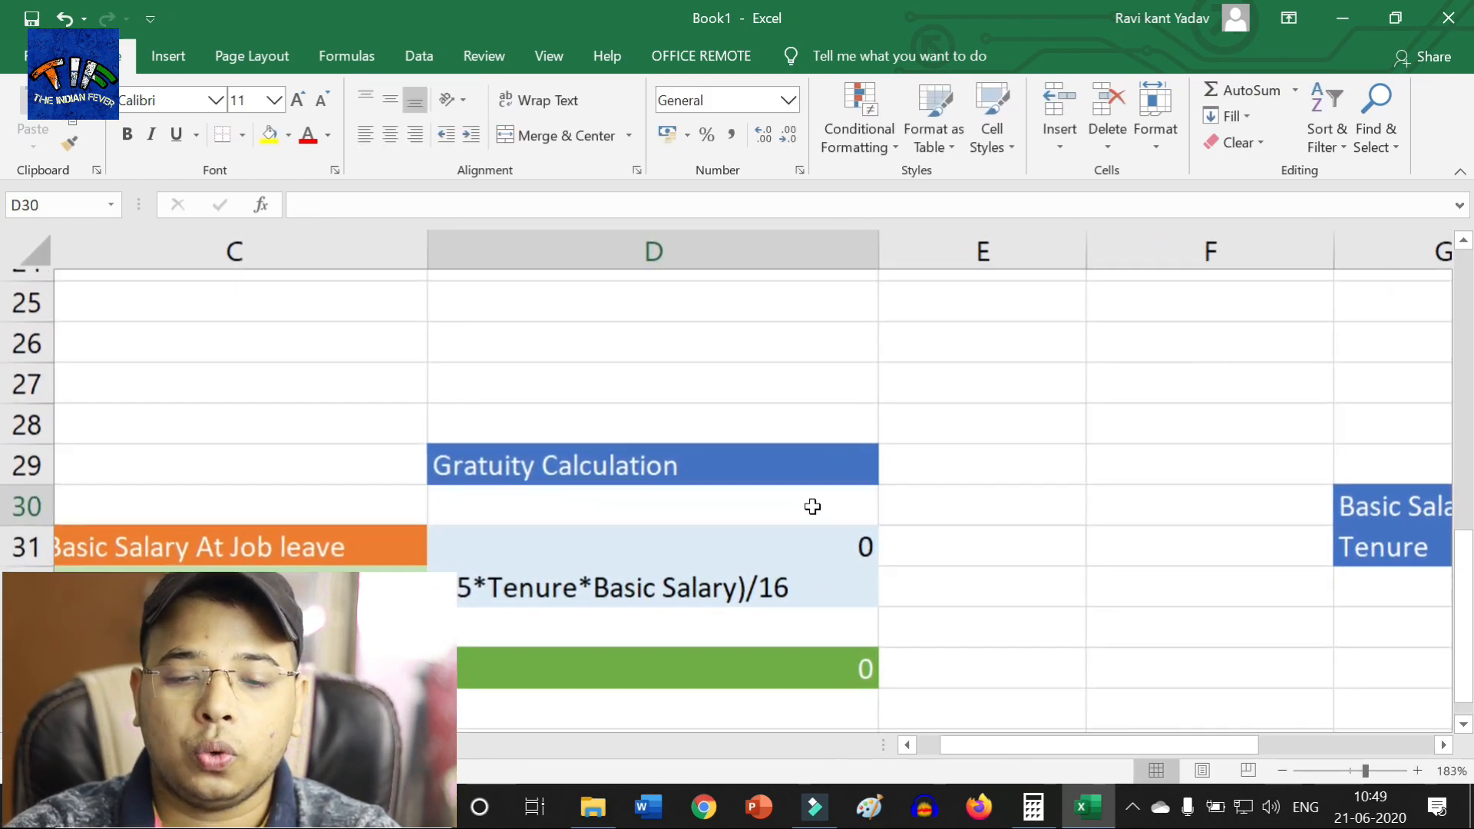
scroll(1034, 665, up, 3)
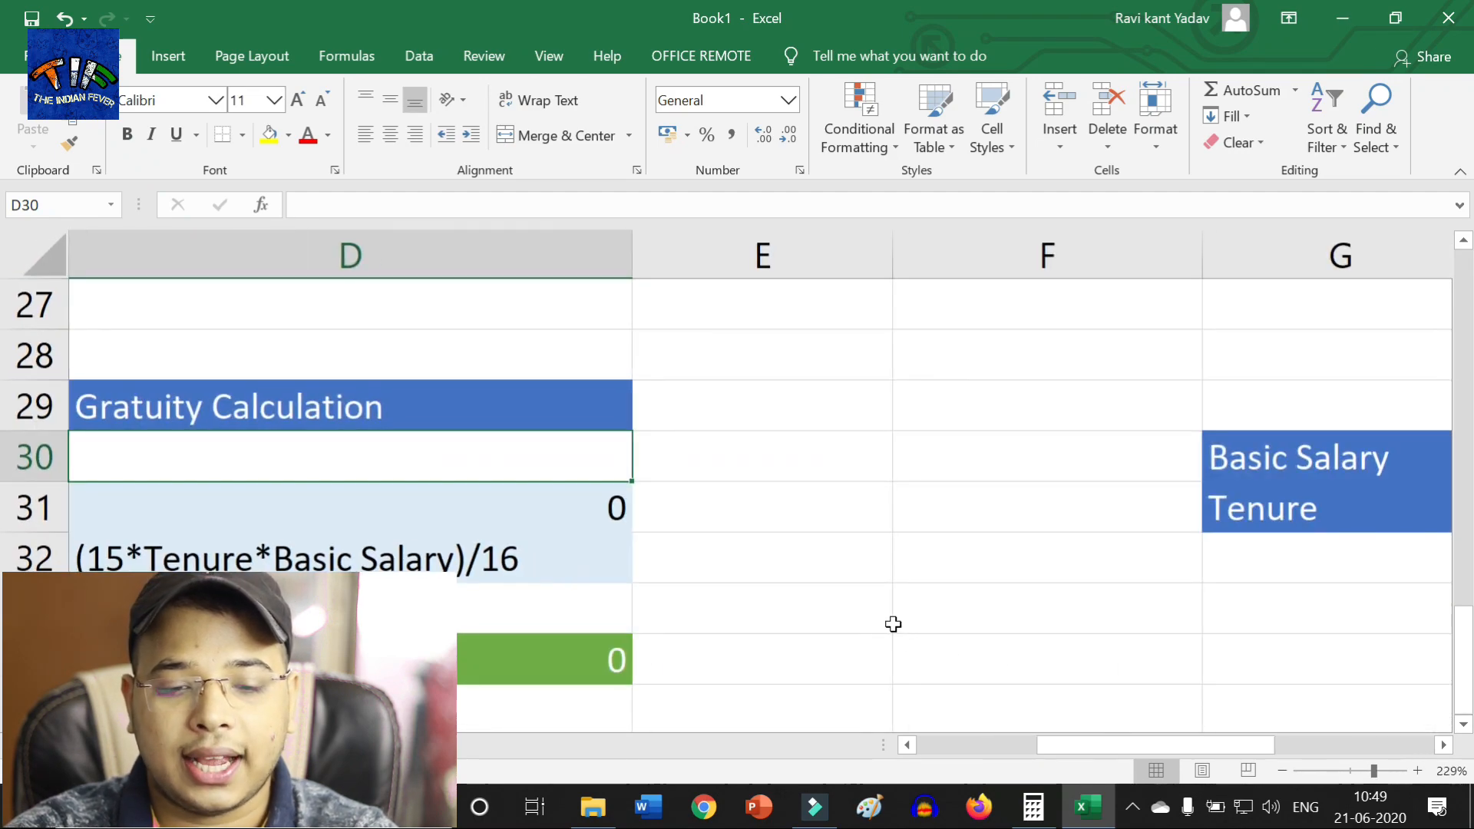
drag(1124, 752, 1045, 756)
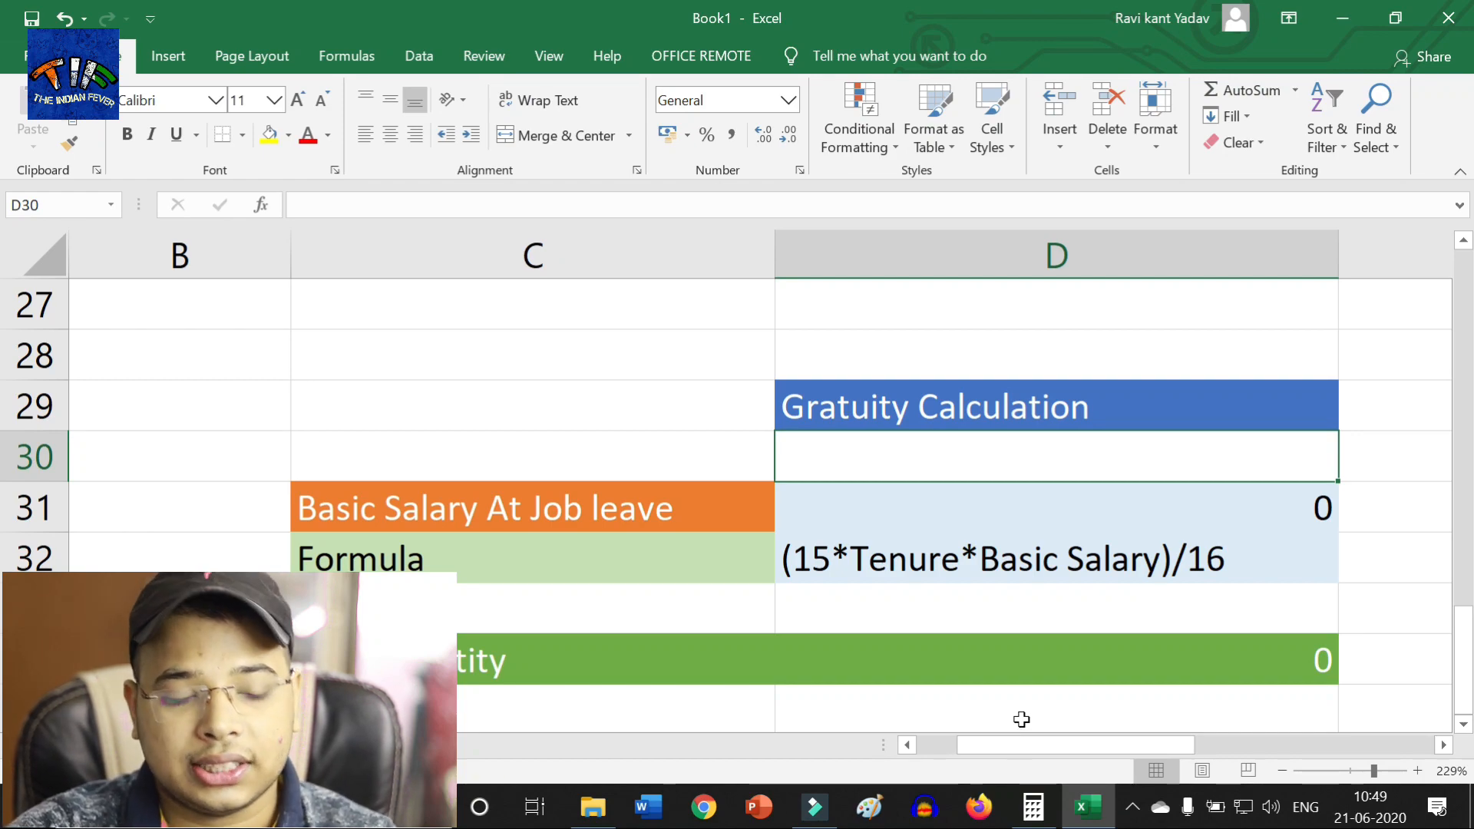
drag(1465, 683, 1467, 687)
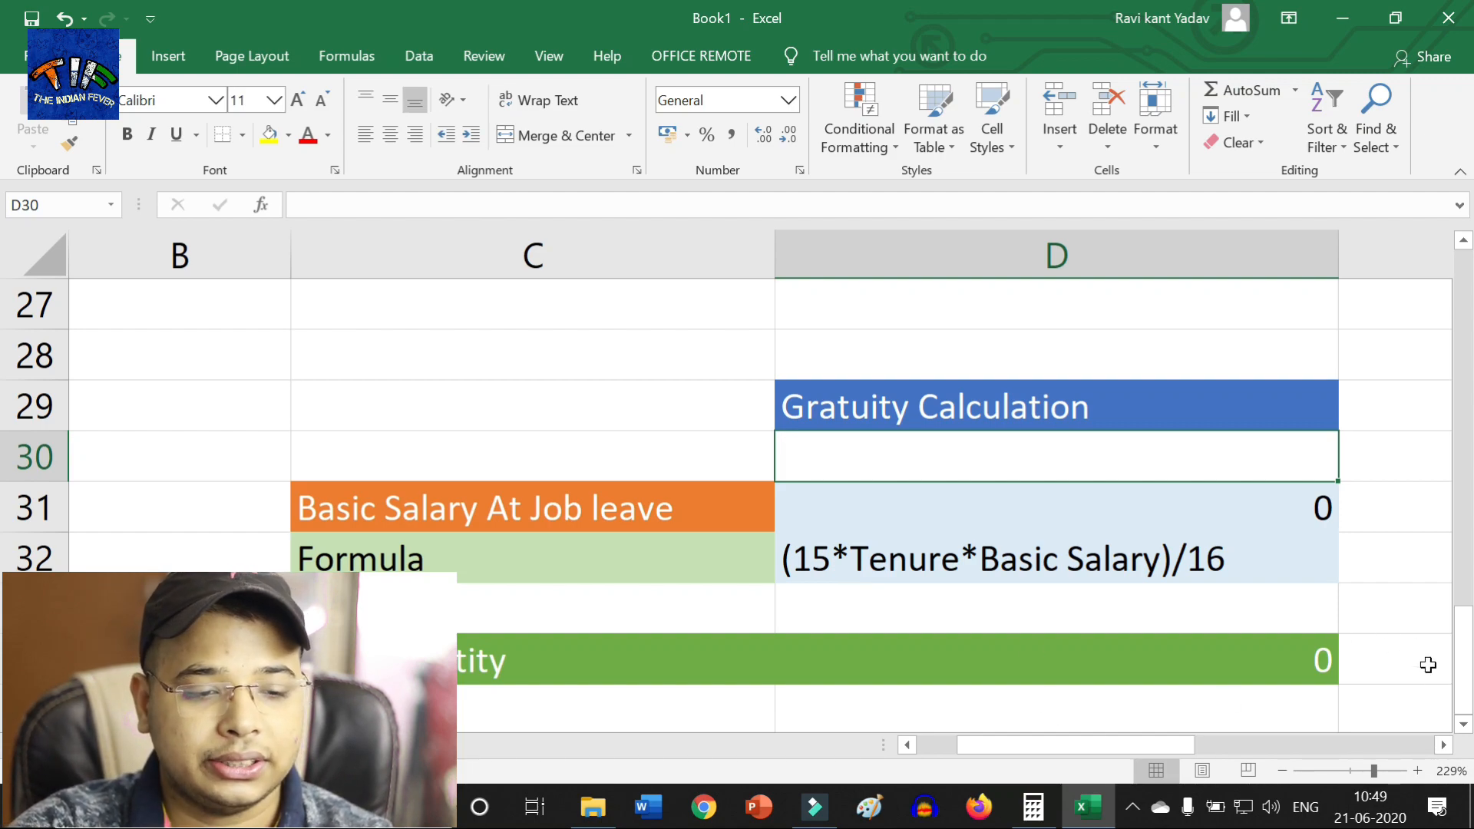
drag(1081, 746, 1167, 739)
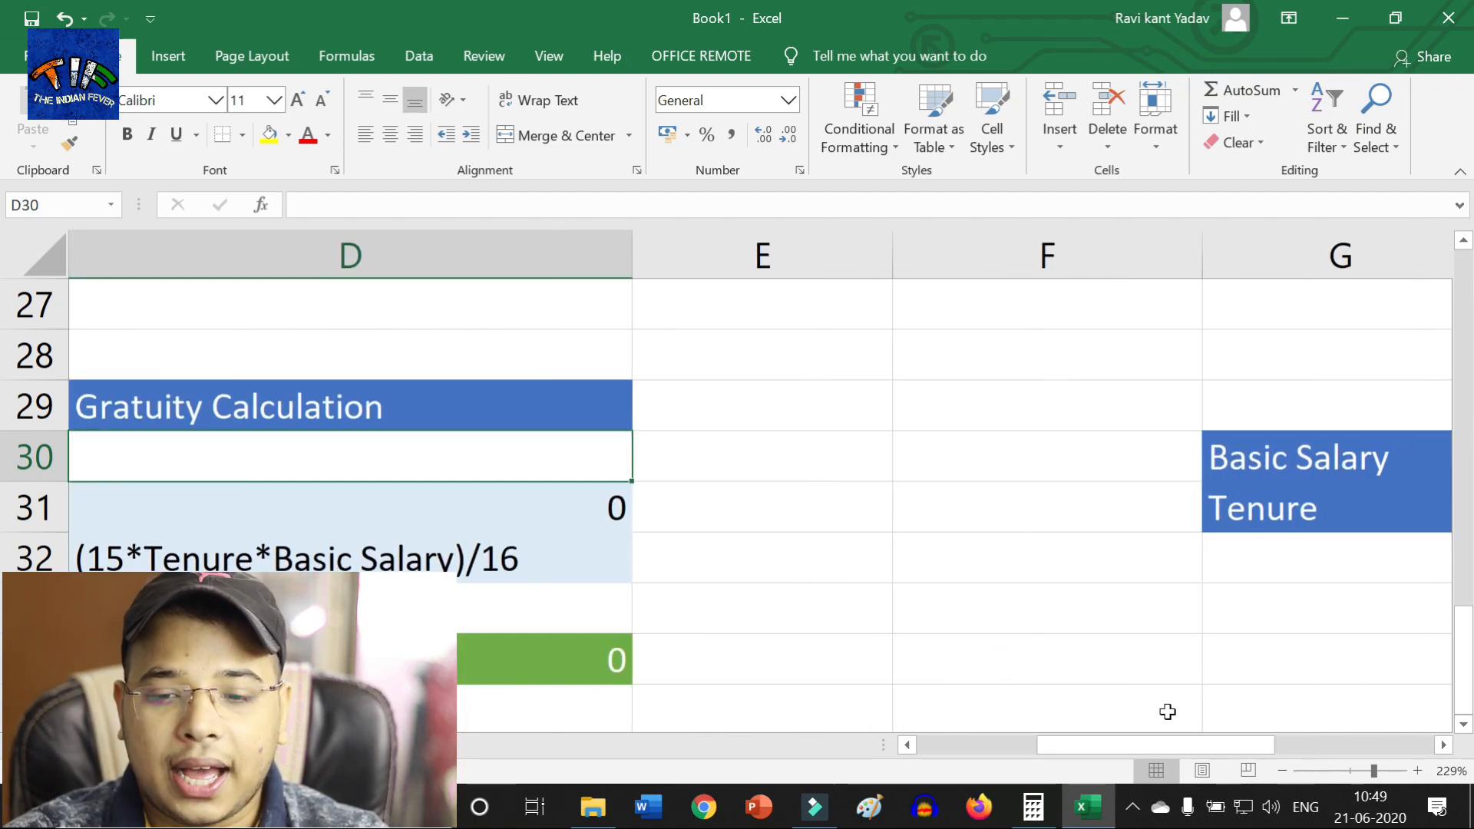
scroll(1172, 664, down, 1)
scroll(1171, 664, down, 3)
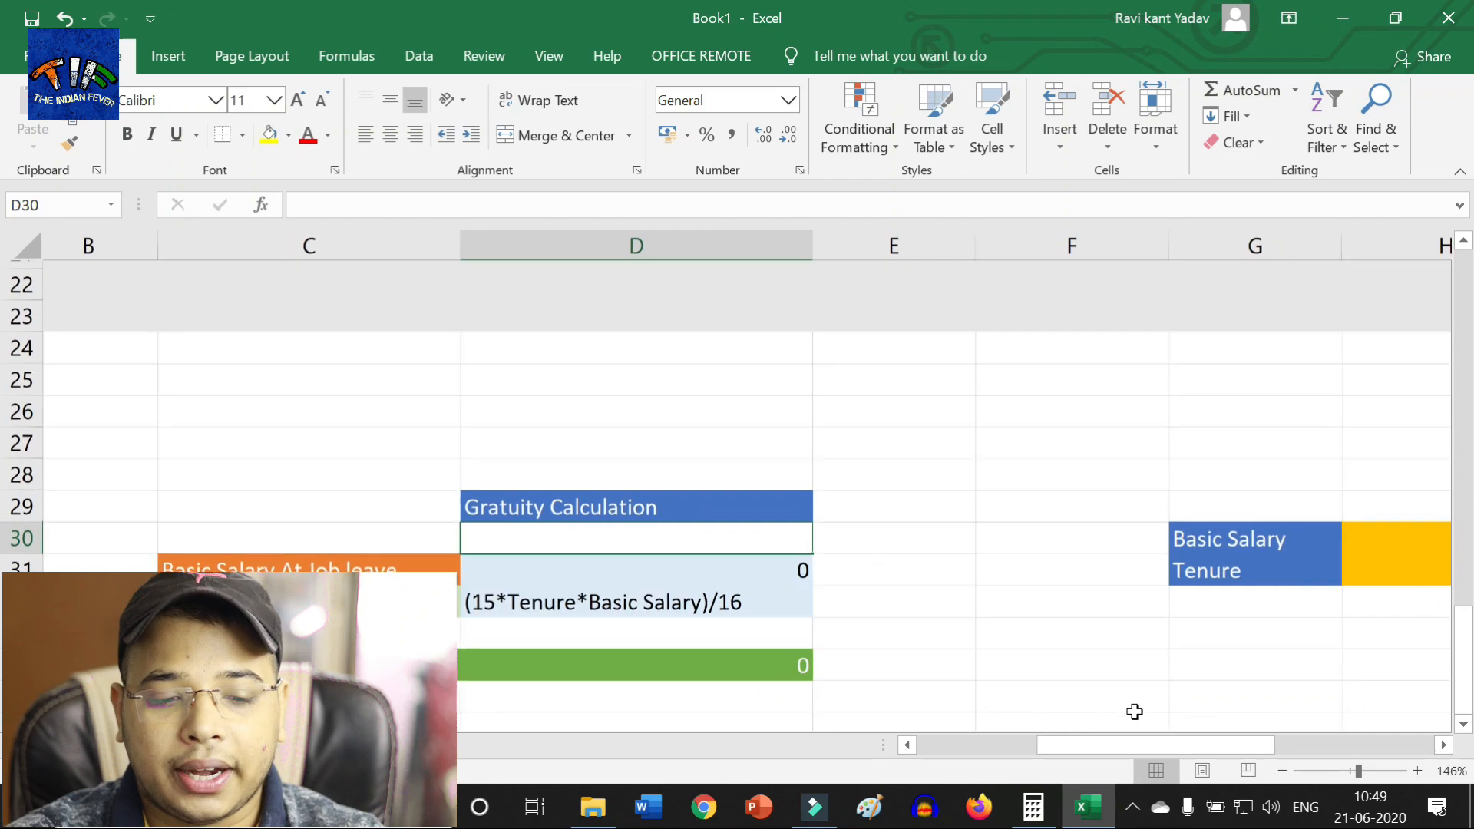
drag(1122, 744, 1205, 745)
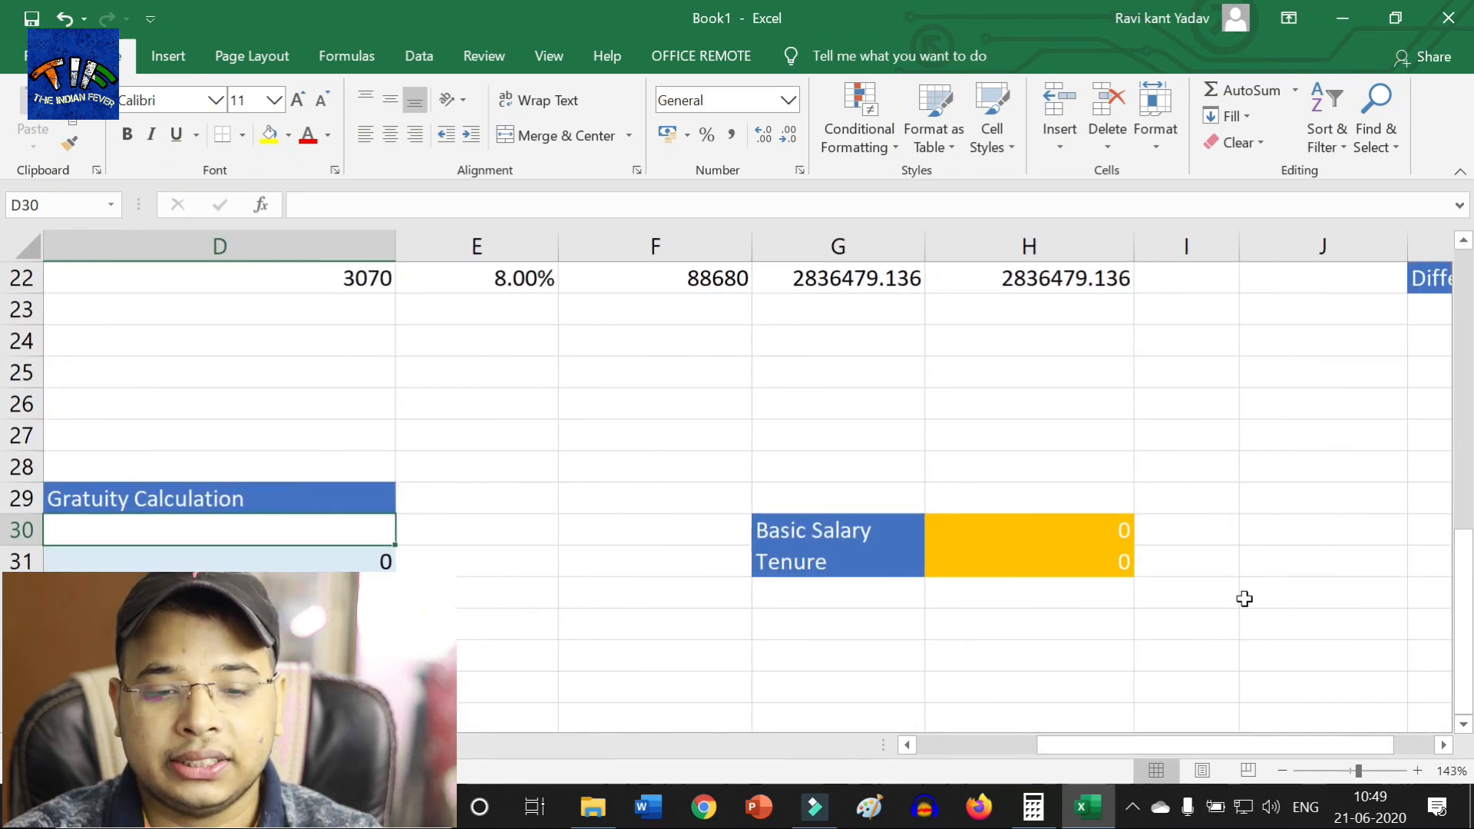
Step: Set the gratuity inputs to a Basic Salary of 20000 in H30 and a Tenure of 20 in H31, and review the final gratuity
click(1119, 533)
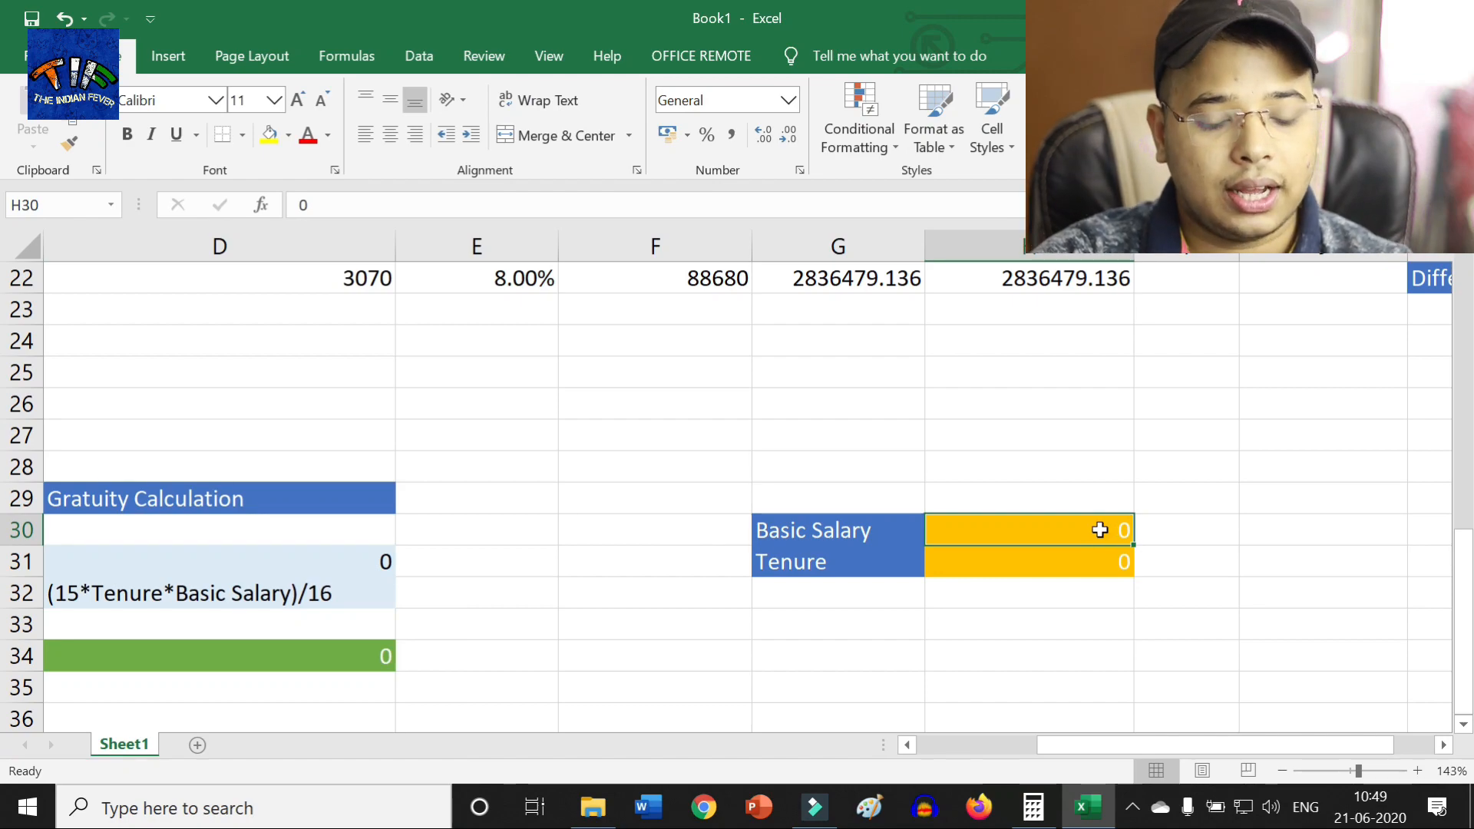
text(20000)
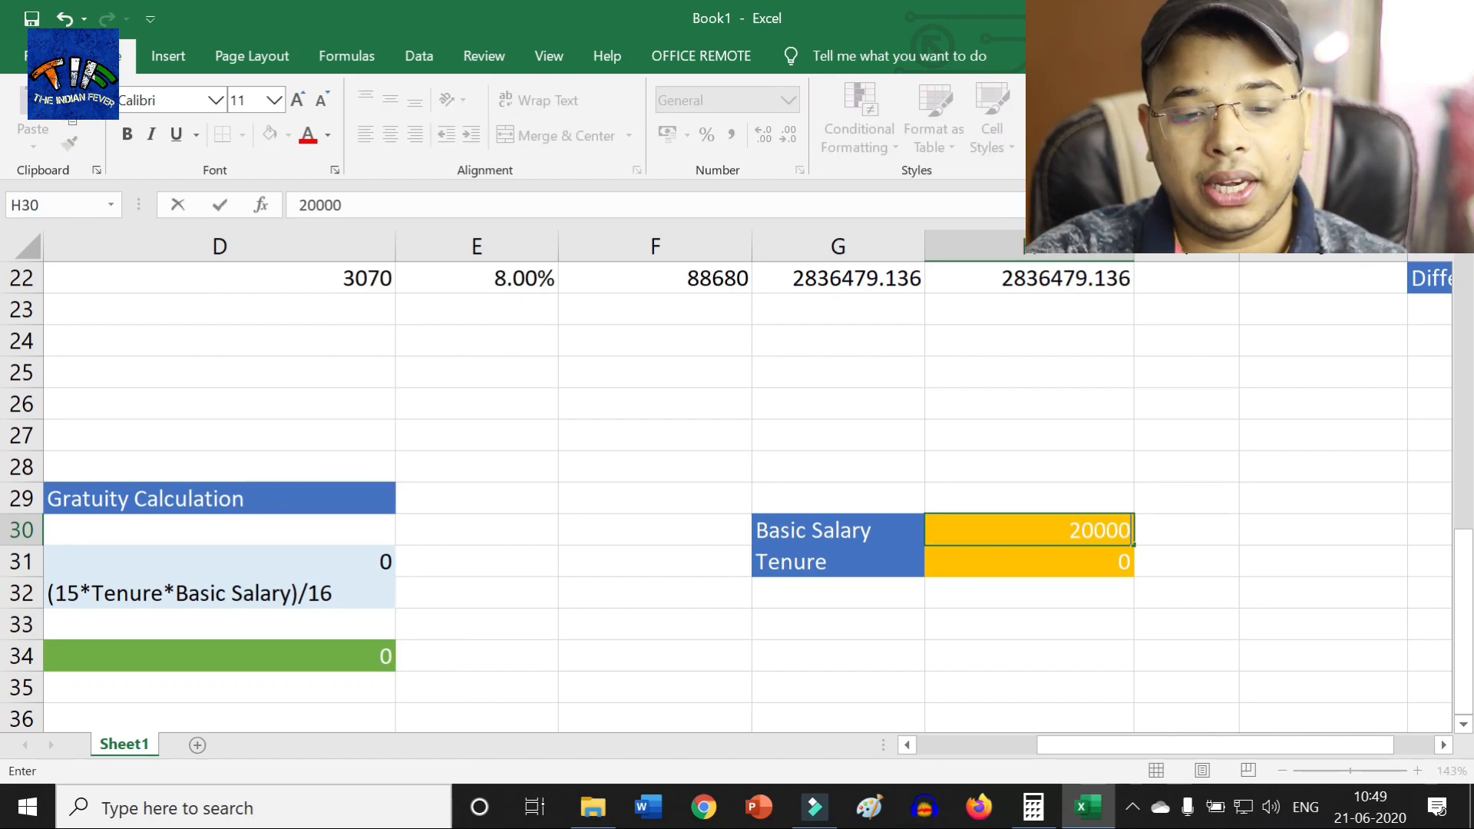
click(1110, 571)
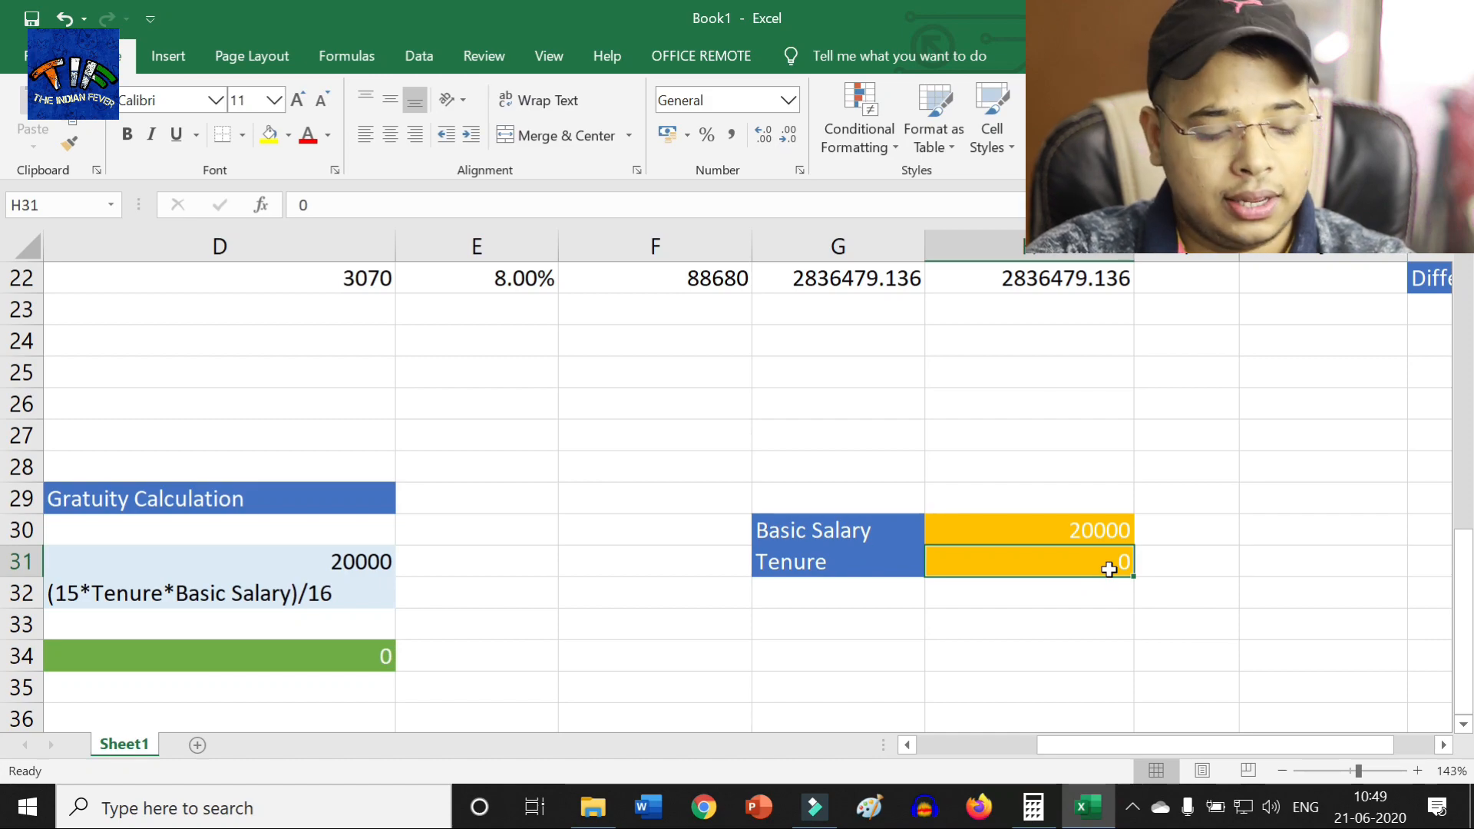
text(2)
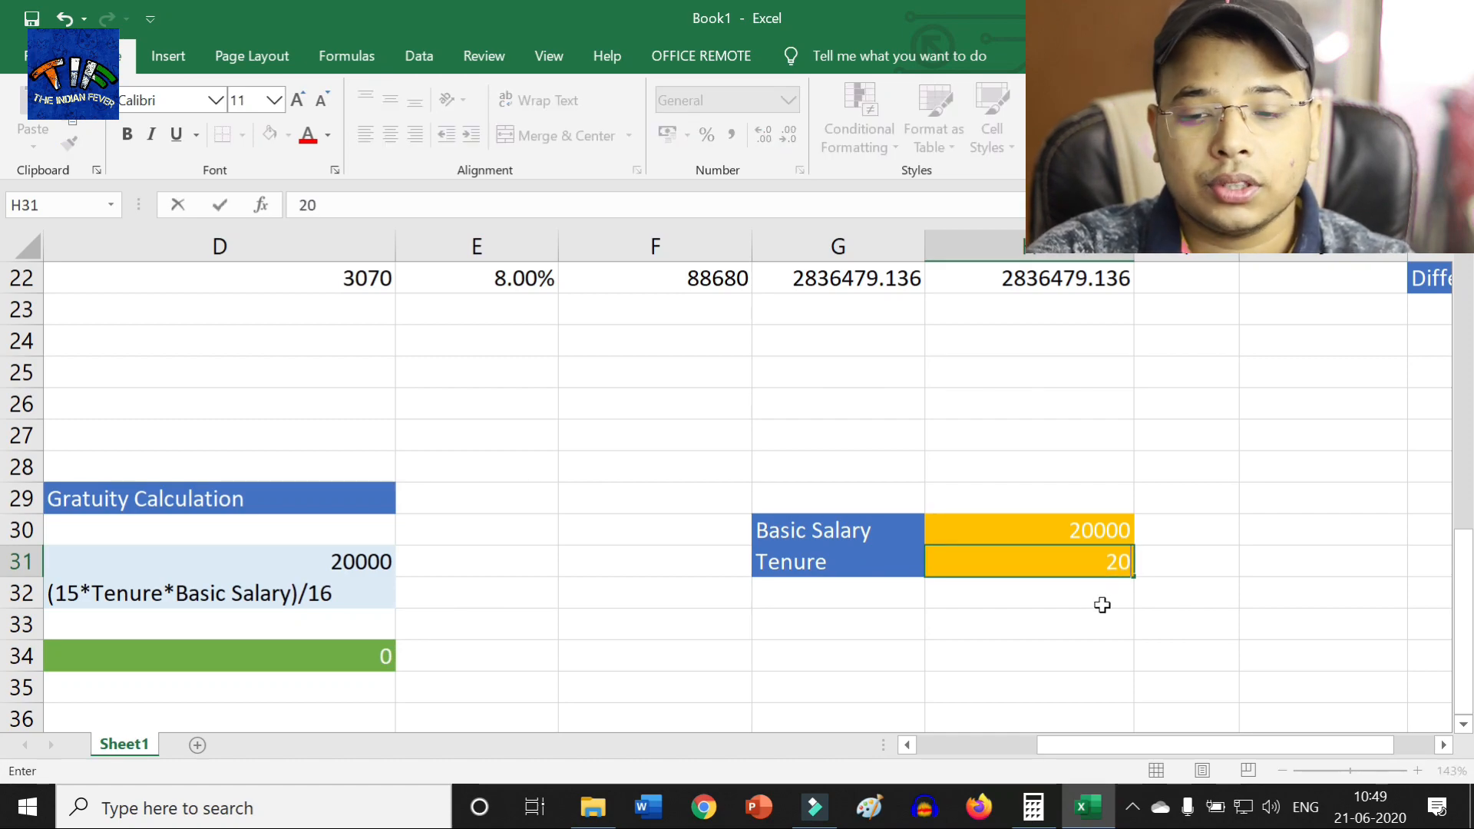
click(1102, 605)
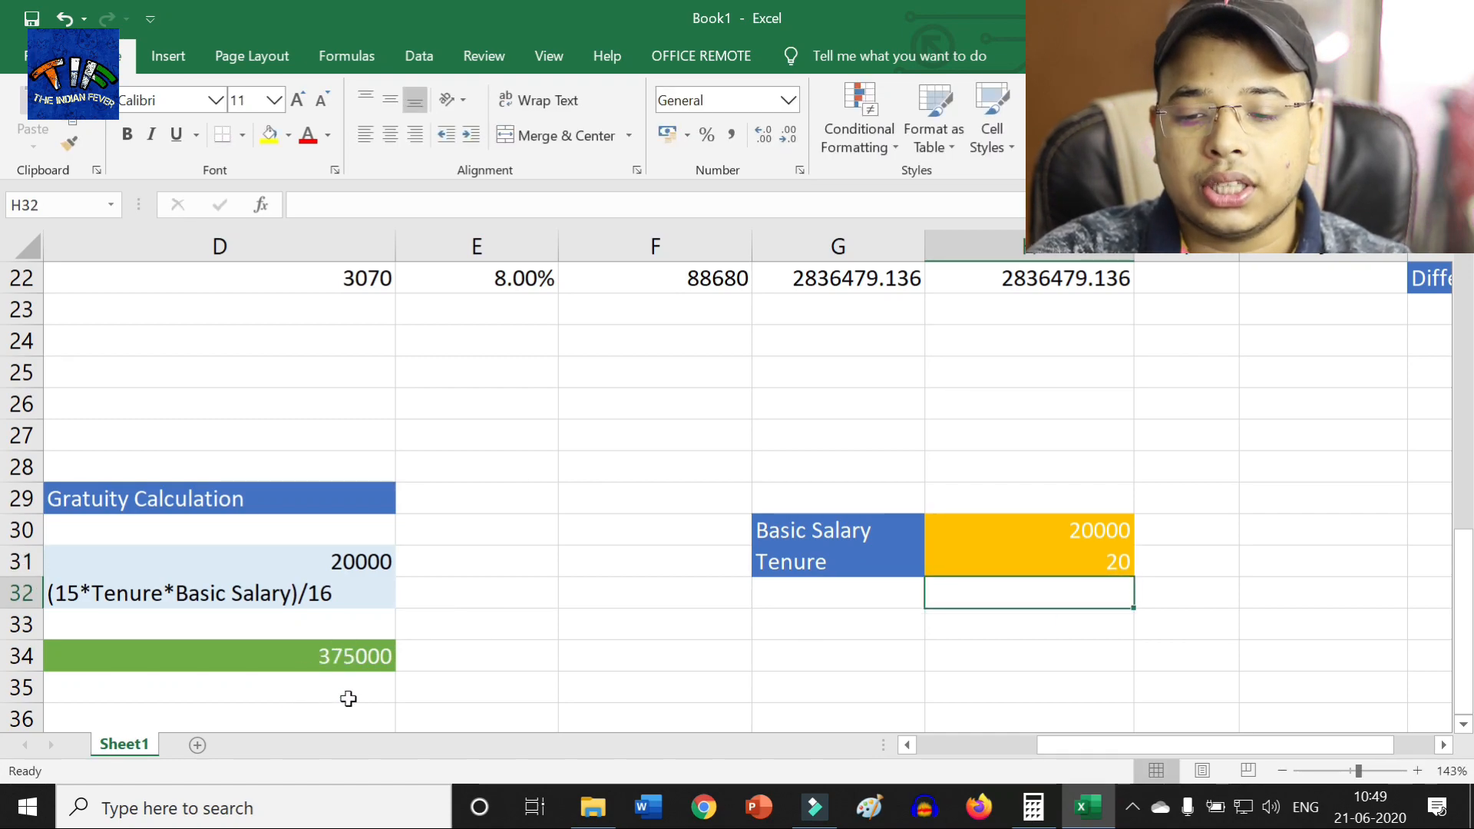
drag(348, 699, 415, 681)
scroll(300, 677, up, 1)
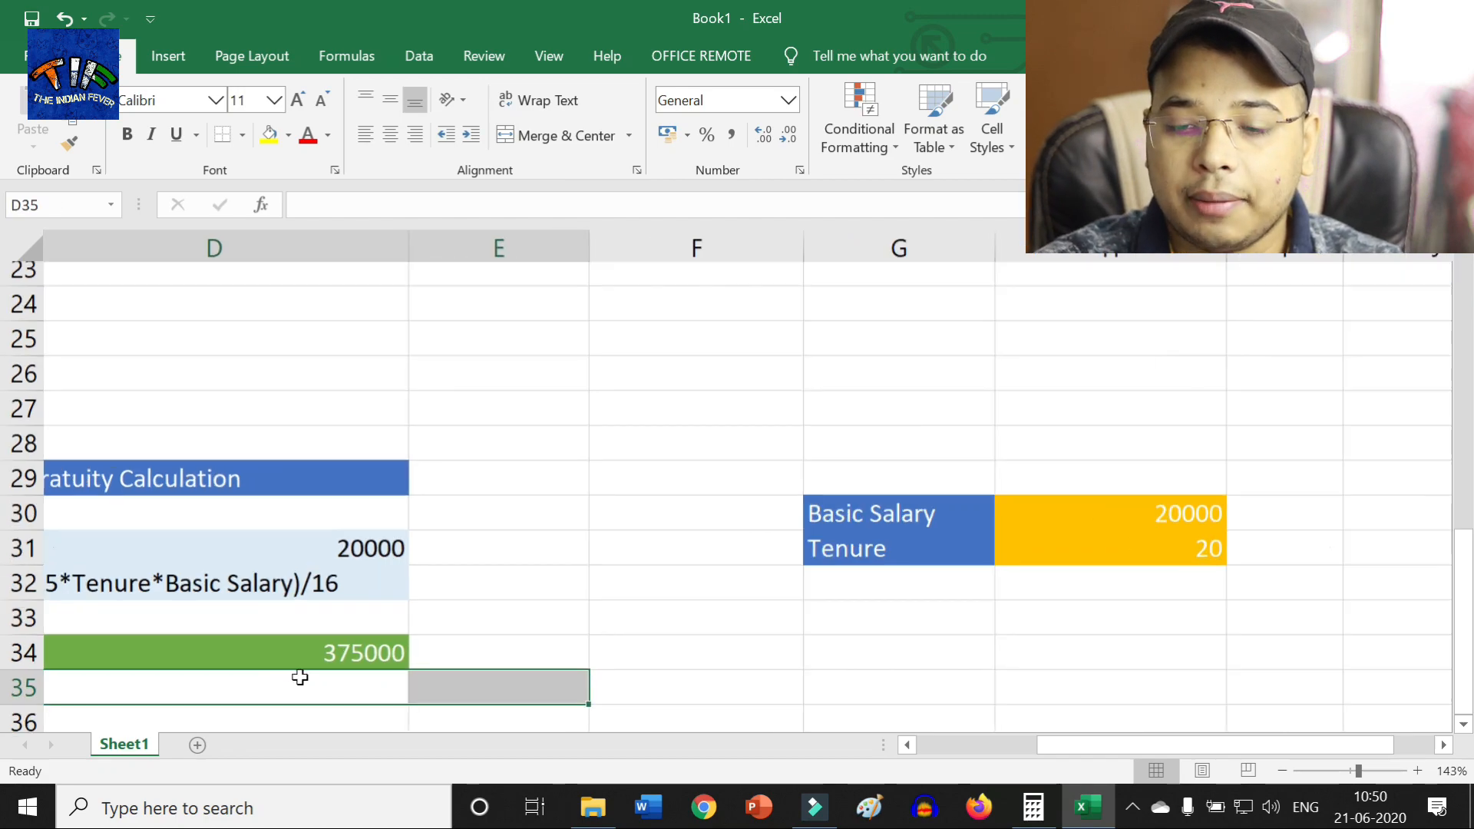
scroll(300, 677, up, 5)
drag(1136, 745, 1079, 752)
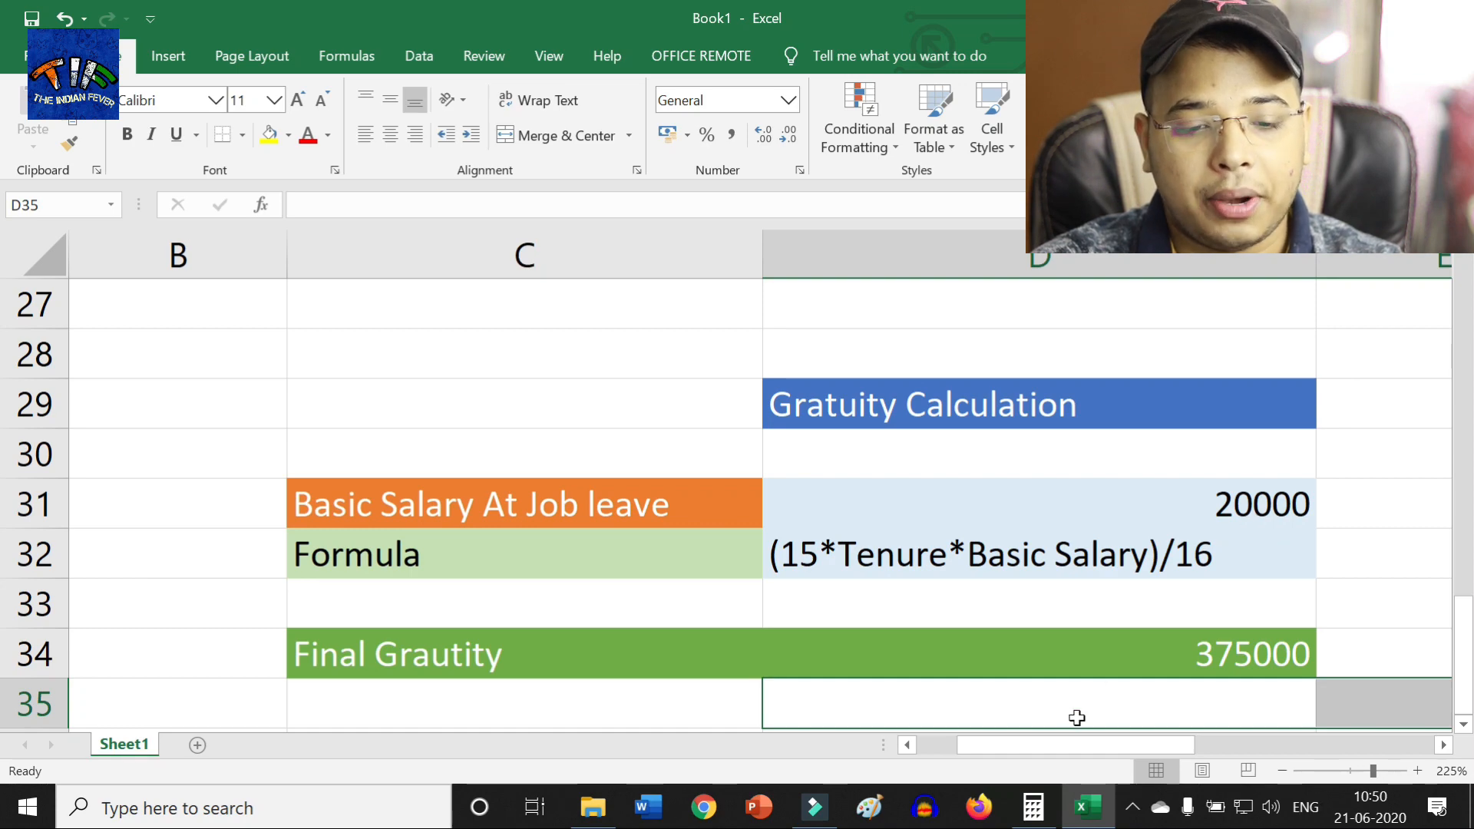
drag(1071, 755, 911, 725)
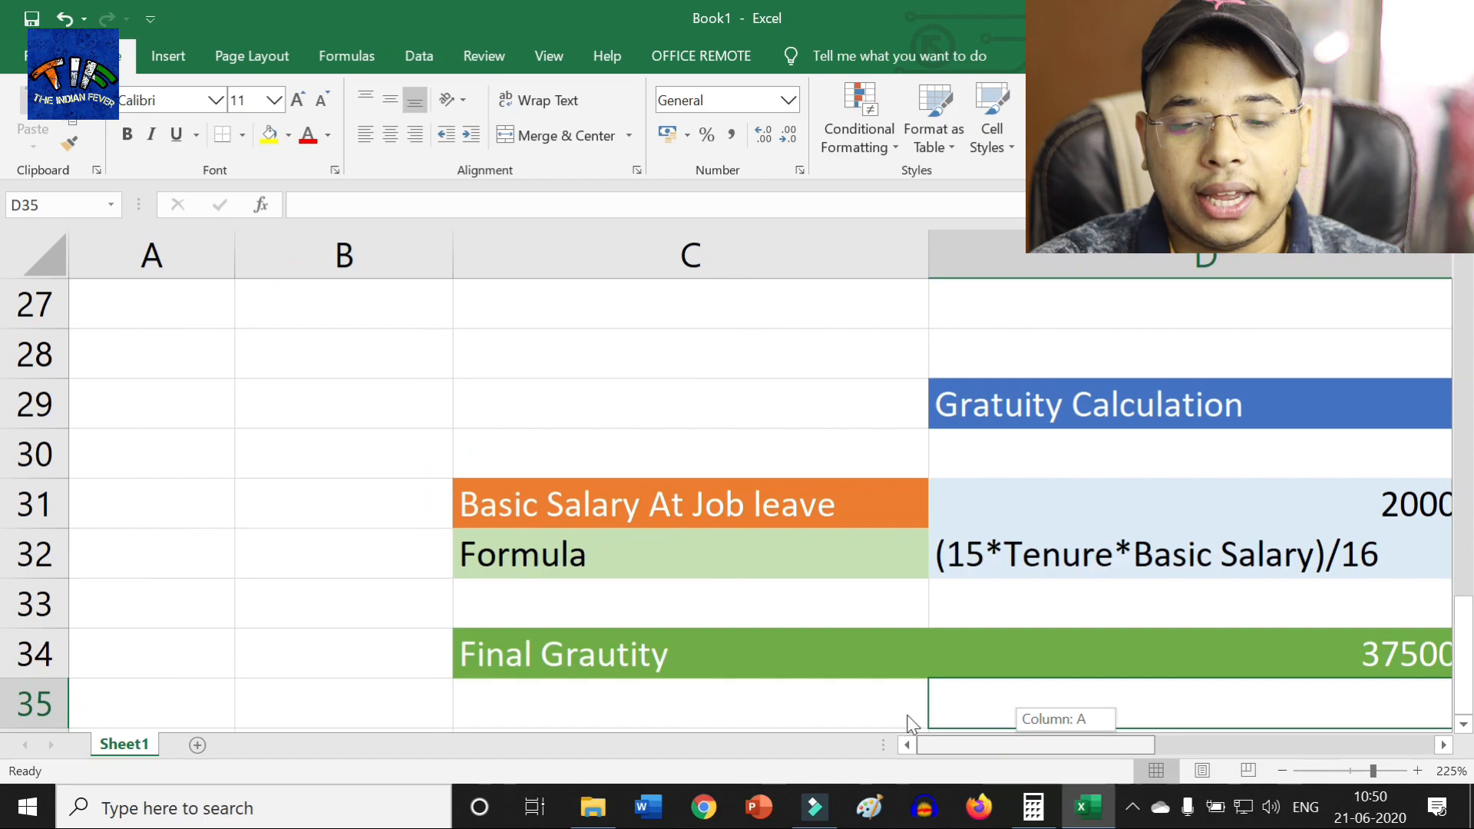
Step: Set the Basic Salary in H30 to 50000 and check the resulting final gratuity in row 34
drag(1014, 721, 1168, 717)
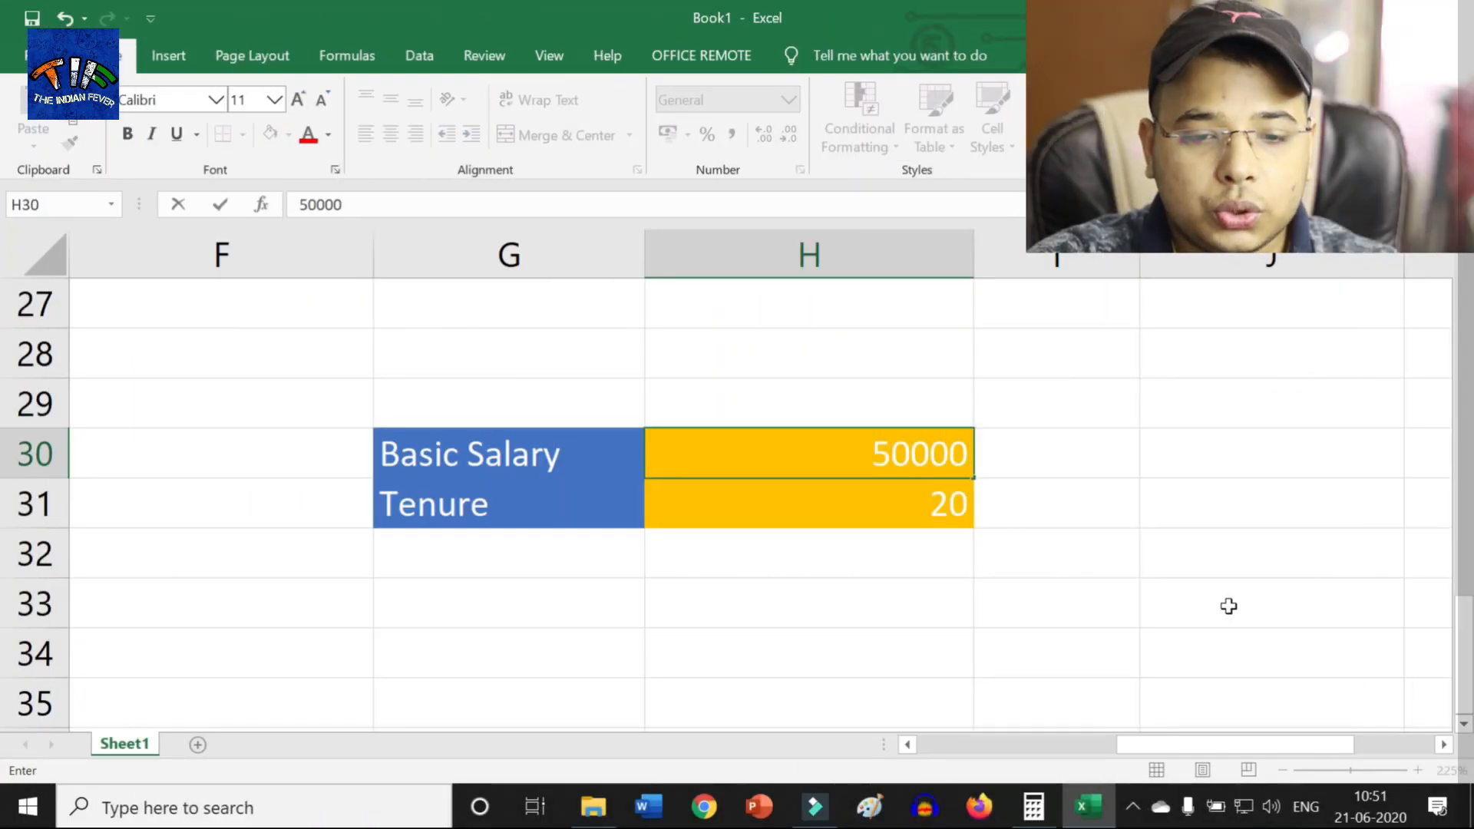
click(1228, 607)
drag(1270, 750, 1152, 748)
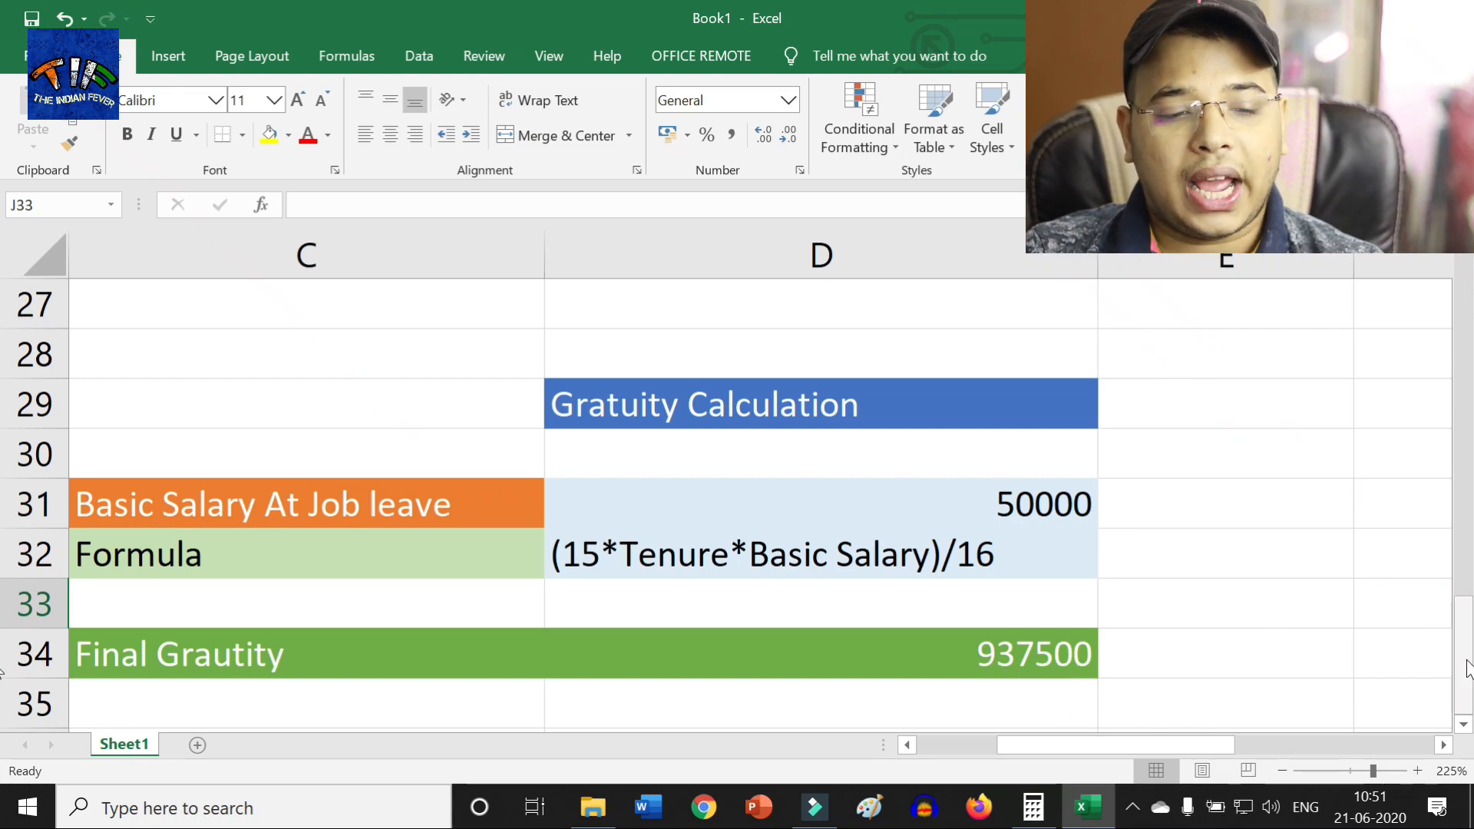
mouse_move(1468, 667)
mouse_down()
mouse_move(1473, 560)
mouse_move(1462, 675)
mouse_up()
Step: Set the Basic Salary in H30 to 16000 and look over the recalculated gratuity
drag(1155, 747, 1272, 745)
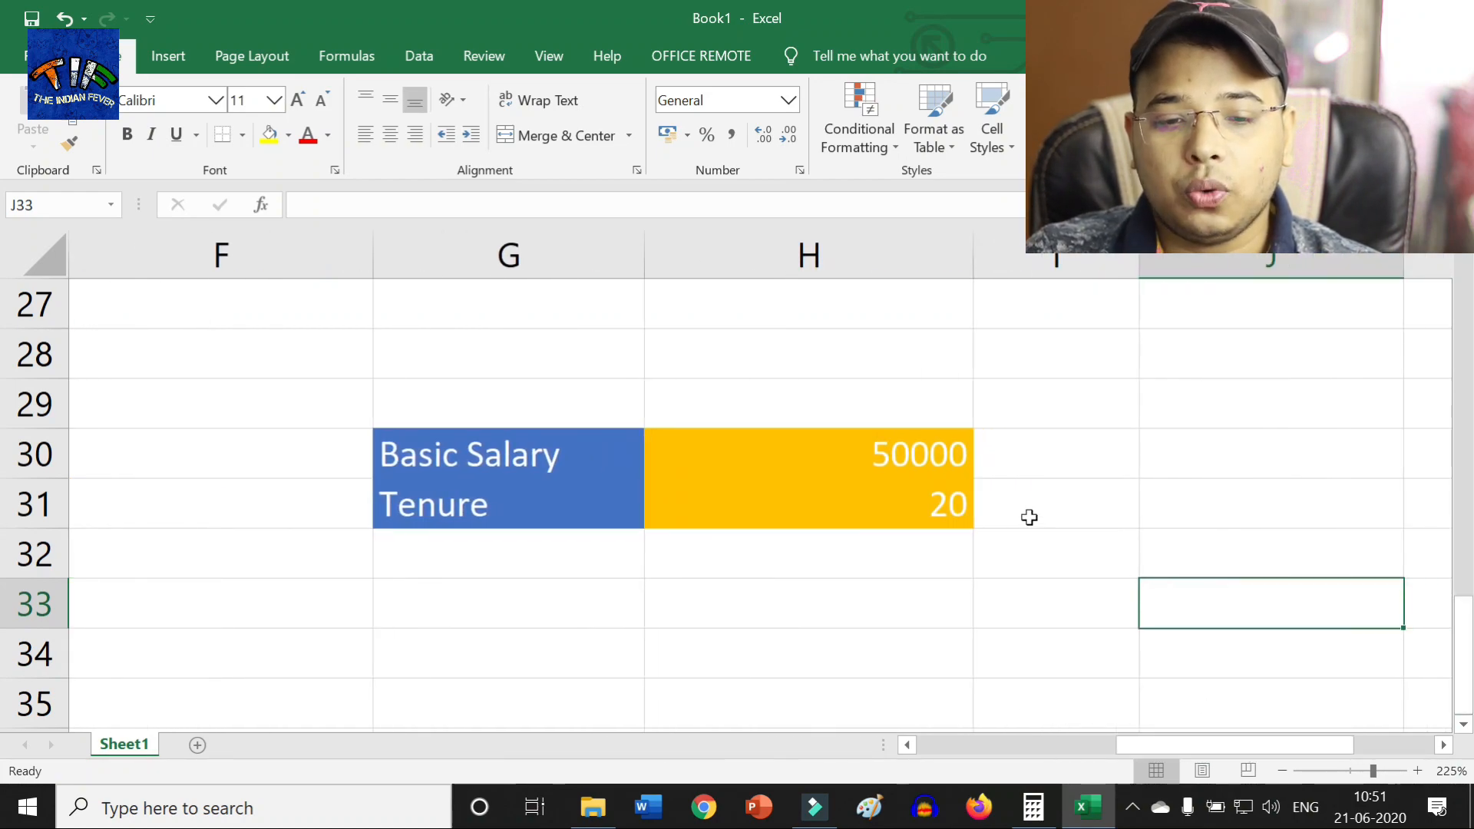
click(938, 461)
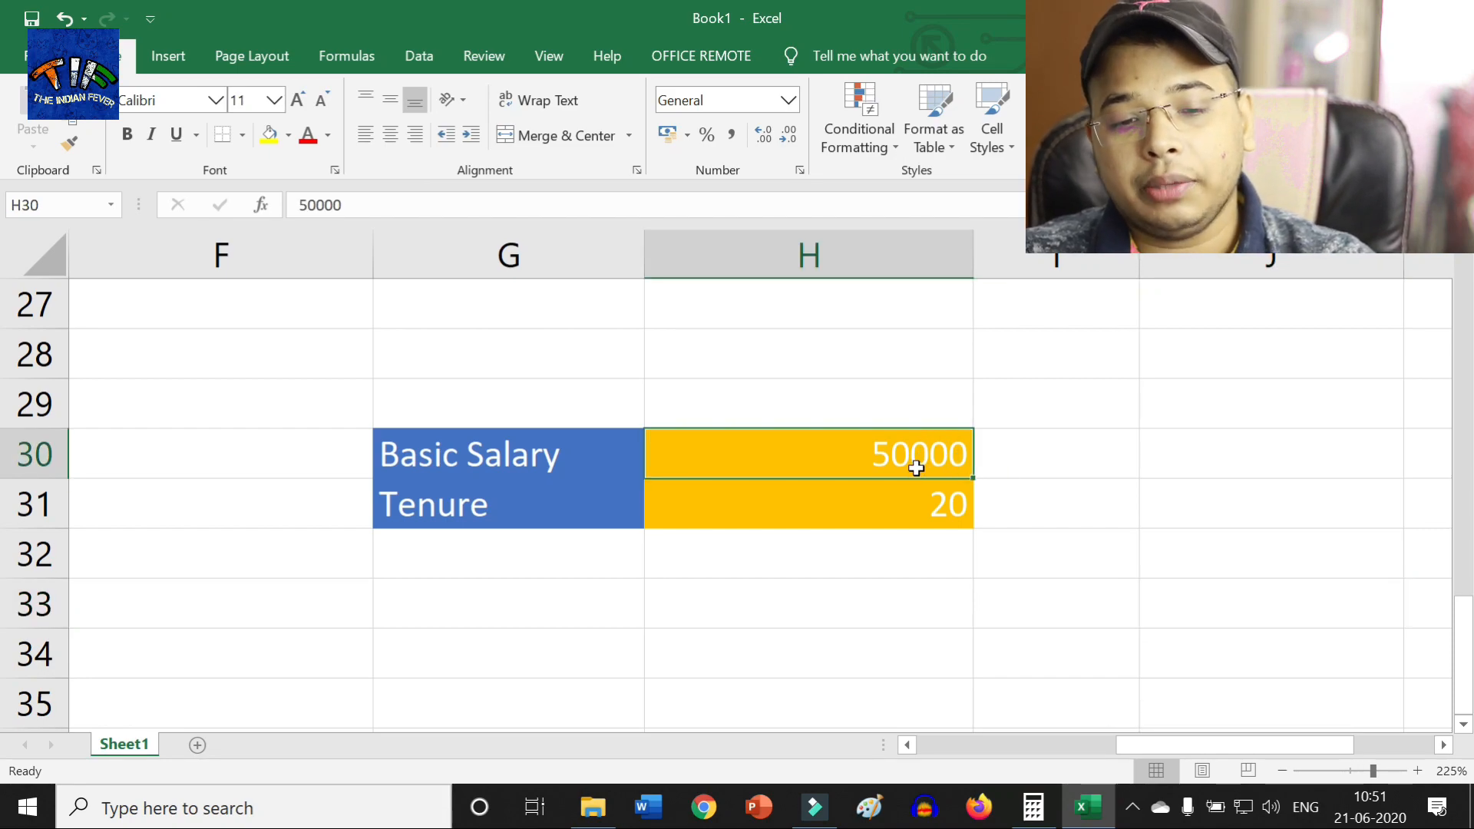
text(165)
key(BackSpace)
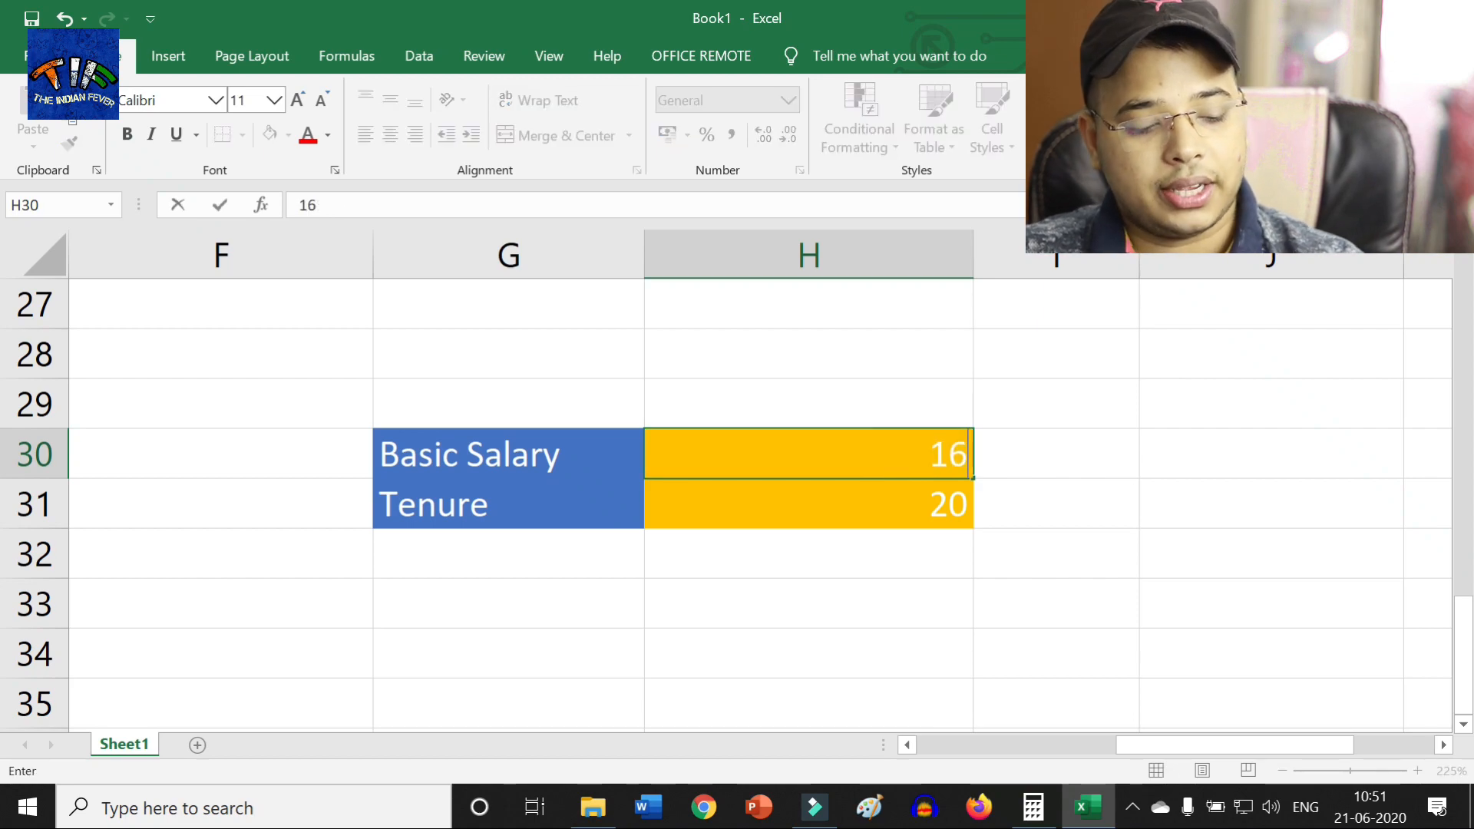
text(000)
click(976, 635)
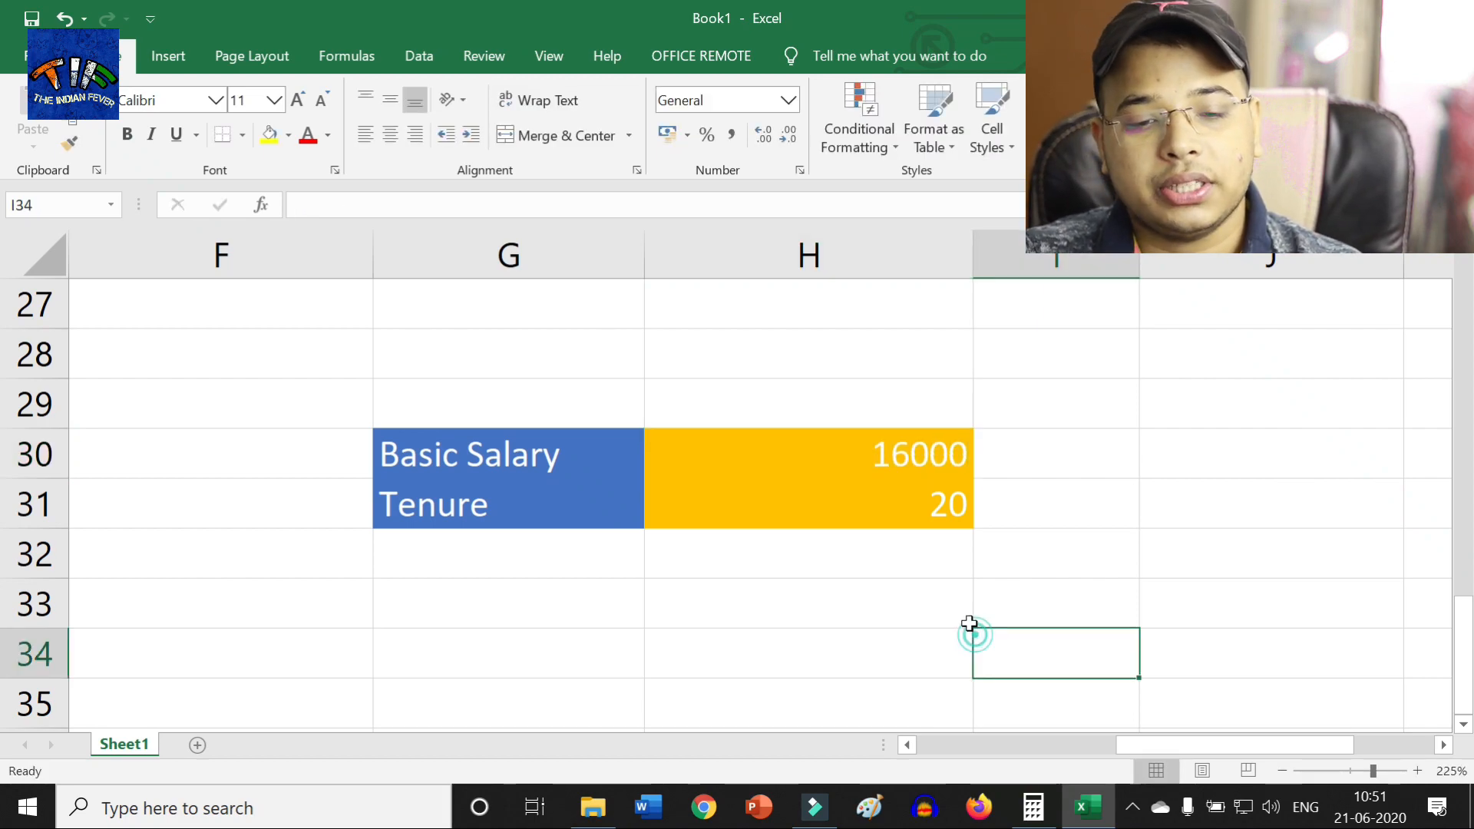
mouse_move(1185, 753)
mouse_down()
mouse_move(1033, 752)
mouse_move(1186, 747)
mouse_up()
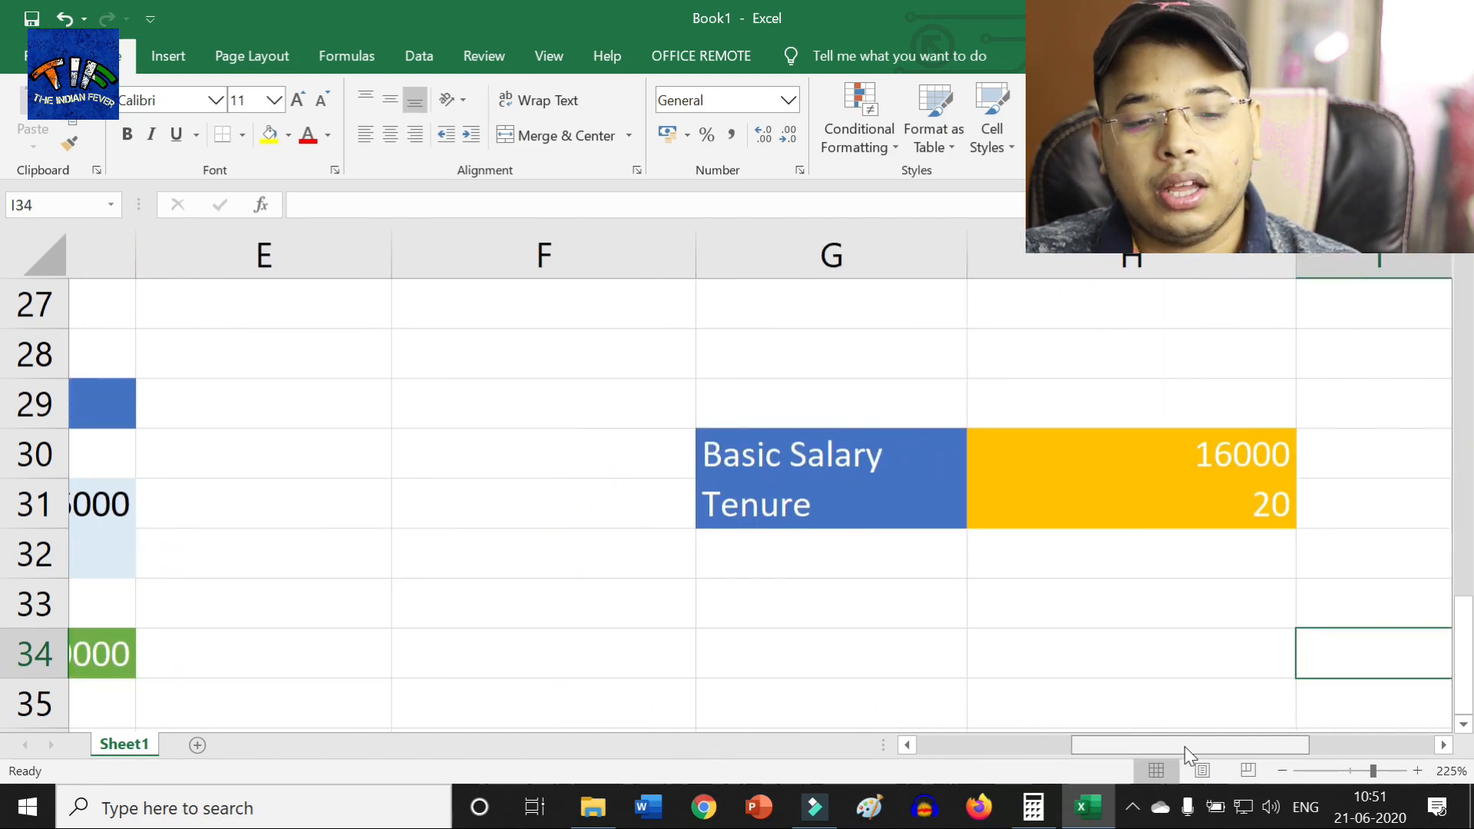
Step: Set the Basic Salary in H30 back to 20000 and check the final gratuity in row 34
click(1145, 454)
text(2)
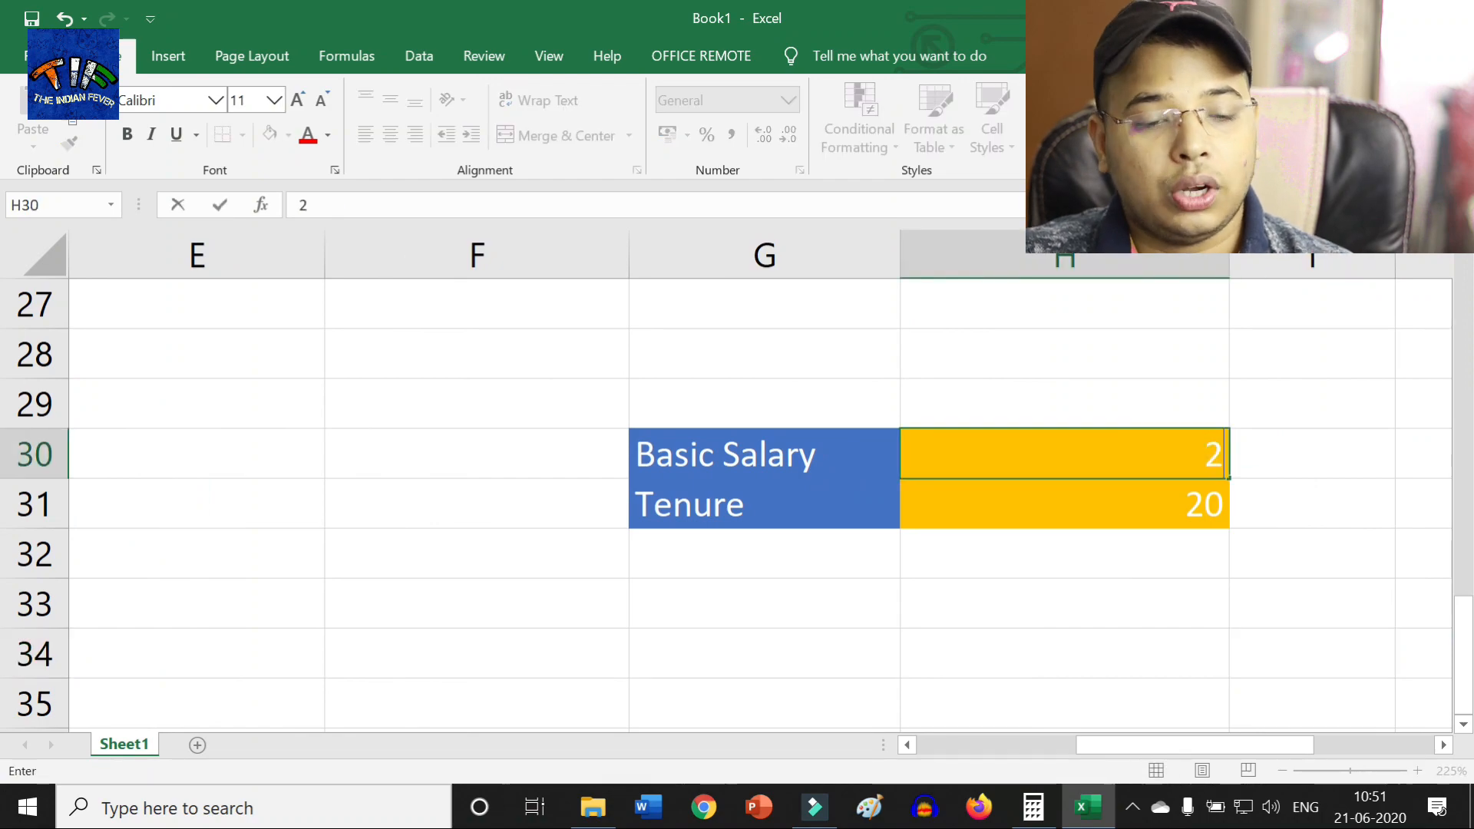
text(0000)
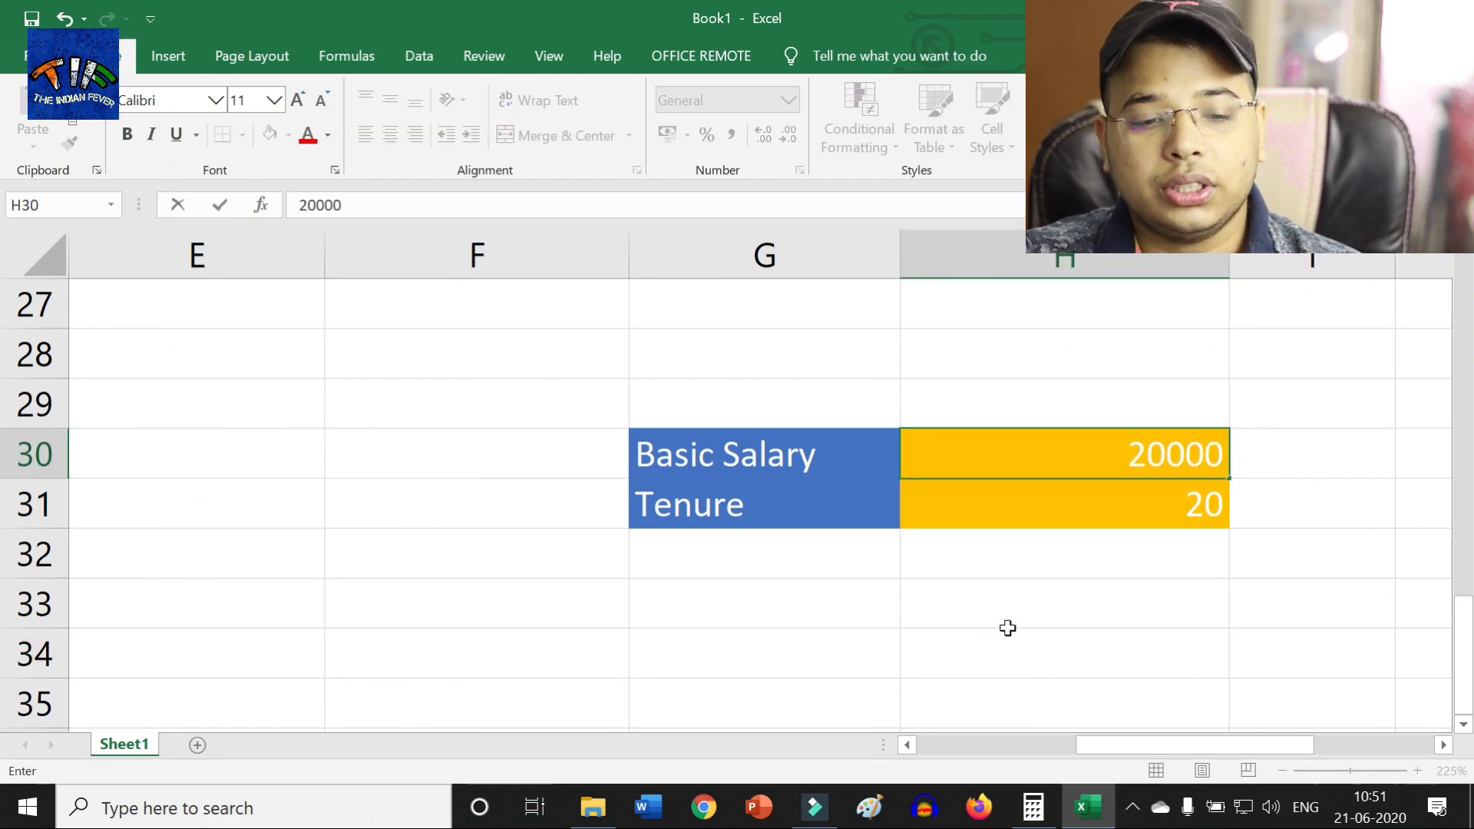
click(1029, 597)
drag(1146, 748, 1027, 748)
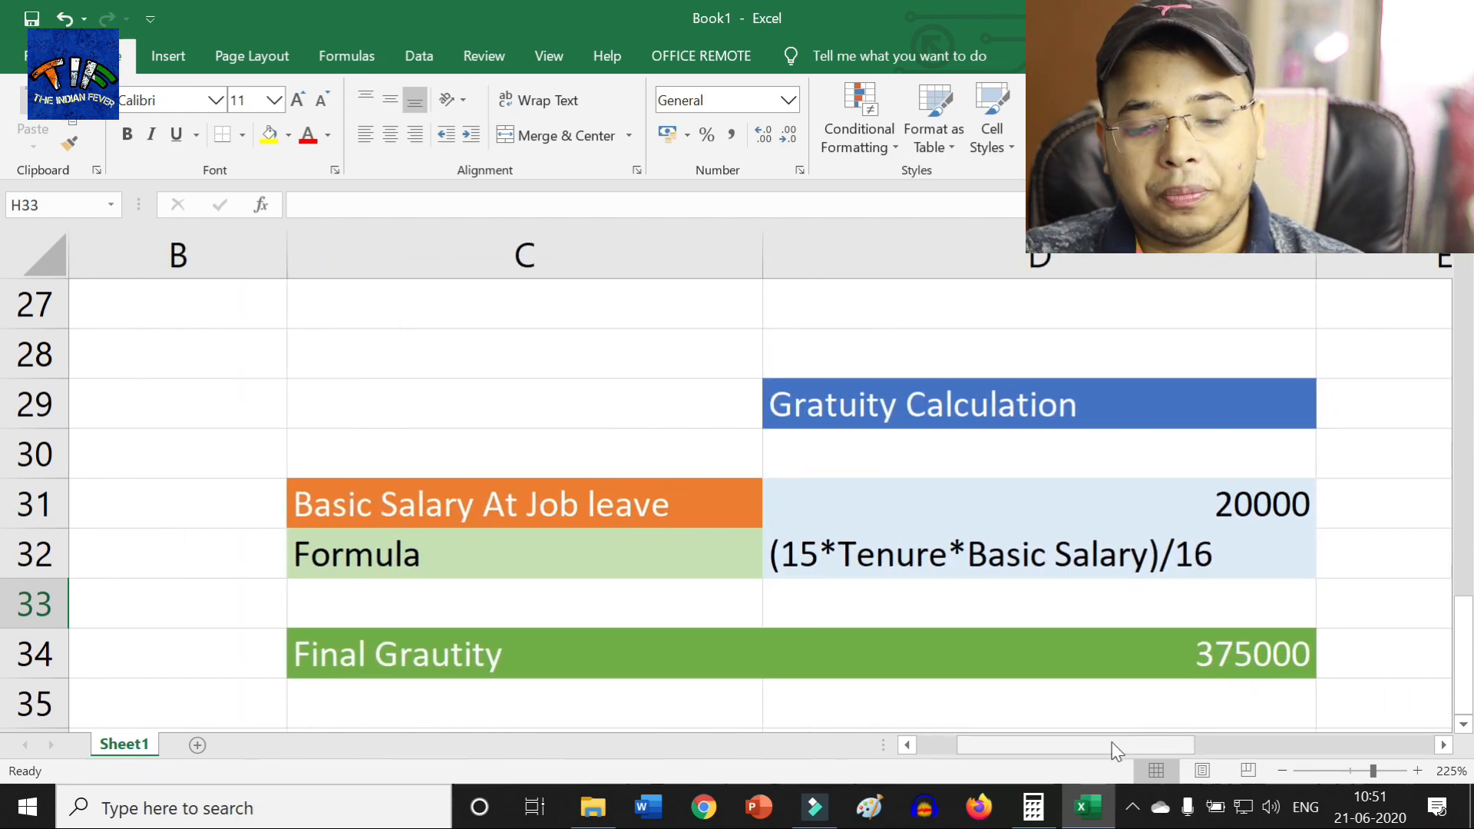
drag(1111, 750, 1083, 756)
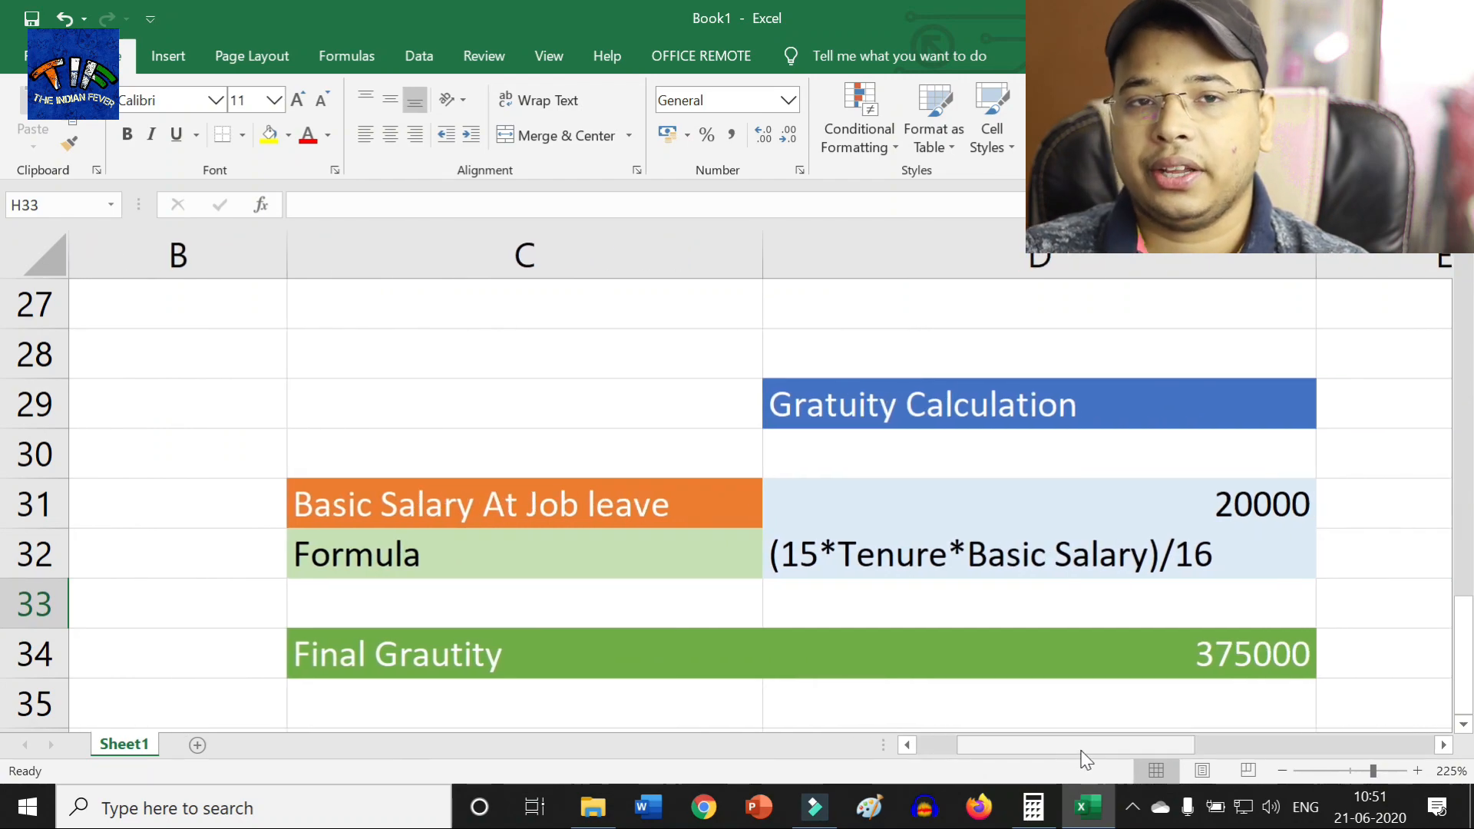